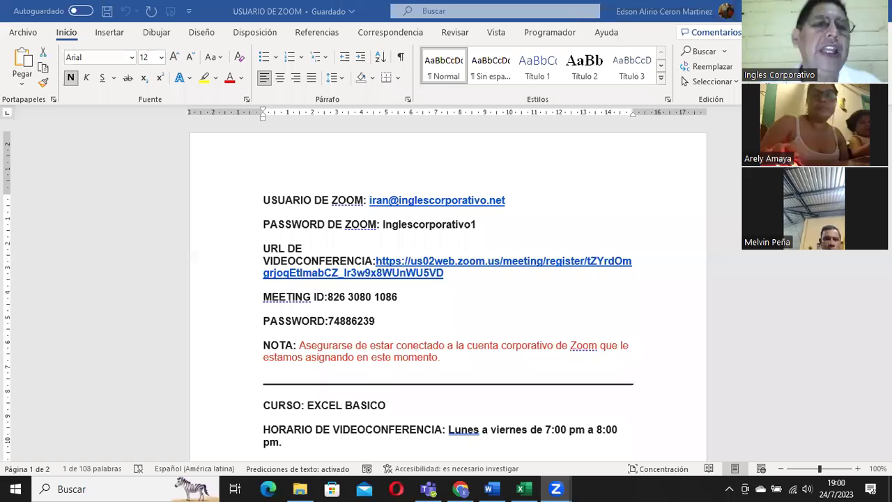
Switch from the Word meeting notes to the Excel data-validation exercises workbook.
left_click(521, 488)
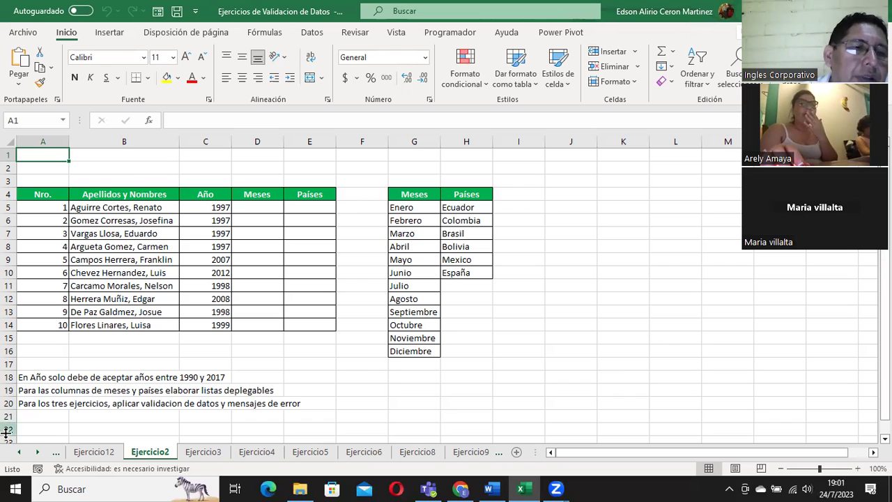
Scroll through the Validación de Datos example on Ejercicio1, then go to the Ejercicio12 sheet.
left_click(18, 452)
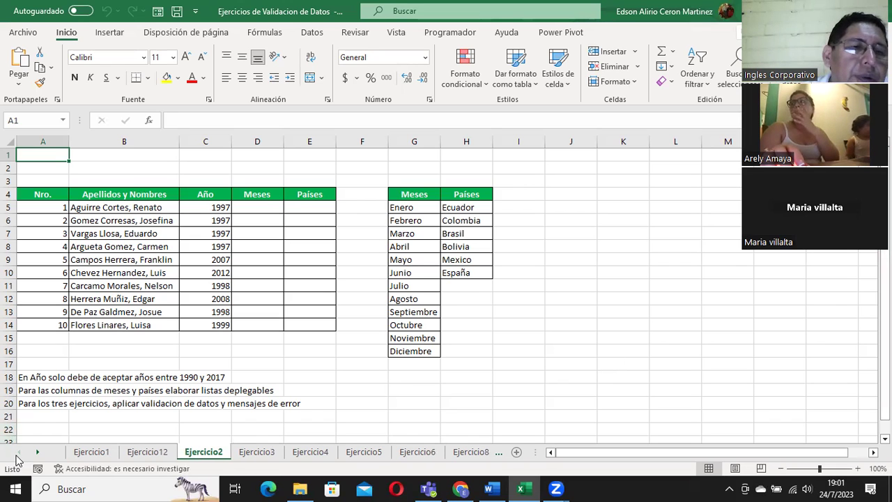
left_click(91, 451)
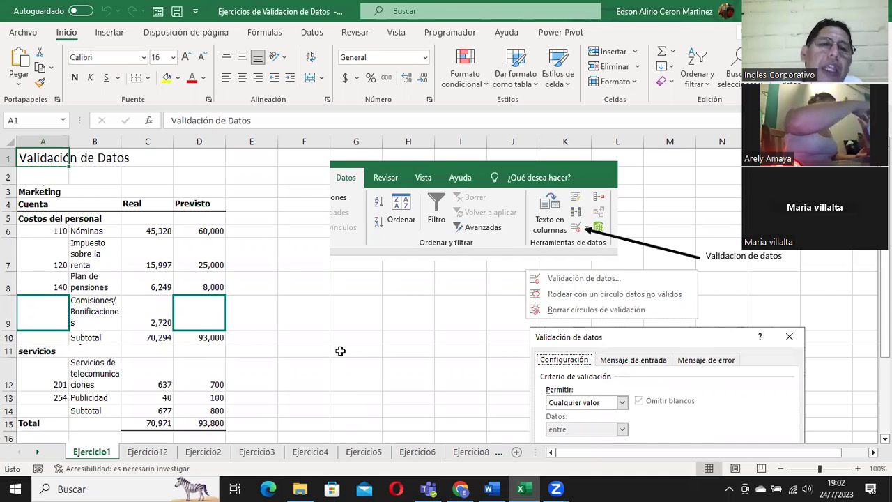
scroll(344, 355, "down", 1)
scroll(340, 350, "down", 1)
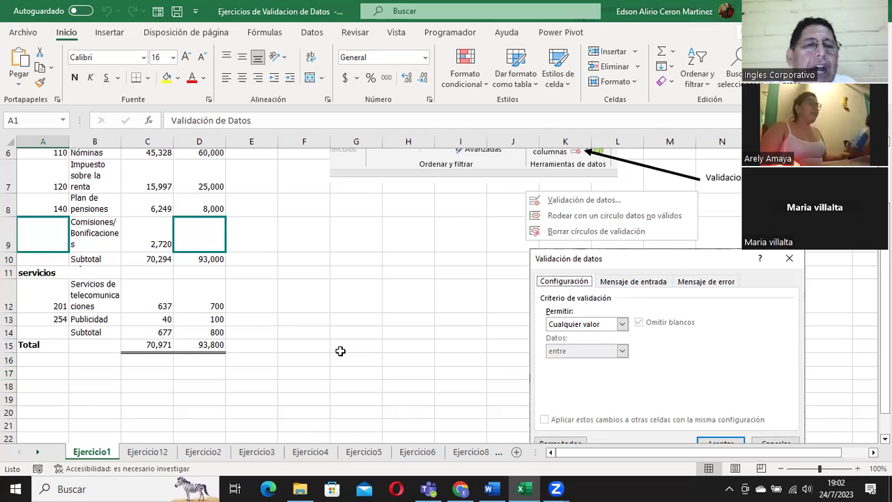
left_click(147, 452)
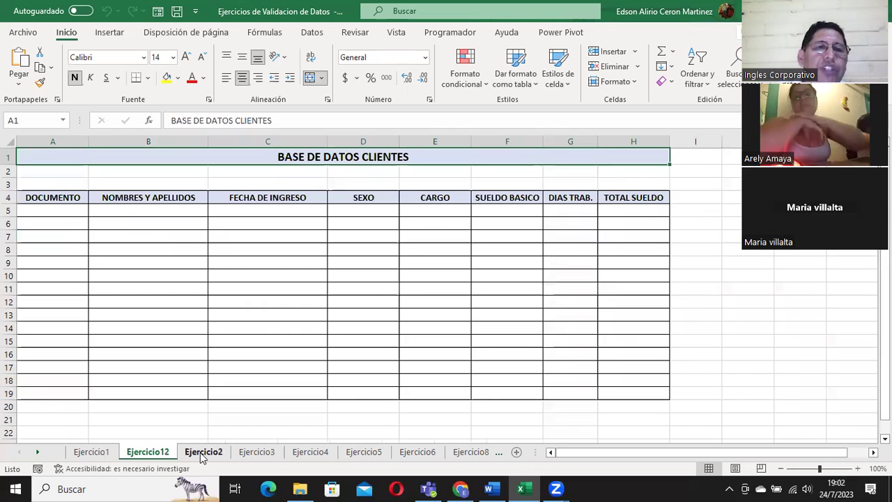
On Ejercicio2, highlight the Año values C5:C14, the months list and the countries list.
left_click(208, 453)
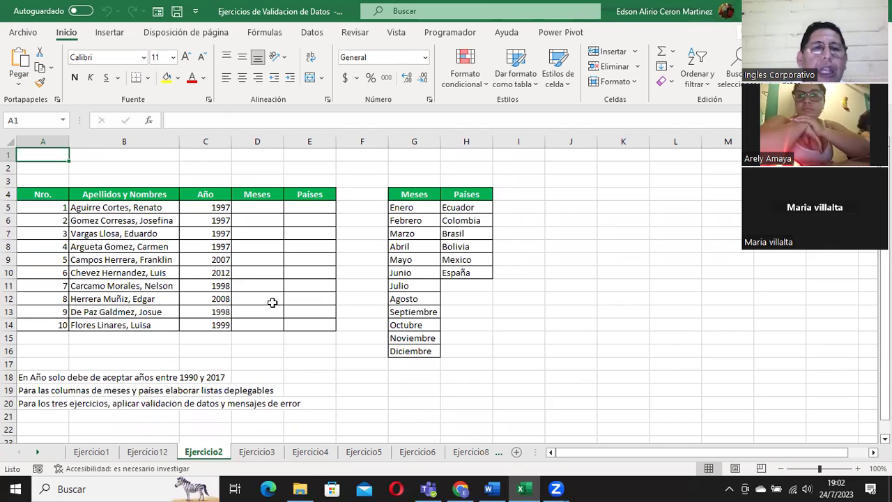
left_click_drag(209, 207, 207, 325)
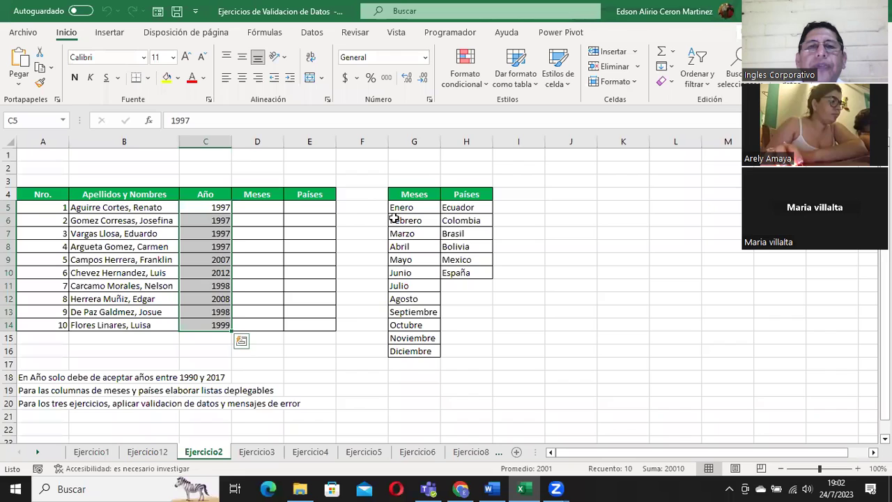
left_click_drag(413, 207, 414, 362)
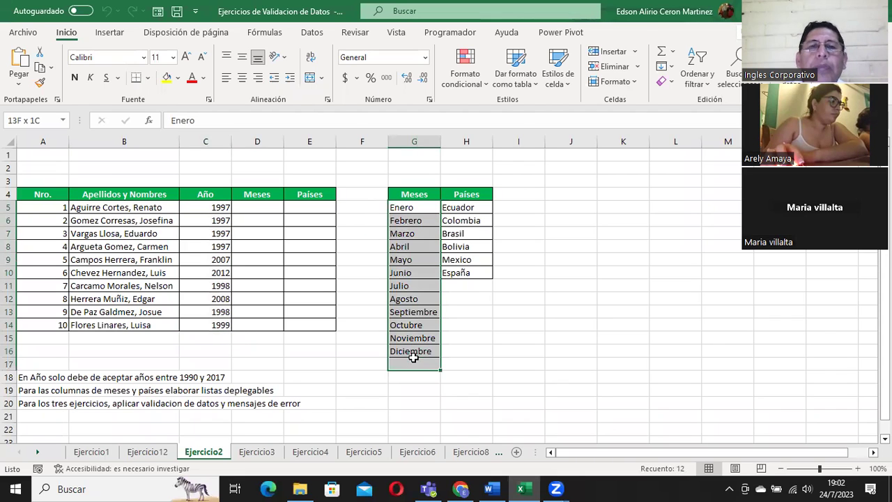
left_click_drag(459, 206, 461, 273)
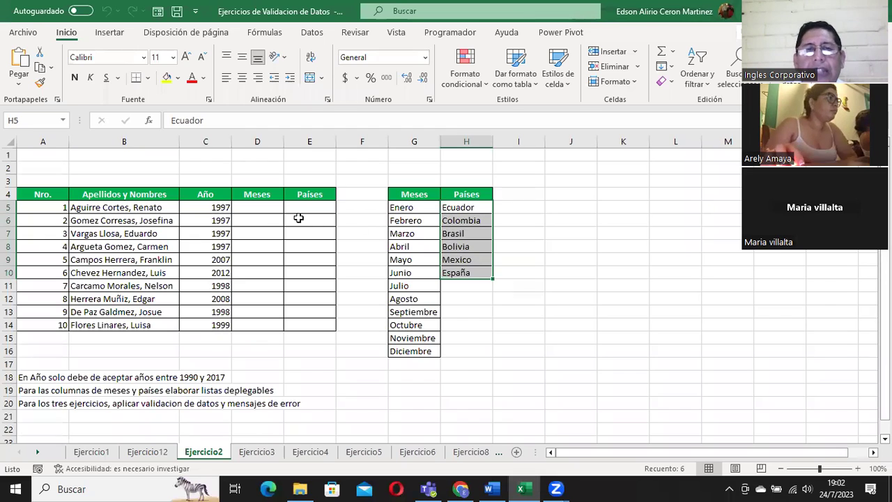
Relate the Meses and Países cells to the Enero and Ecuador–España lists, then open Ejercicio3.
left_click(266, 207)
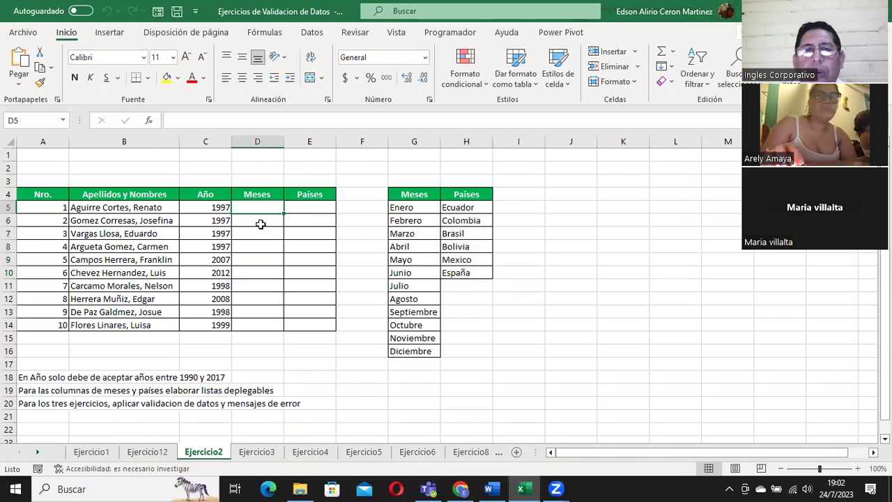
left_click(418, 208)
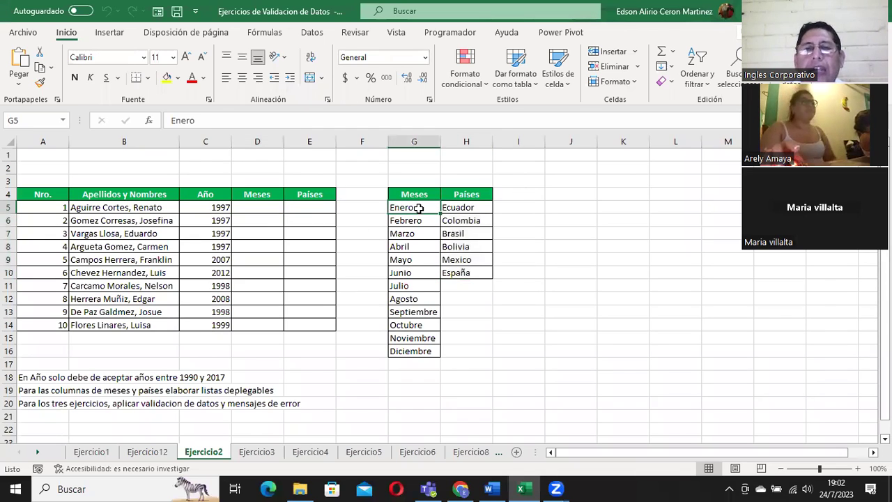
left_click(319, 207)
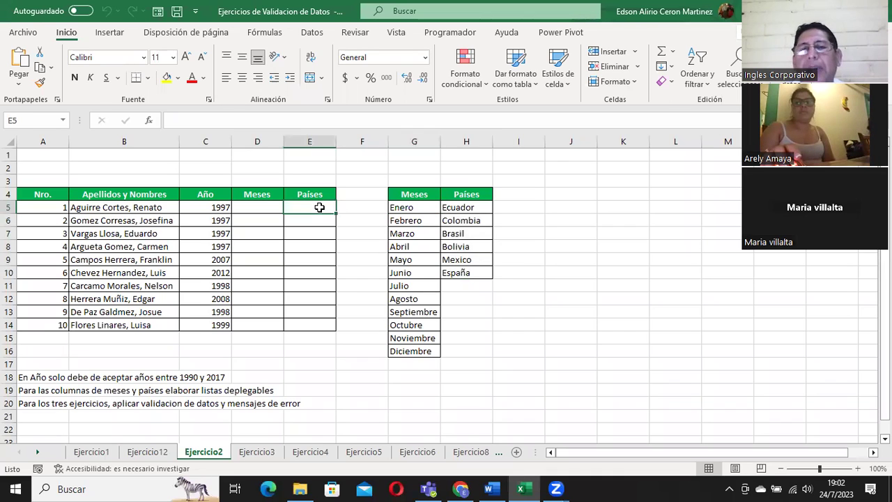
left_click(471, 211)
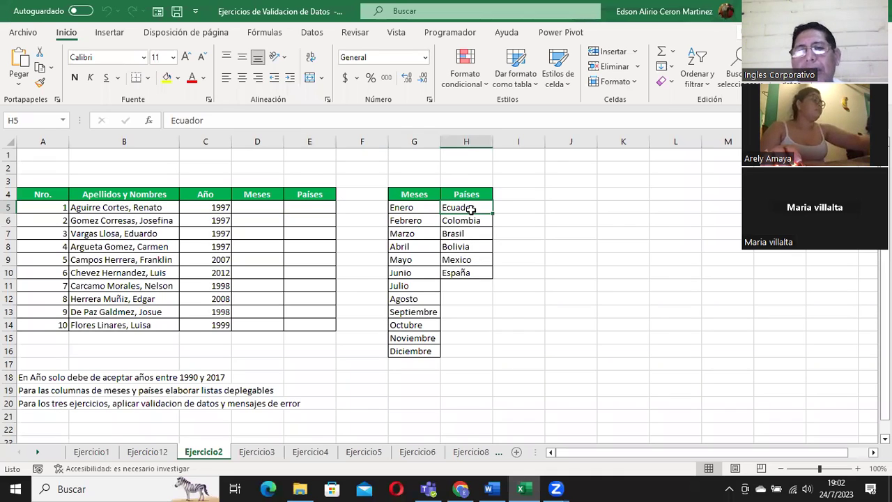
left_click_drag(471, 210, 466, 273)
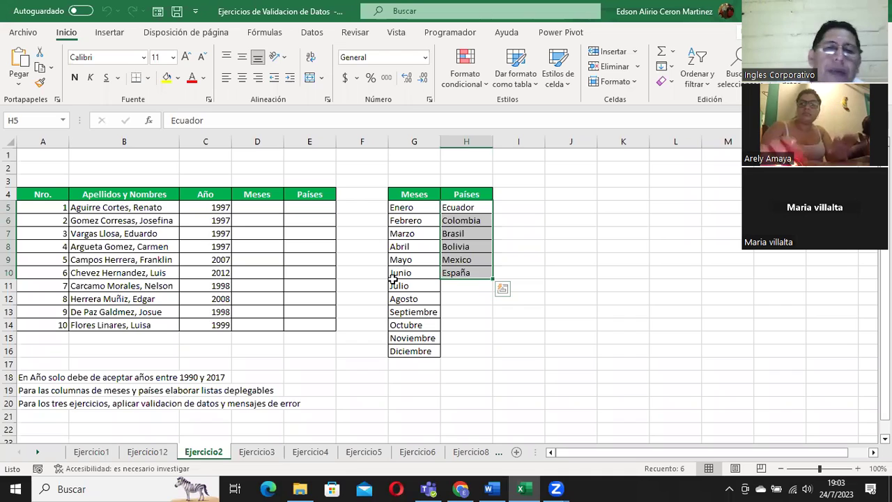
left_click(257, 451)
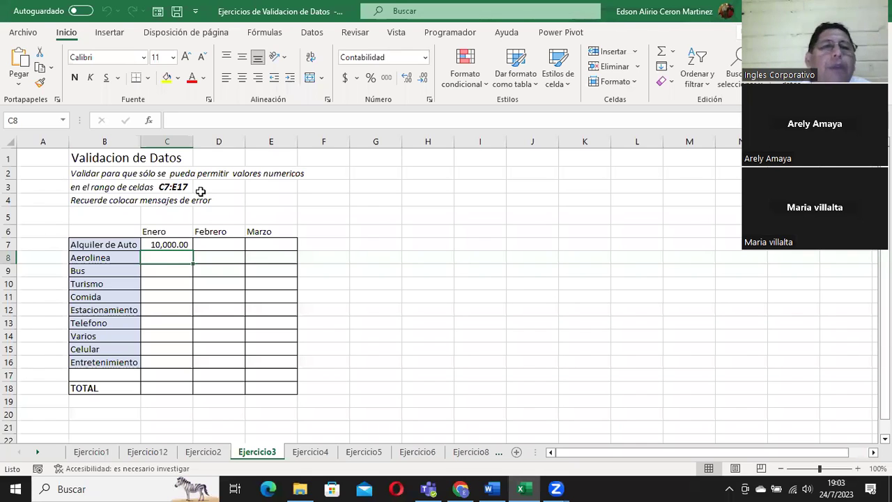
mouse_move(162, 244)
left_mouse_down()
mouse_move(279, 371)
mouse_move(272, 360)
left_mouse_up()
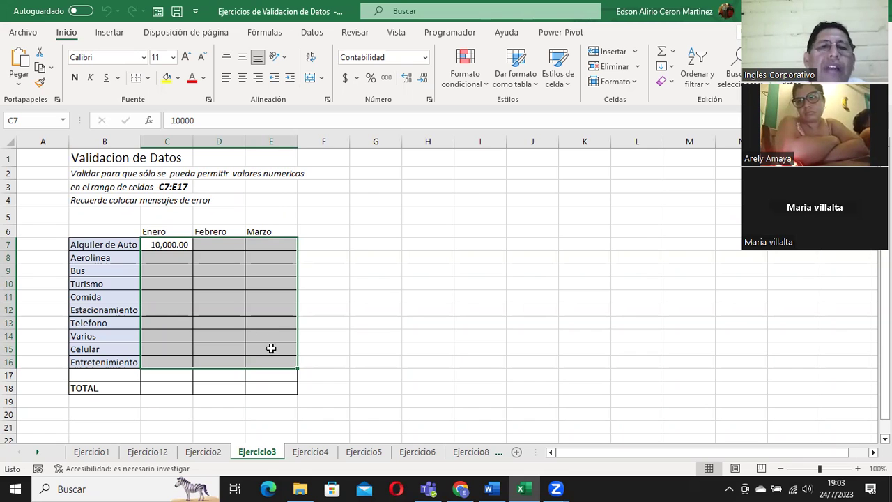
mouse_move(164, 262)
left_mouse_down()
mouse_move(205, 278)
mouse_move(260, 360)
left_mouse_up()
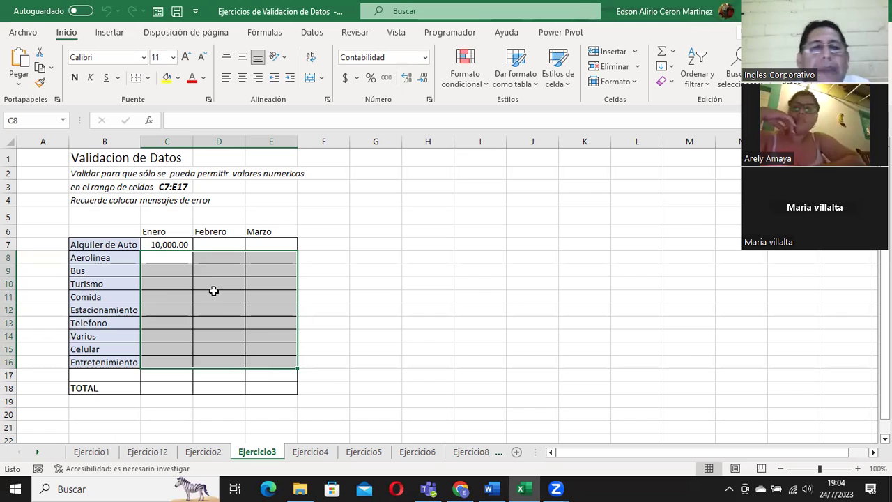
left_click(155, 389)
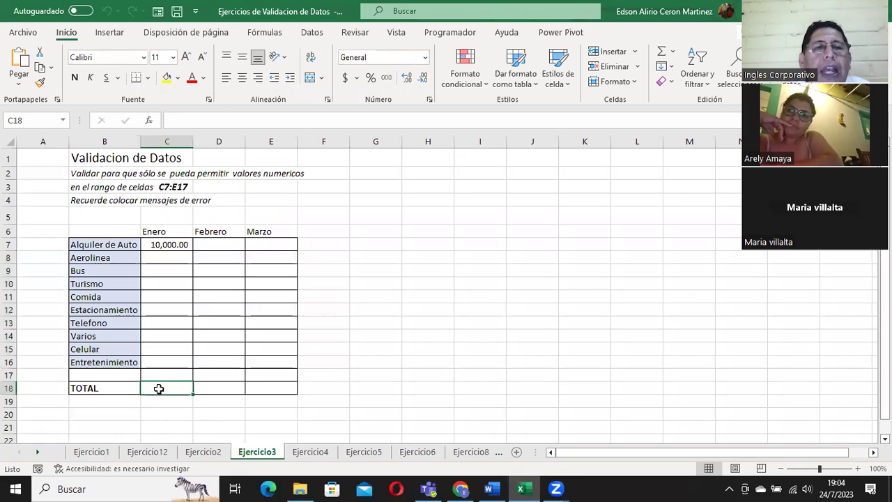
left_click_drag(167, 389, 265, 390)
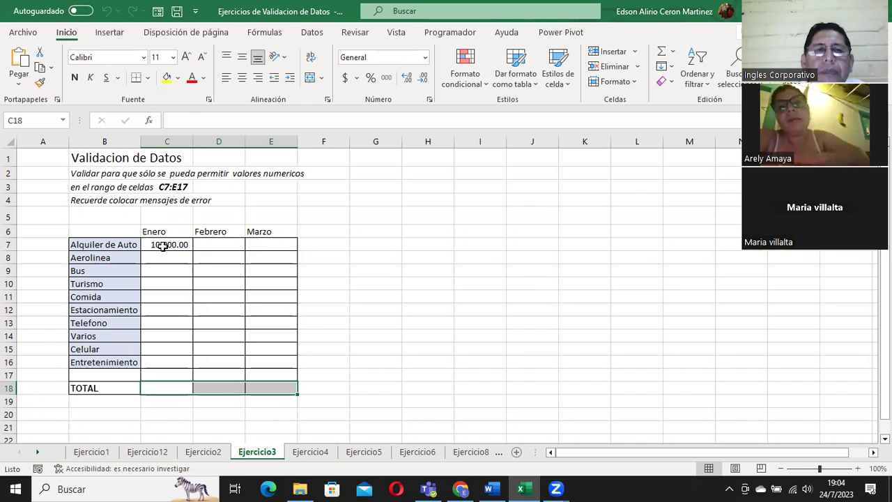
left_click(162, 246)
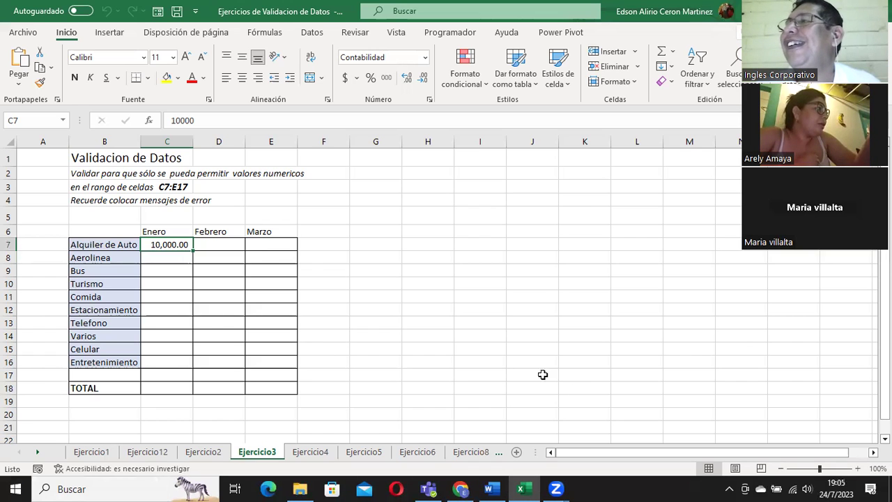
Revisit the Ejercicio2 months list and Ejercicio4's event descriptions and Descripcion cells D4:D9.
left_click(218, 455)
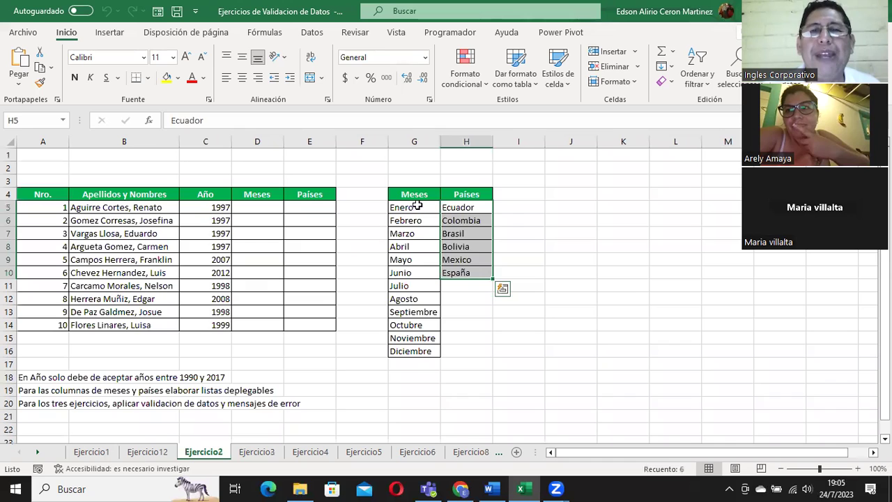
left_click_drag(417, 205, 415, 338)
left_click(257, 452)
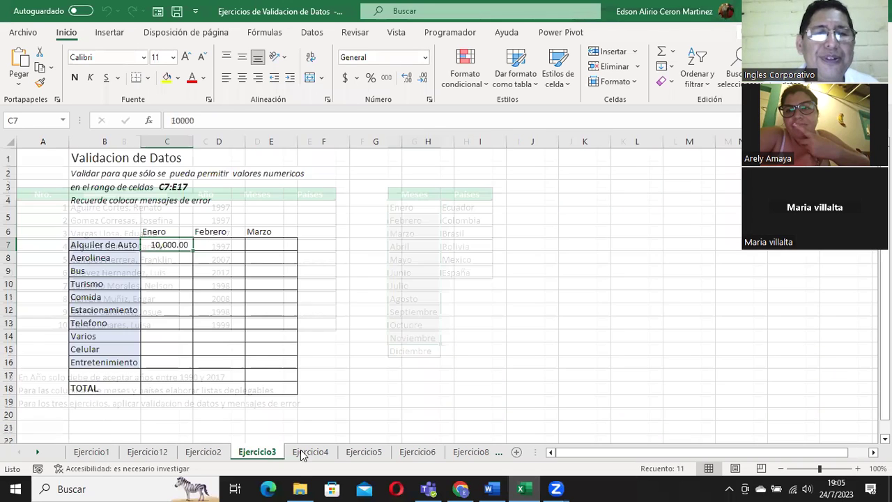
left_click(304, 455)
left_click_drag(470, 193, 469, 234)
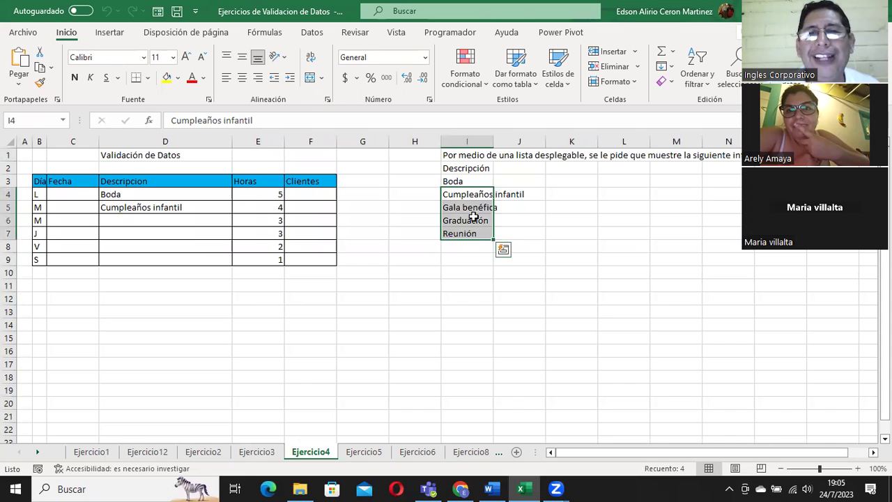
left_click_drag(164, 197, 165, 255)
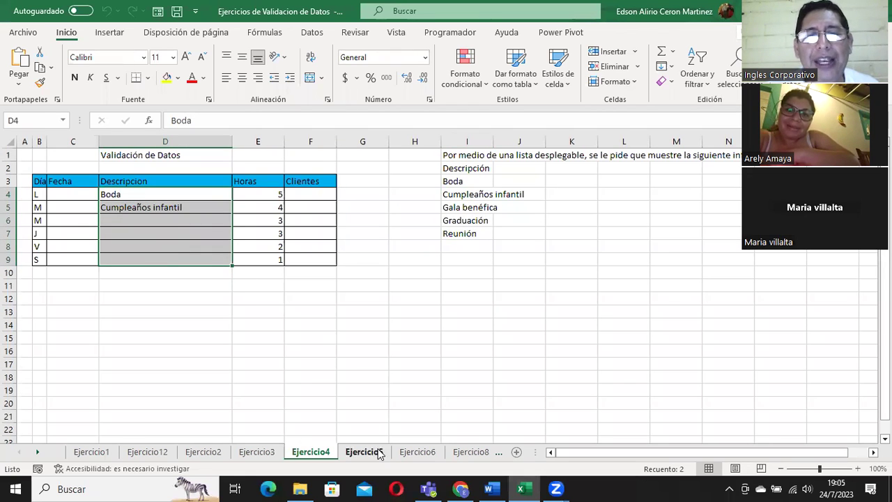
On Ejercicio5, highlight the empty Vendedor, Fecha and Venta en US$ cells.
left_click(364, 452)
mouse_move(283, 169)
left_mouse_down()
mouse_move(409, 370)
mouse_move(408, 396)
left_mouse_up()
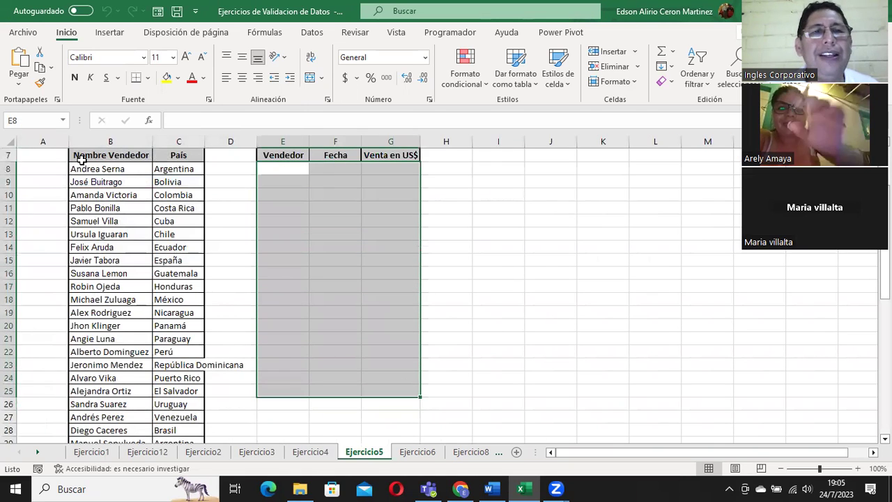
left_click(110, 178)
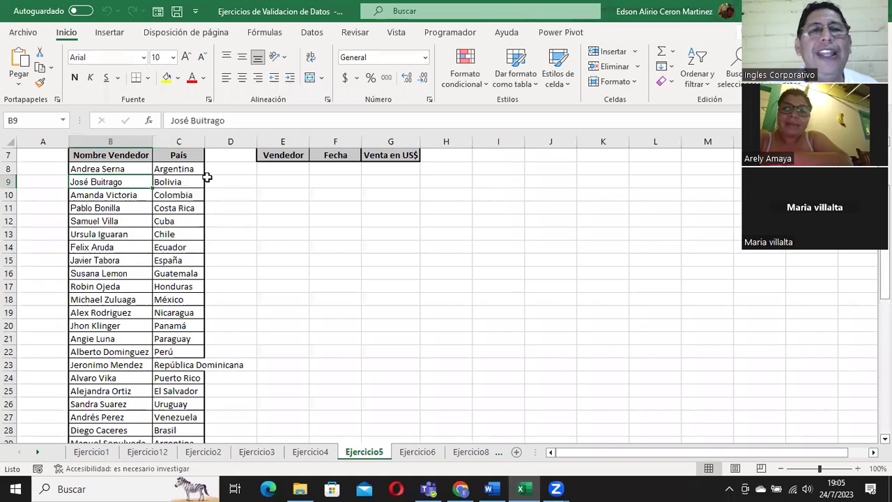
left_click(332, 168)
left_click(389, 168)
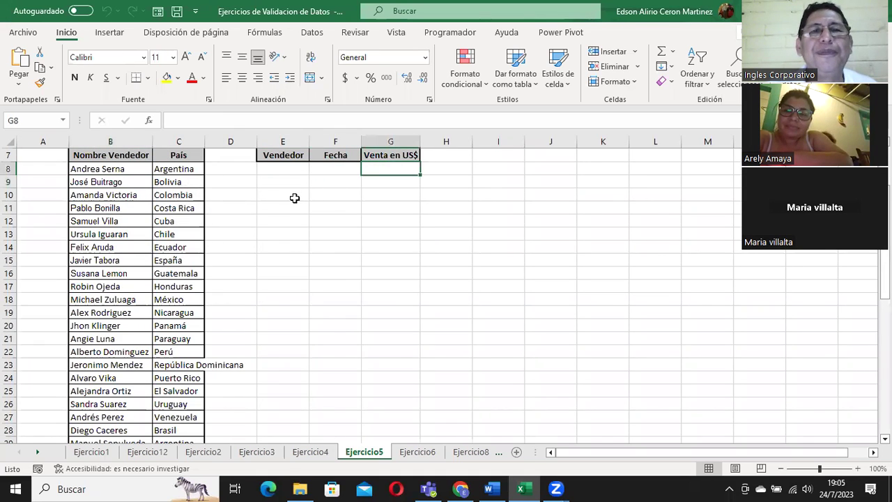
scroll(294, 198, "up", 1)
scroll(294, 198, "up", 1)
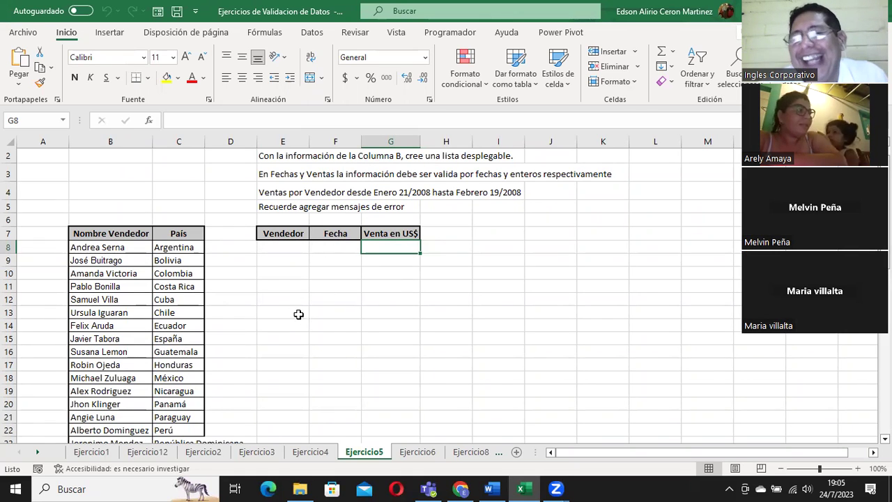
On Ejercicio6, select the Artículo list and its Precio values.
left_click(417, 451)
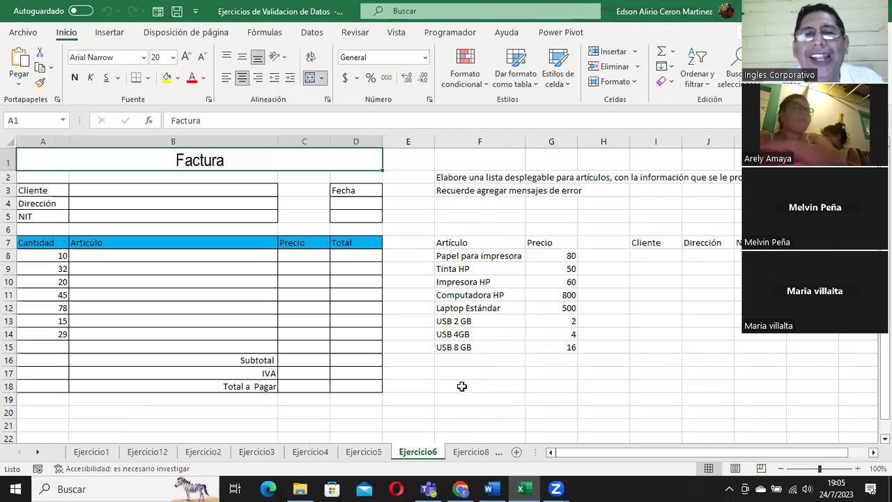
left_click_drag(480, 244, 474, 359)
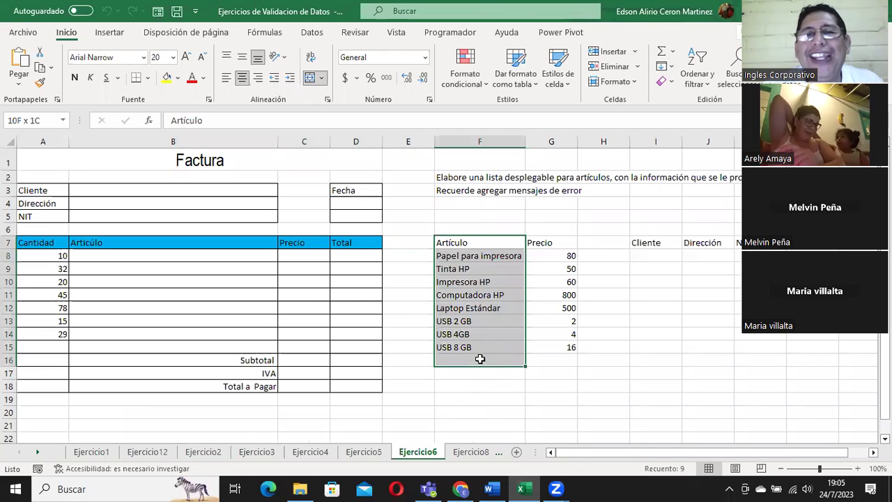
left_click_drag(479, 255, 479, 347)
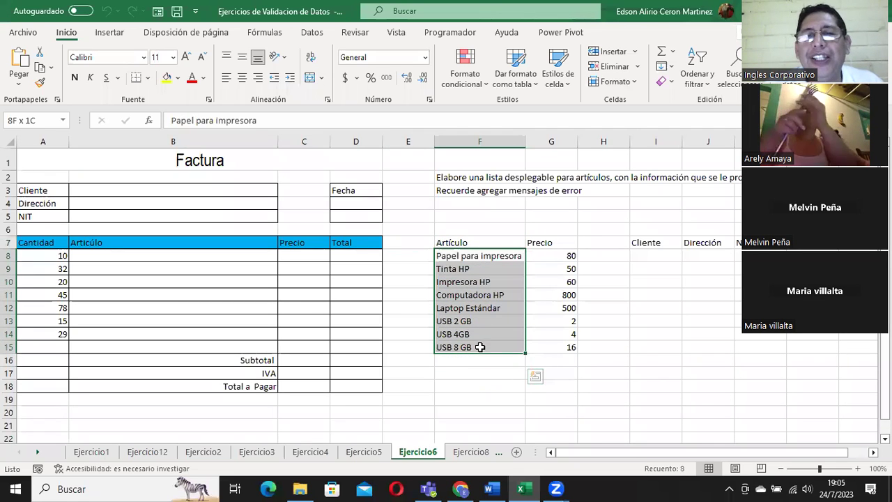
left_click_drag(550, 255, 568, 346)
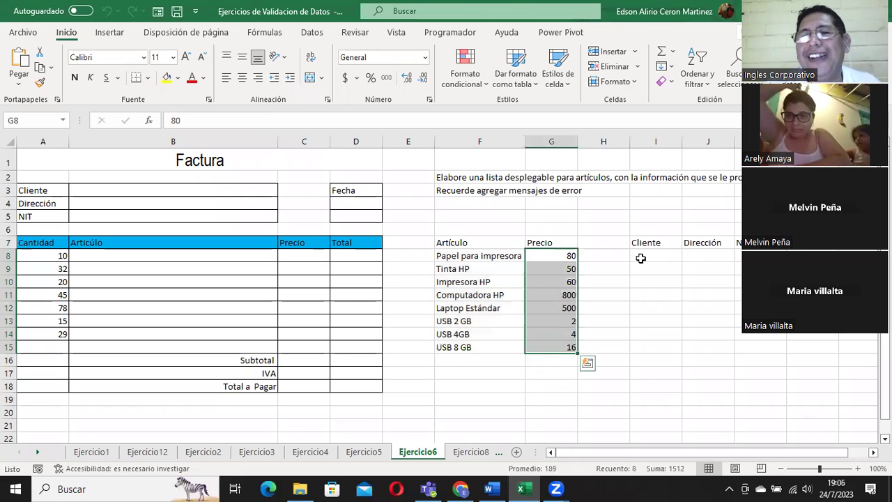
On Ejercicio2, select the empty Meses cells and then the Año, Meses and Países range.
left_click(147, 451)
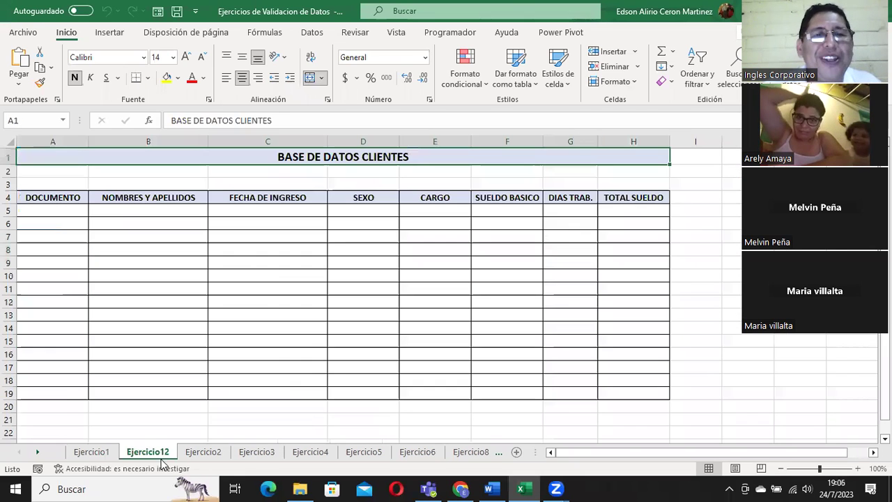
left_click(204, 453)
mouse_move(258, 207)
left_mouse_down()
mouse_move(267, 324)
mouse_move(275, 320)
left_mouse_up()
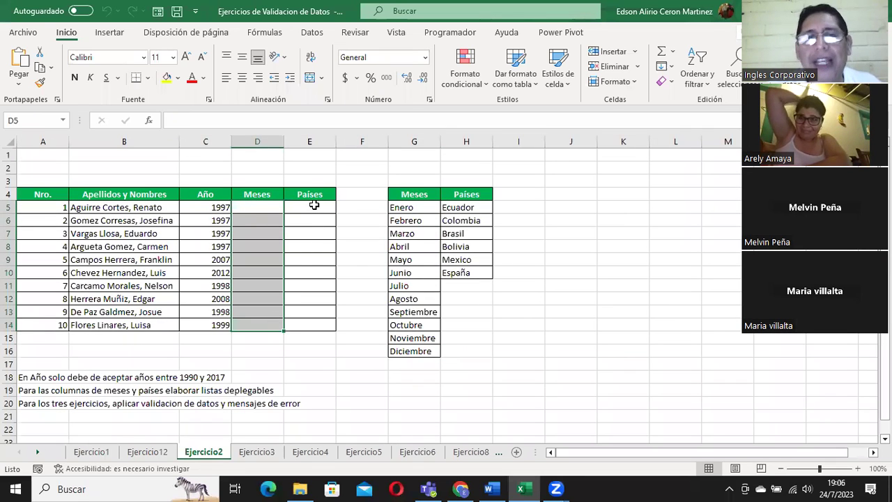
left_click_drag(209, 207, 314, 326)
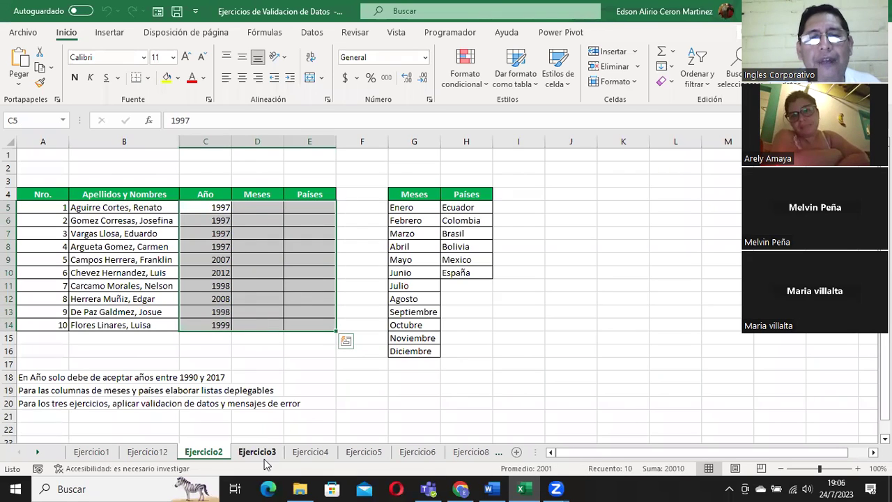
Select Ejercicio4's event descriptions and Ejercicio5's Fecha and Venta en US$ cells.
left_click(258, 452)
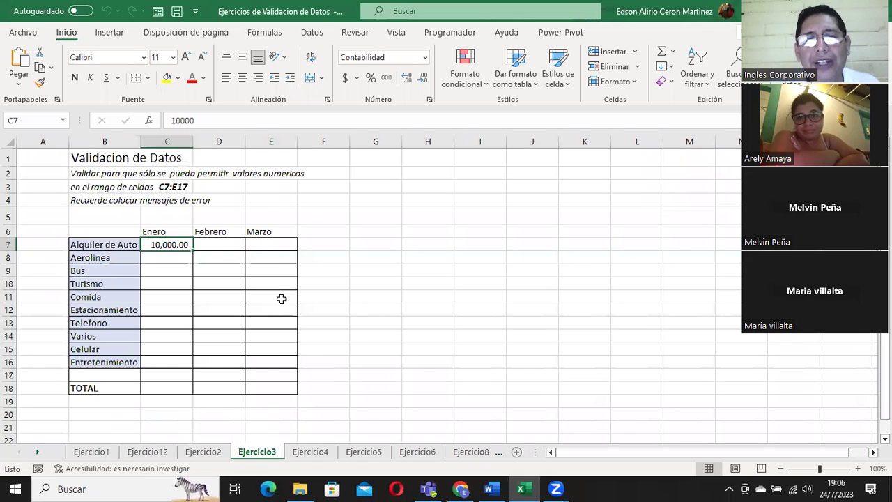
left_click(326, 450)
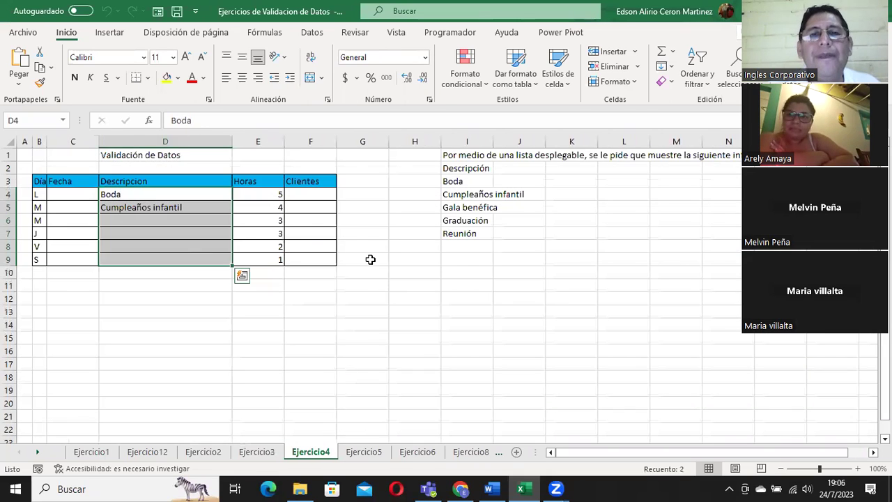
left_click_drag(478, 197, 470, 234)
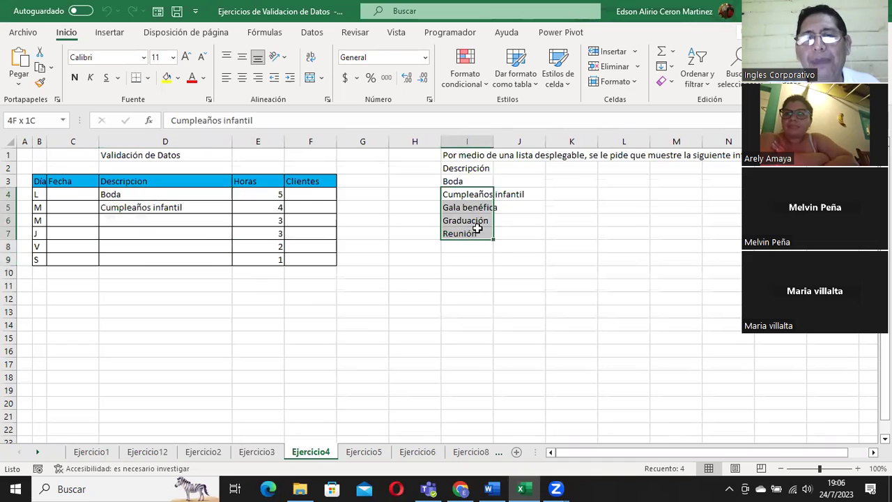
left_click(379, 453)
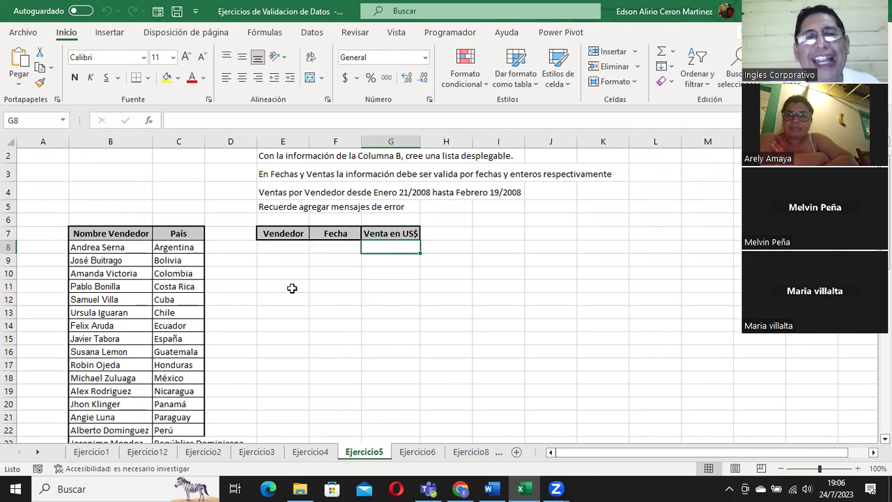
left_click_drag(328, 244, 356, 391)
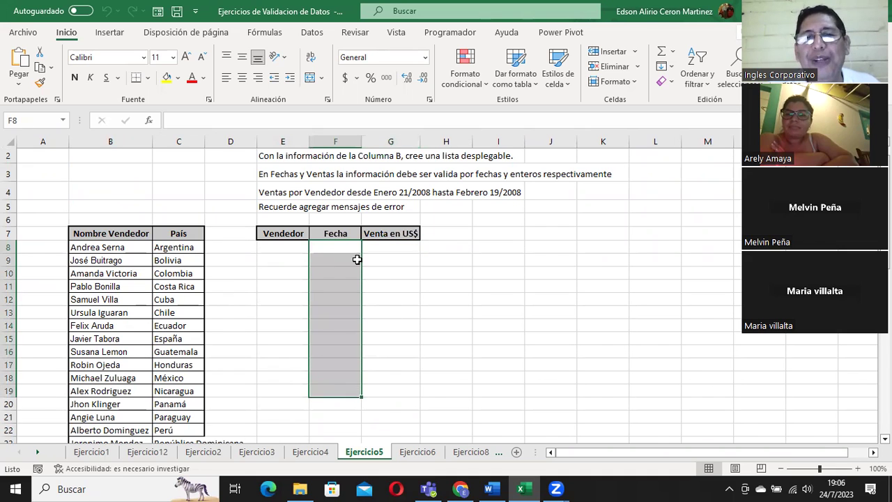
left_click_drag(340, 245, 406, 394)
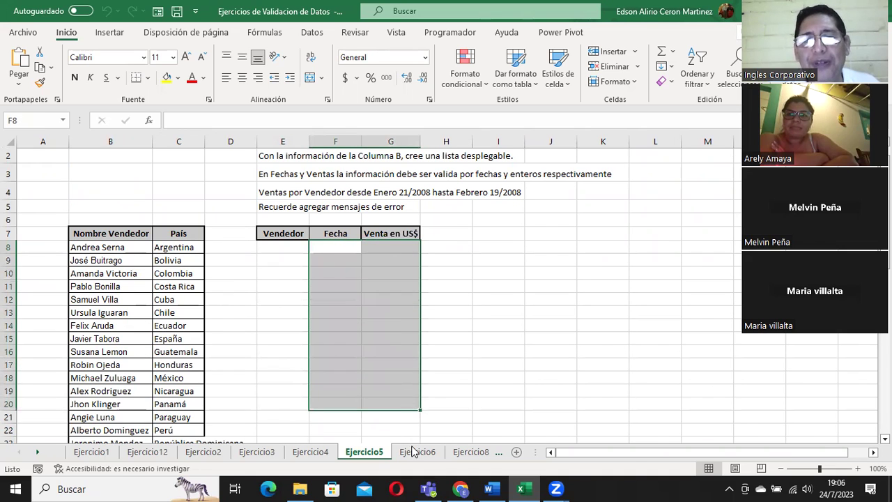
Select Ejercicio6's Artículo and Precio lists, glance at Ejercicio8, and return to Ejercicio3.
left_click(417, 451)
left_click_drag(469, 257, 471, 364)
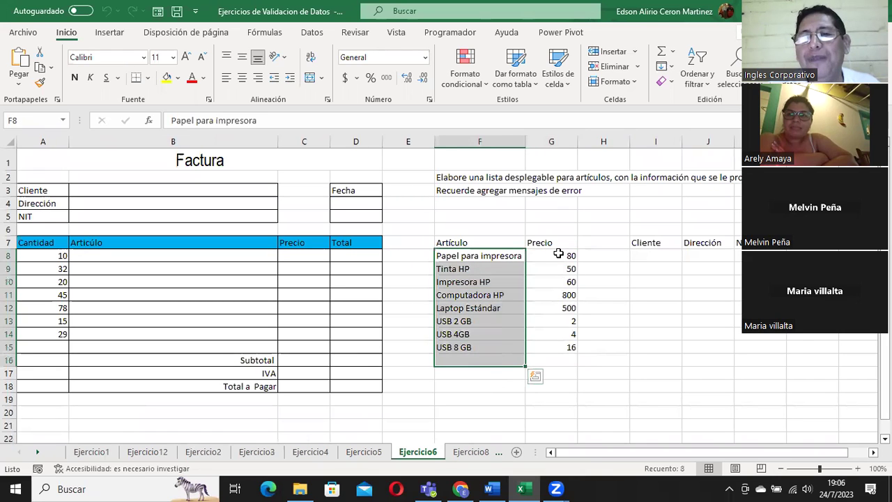
left_click_drag(560, 255, 568, 347)
left_click(483, 452)
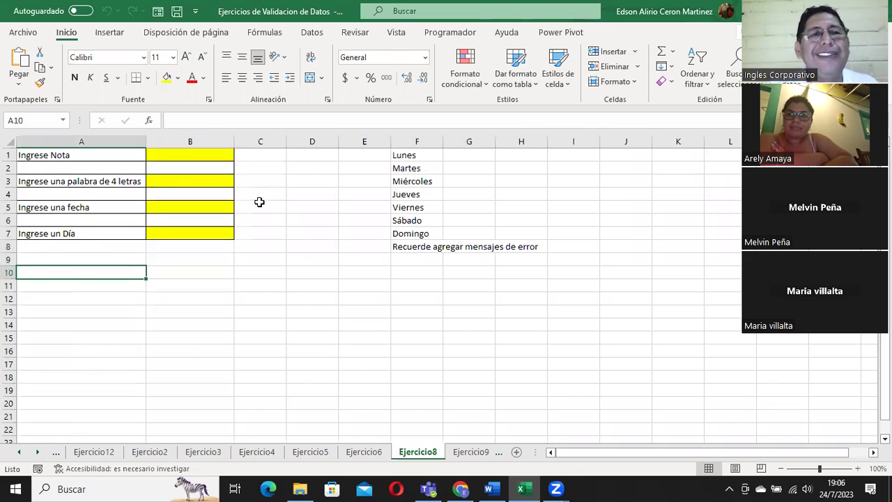
left_click(204, 452)
left_click(150, 452)
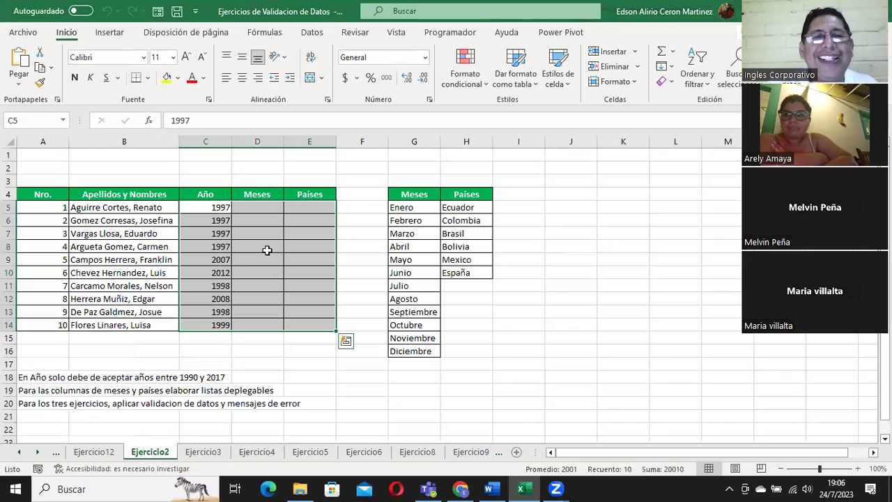
left_click(202, 451)
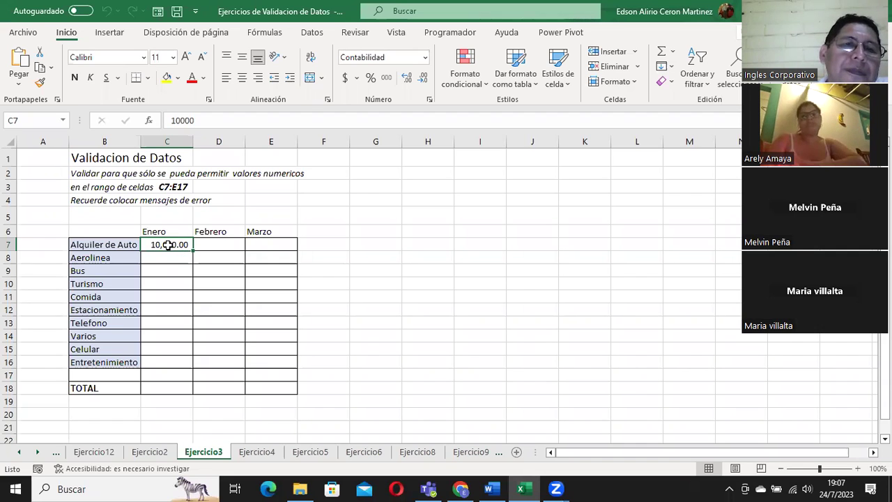
Open Validación de datos for C7:E18 and extend the existing rule to all selected cells.
mouse_move(158, 252)
left_mouse_down()
mouse_move(256, 336)
mouse_move(265, 387)
left_mouse_up()
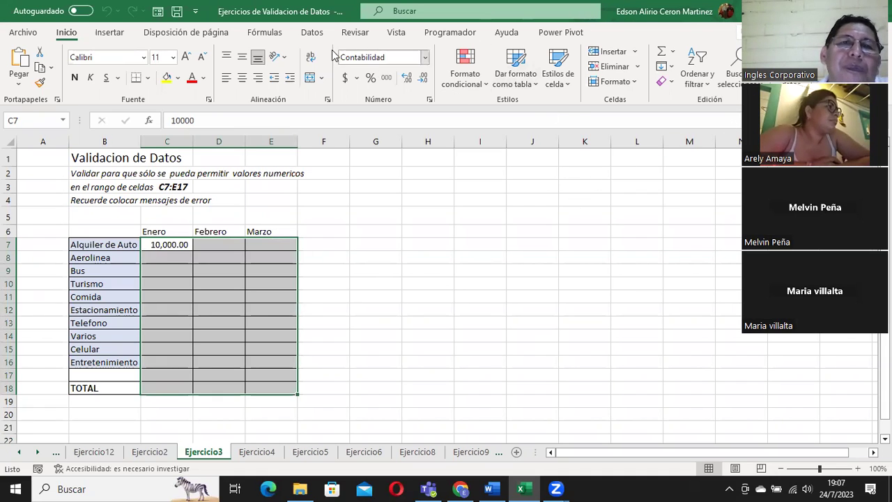
left_click(312, 33)
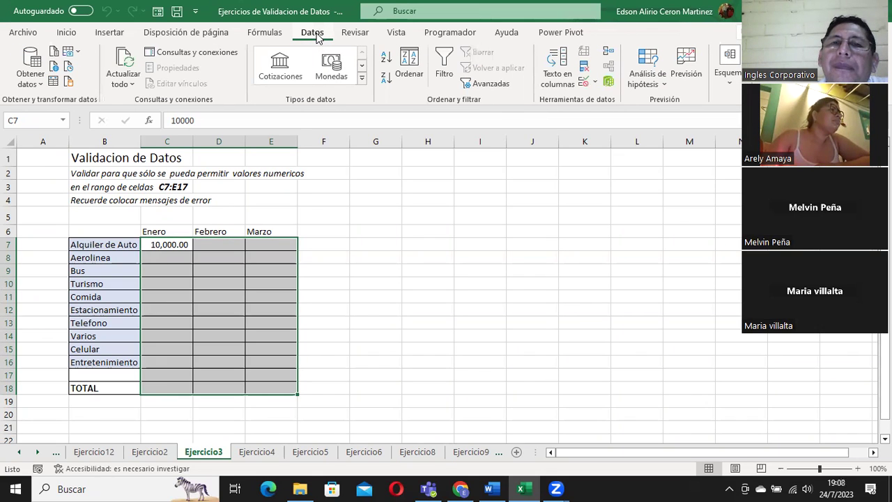
left_click(595, 82)
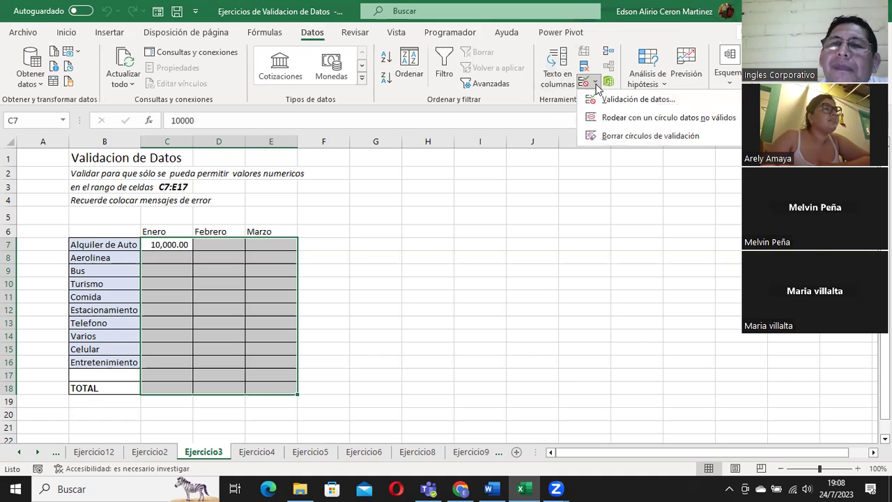
left_click(638, 102)
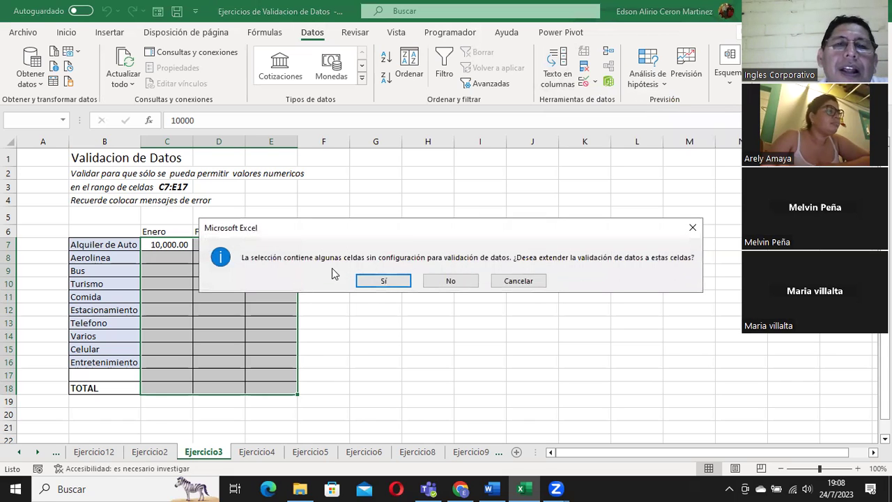
left_click(385, 280)
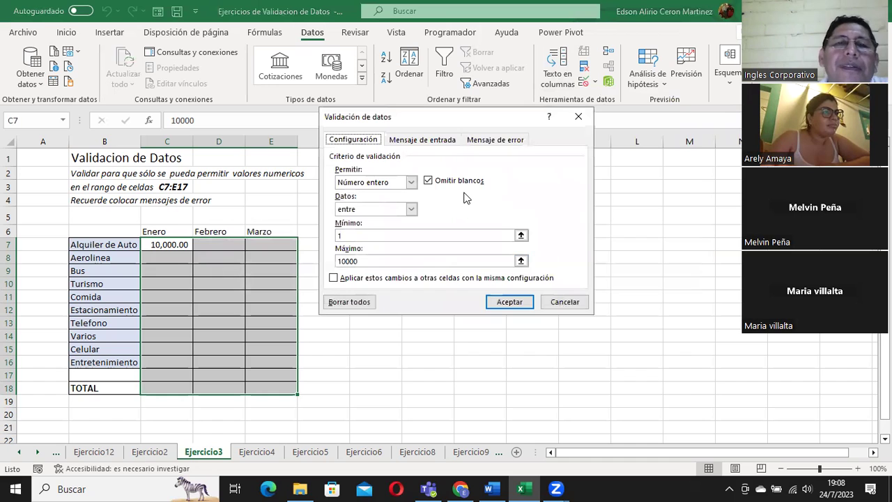
left_click(369, 235)
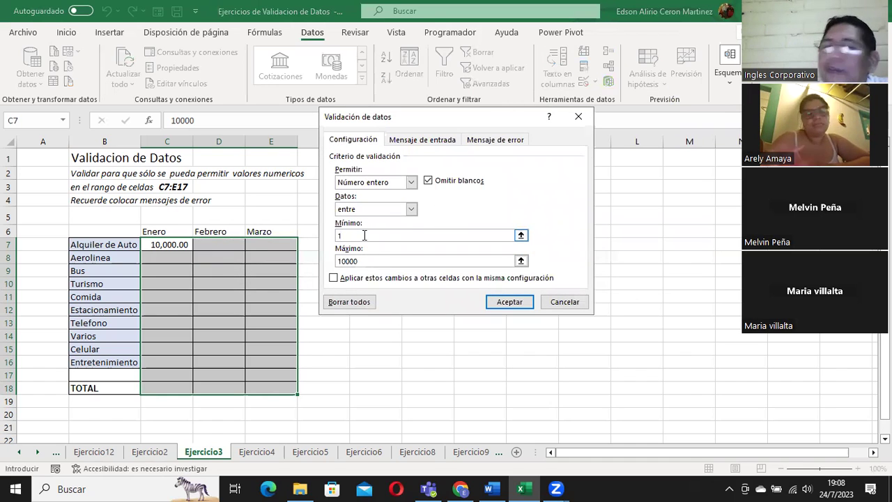
left_click(555, 303)
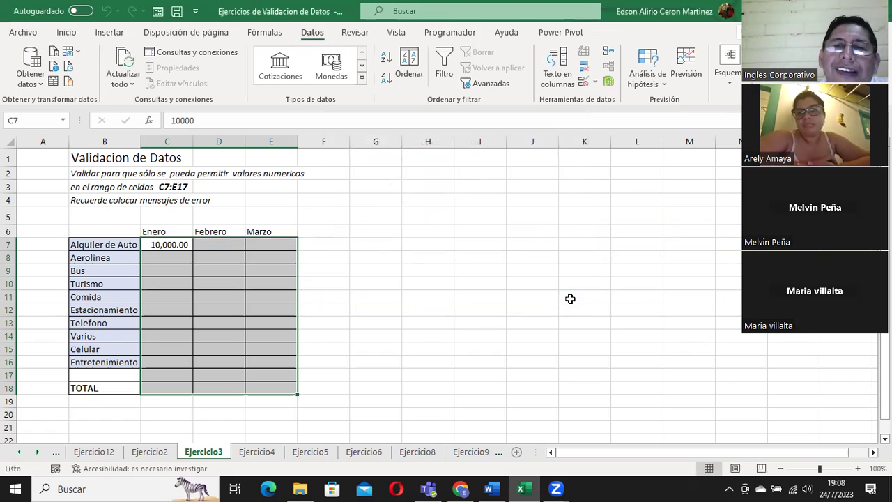
Inspect the whole-number 1–10000 rule on the Enero cells, then select C8:E17.
left_click_drag(167, 245, 164, 365)
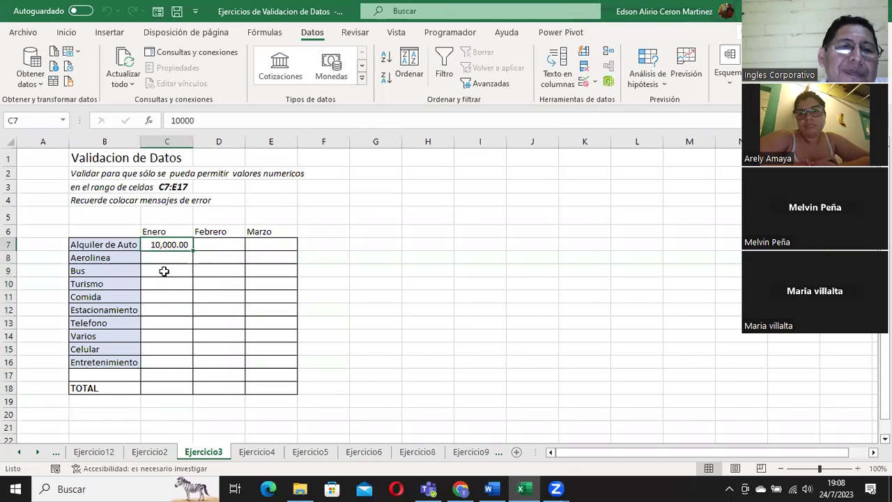
left_click(595, 82)
left_click(608, 101)
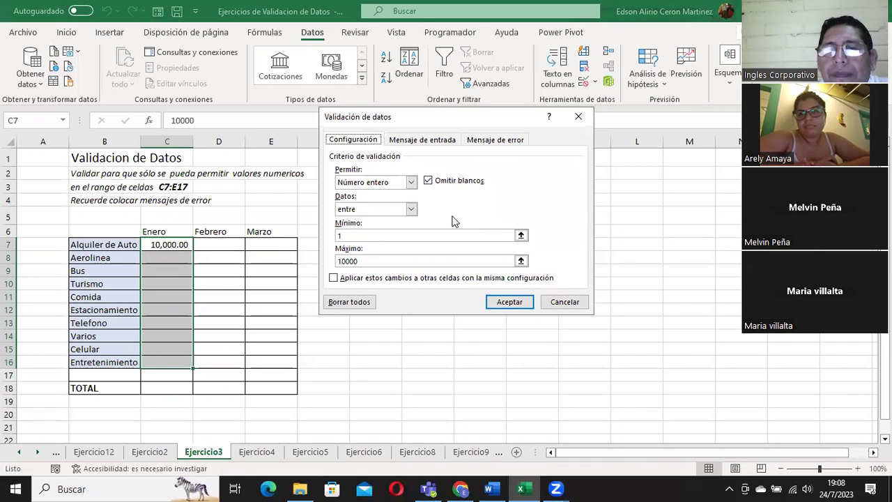
left_click(549, 301)
mouse_move(171, 247)
left_mouse_down()
mouse_move(256, 362)
mouse_move(254, 385)
left_mouse_up()
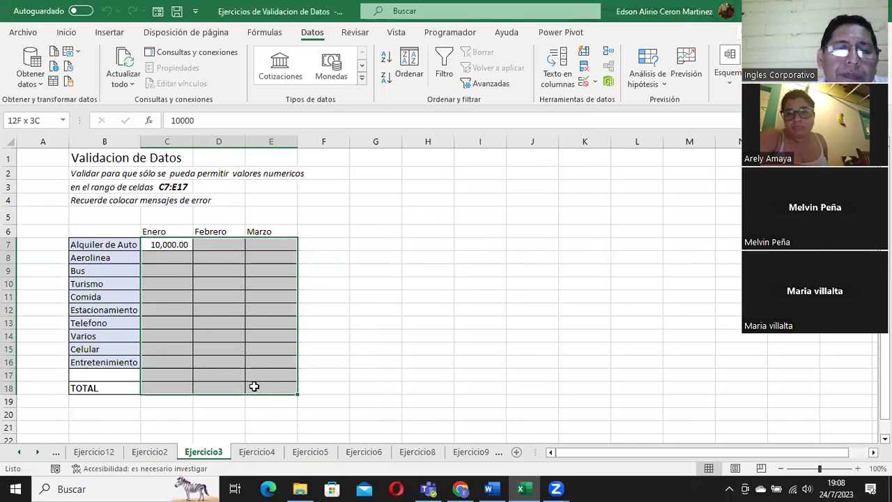
left_click(166, 261)
left_click_drag(166, 261, 185, 364)
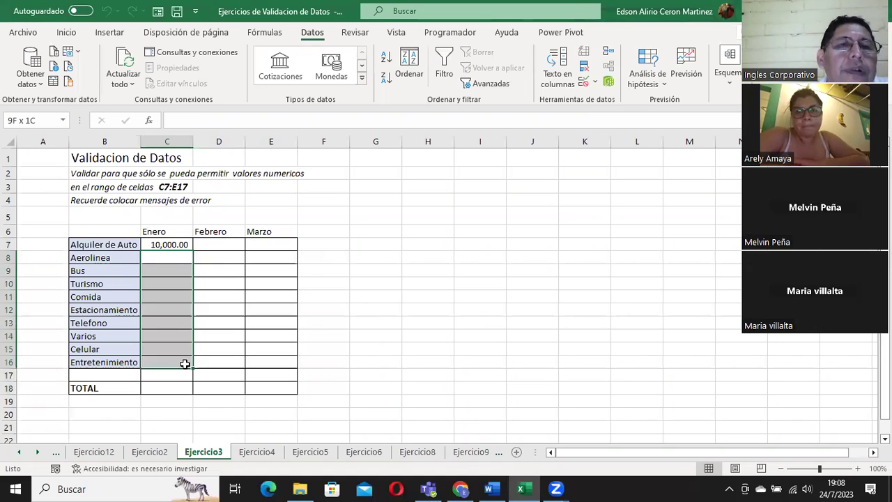
left_click_drag(184, 363, 271, 372)
Open Validación de datos for C8:E17 and review the minimum allowed value.
left_click(588, 81)
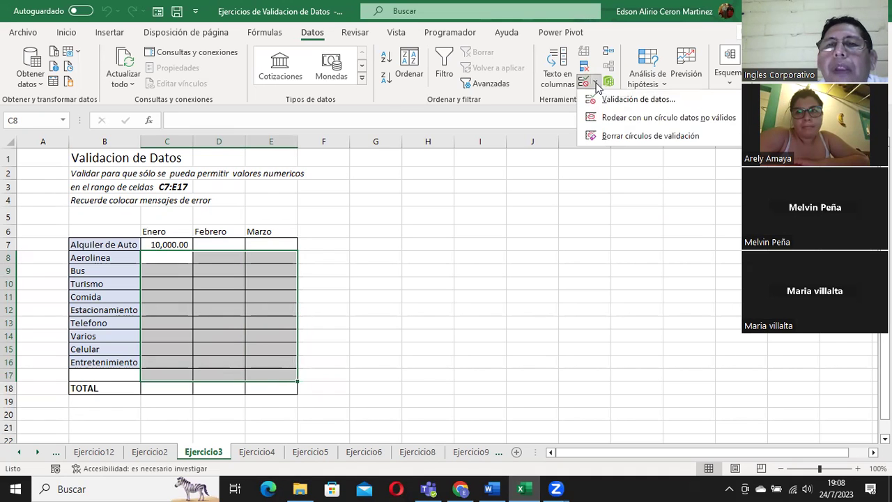
left_click(616, 101)
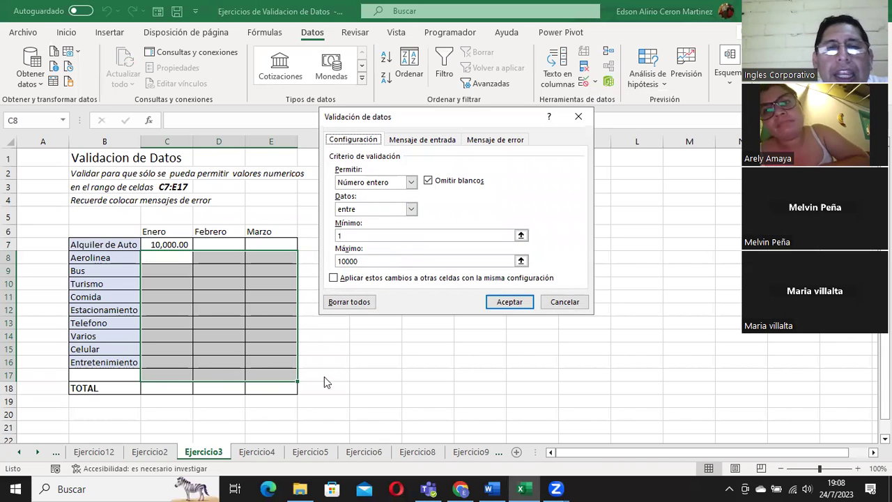
left_click(356, 235)
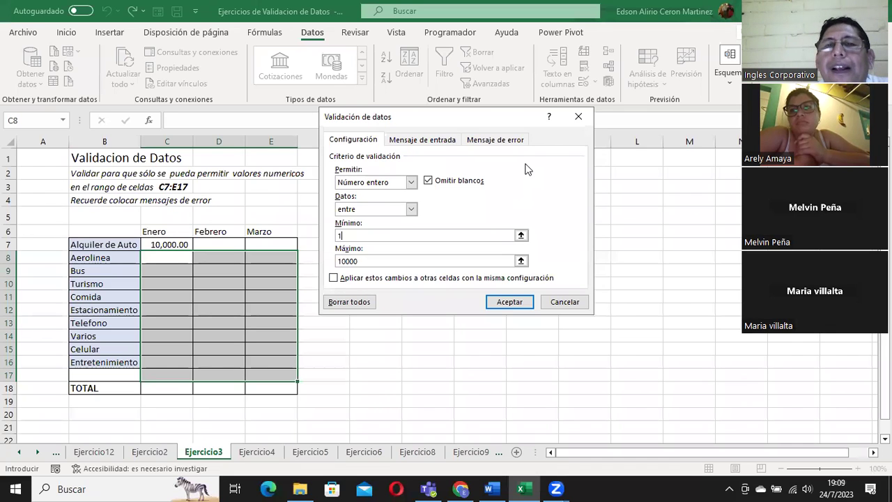
Add an input message titled 'Validacion' reading 'Ingrese un numero entre 1 y 10000'.
left_click(431, 141)
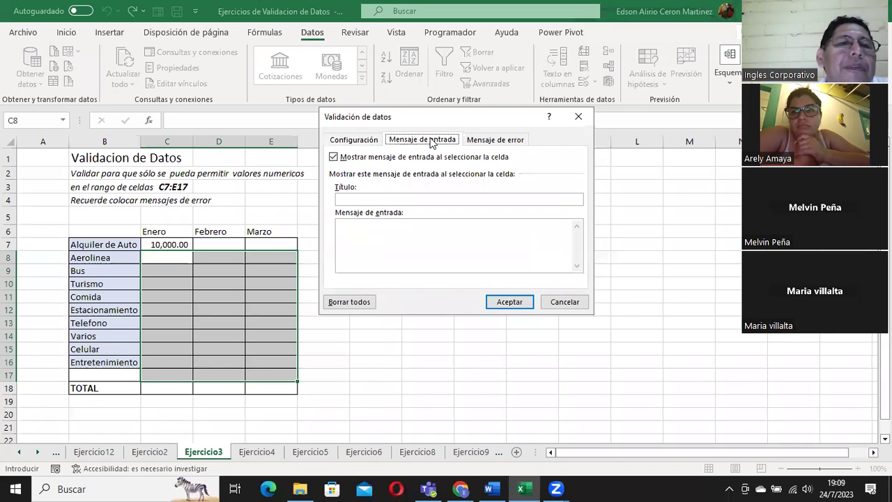
left_click(374, 199)
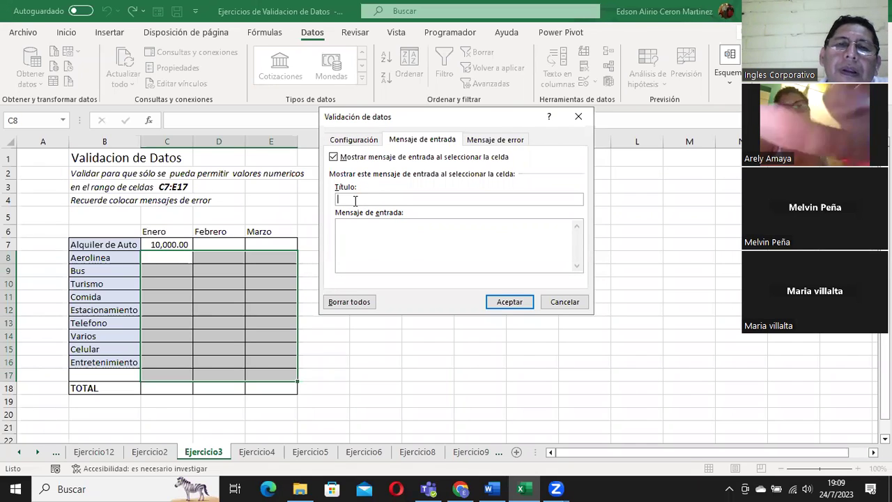
type("Validacion")
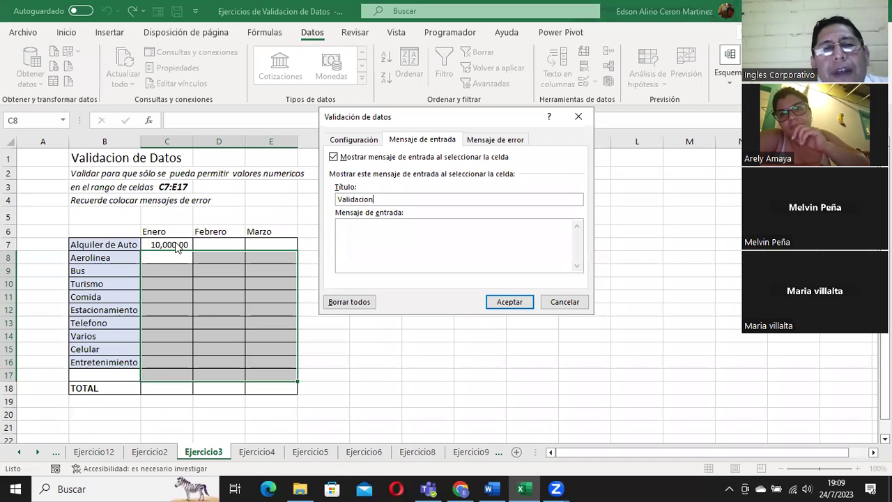
left_click(353, 223)
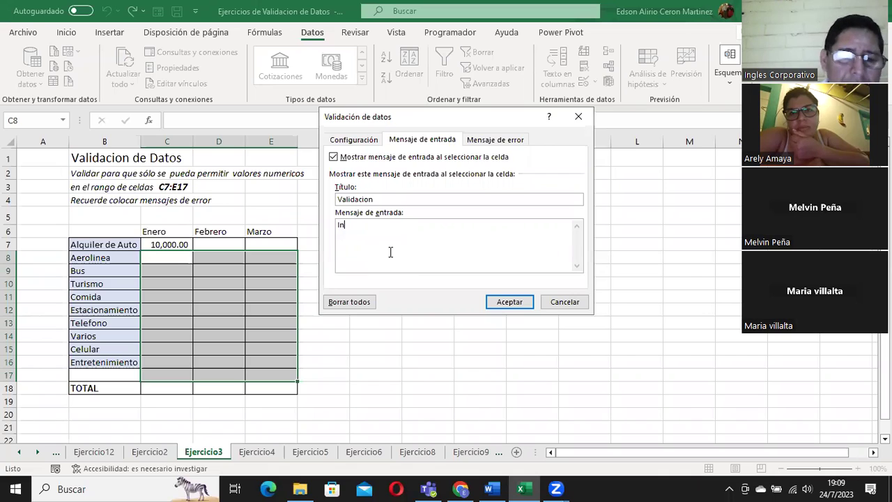
type("Ingrese un num")
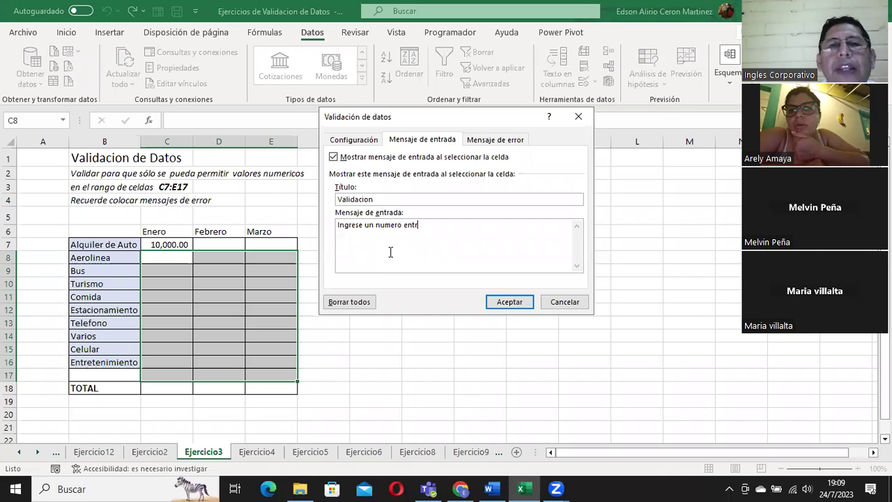
type("ero entre 1 y")
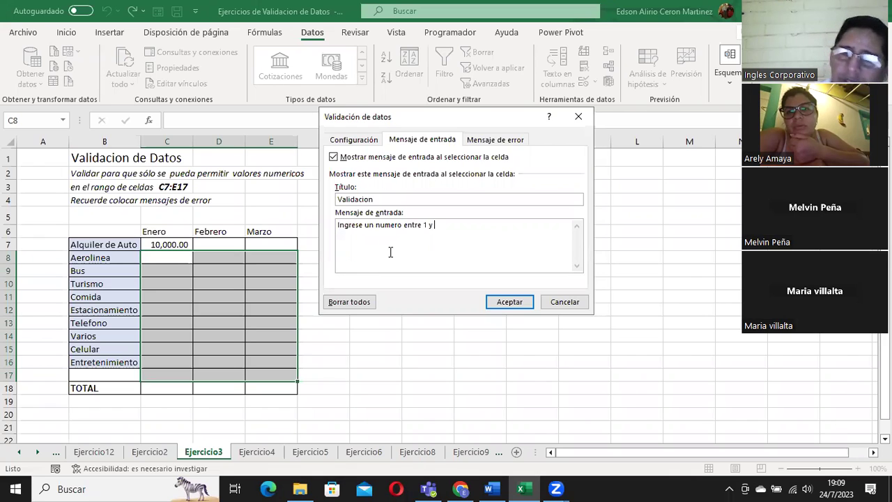
type("0000")
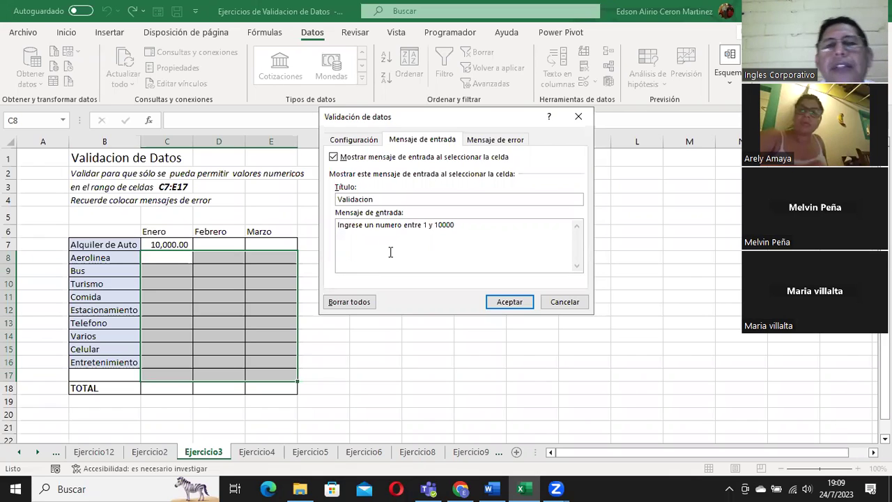
left_click(494, 140)
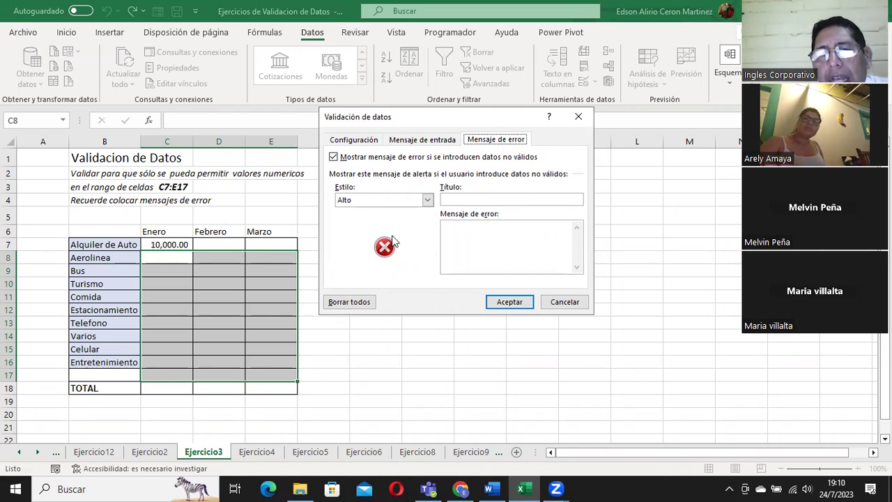
Try the Advertencia and Información alert styles, then keep the Alto style.
left_click(450, 199)
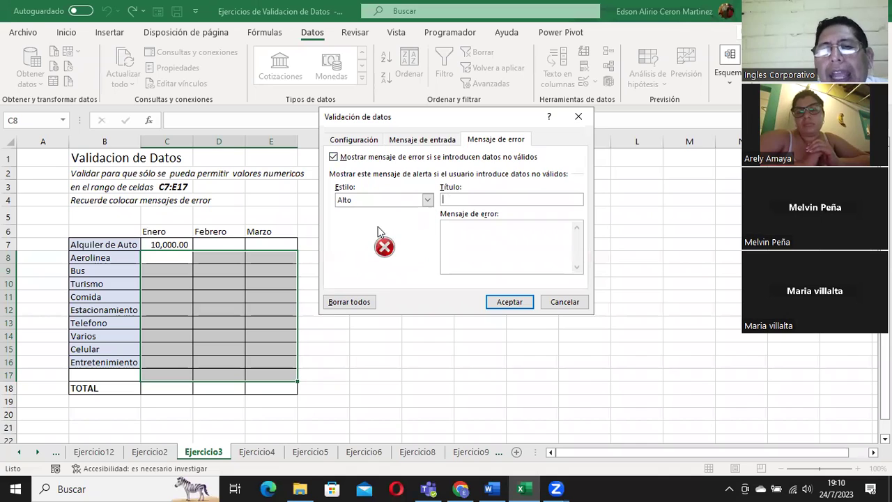
left_click(431, 202)
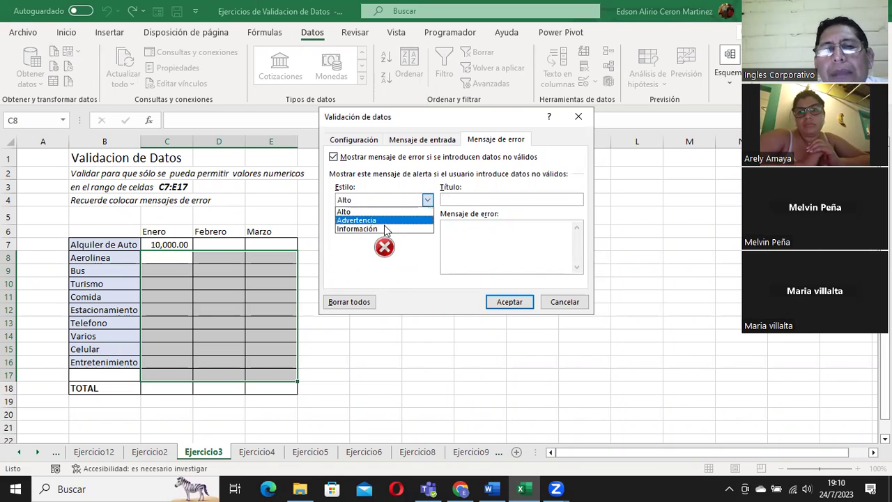
left_click(384, 222)
left_click(427, 200)
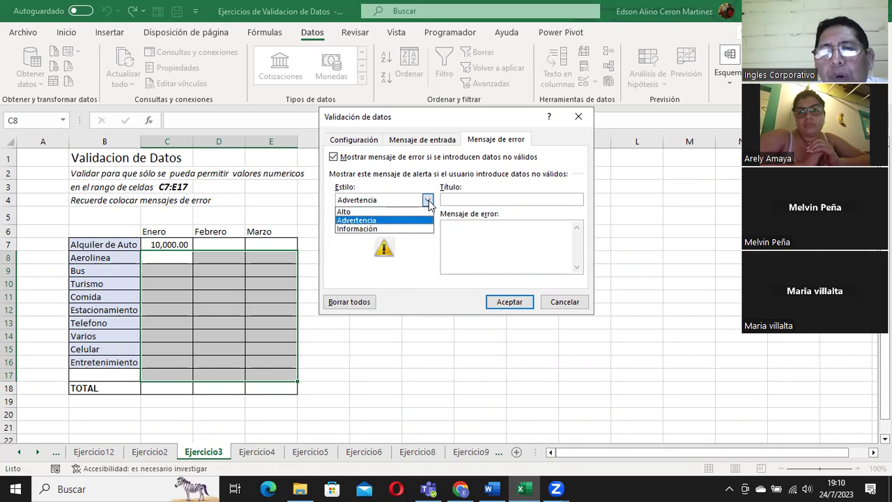
left_click(403, 230)
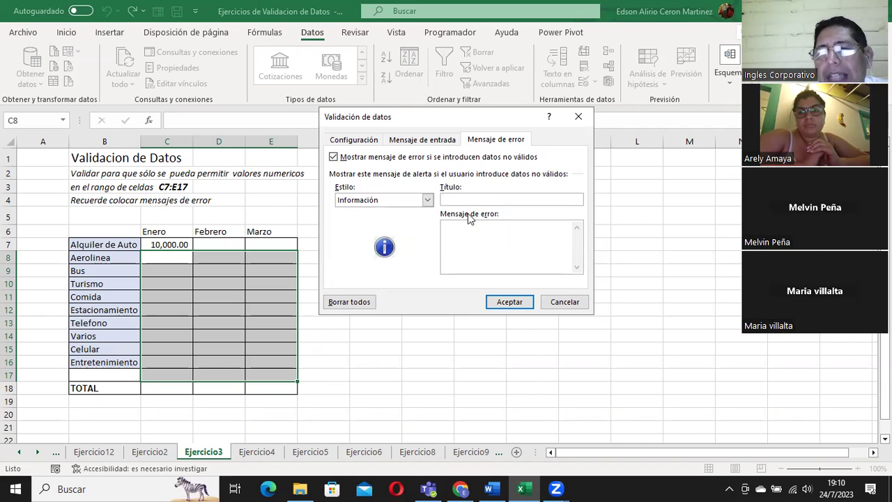
left_click(427, 200)
left_click(379, 207)
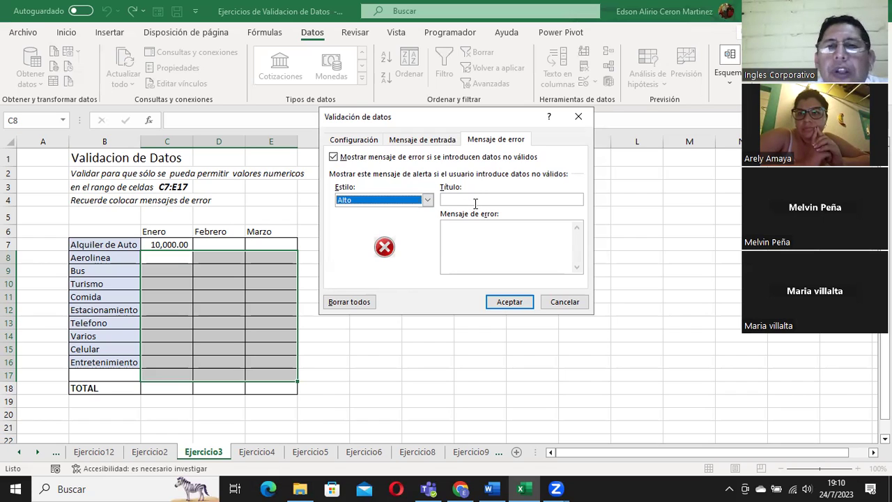
Title the error alert 'Error' with the message 'Ingrese un numero entre 1 y 10000'.
left_click(474, 200)
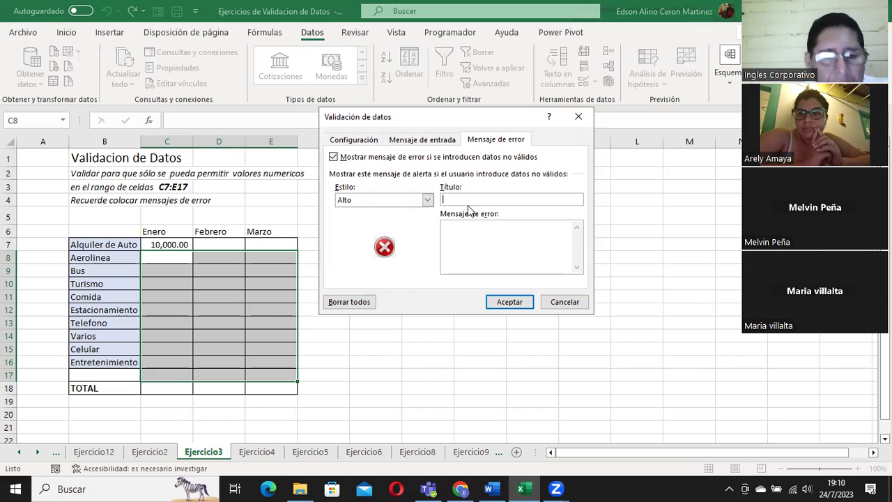
type("Error")
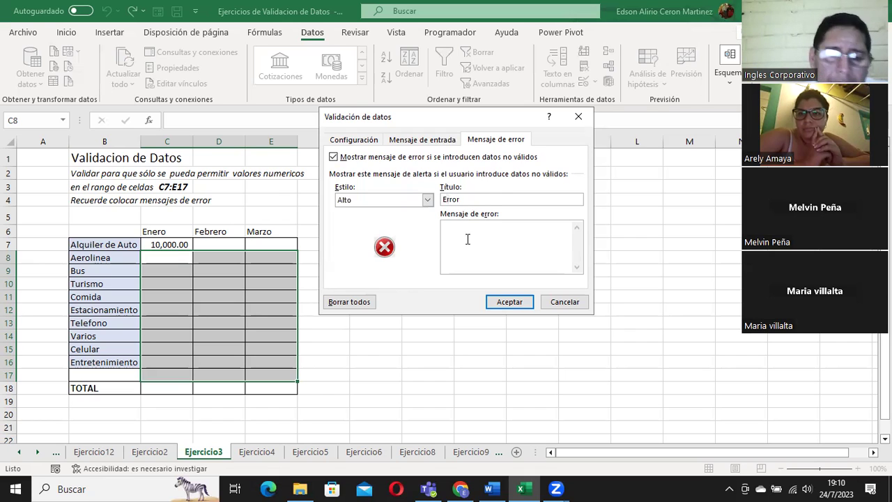
left_click(467, 239)
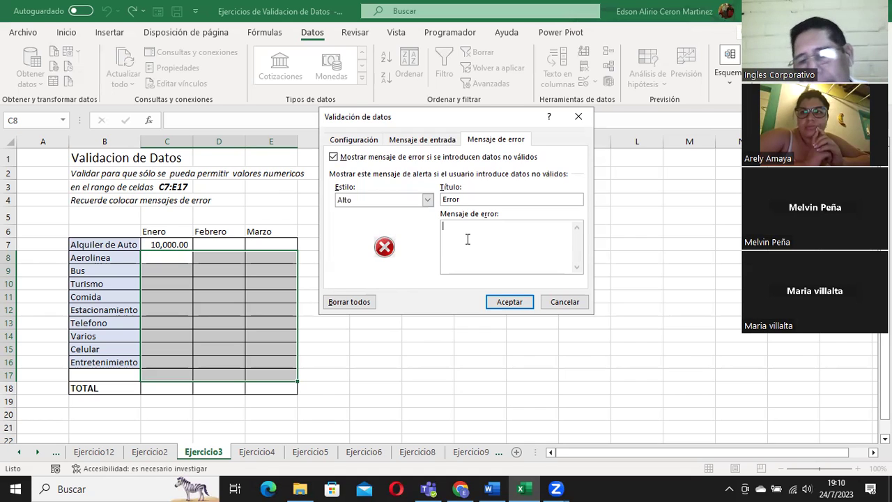
type("Ingrese")
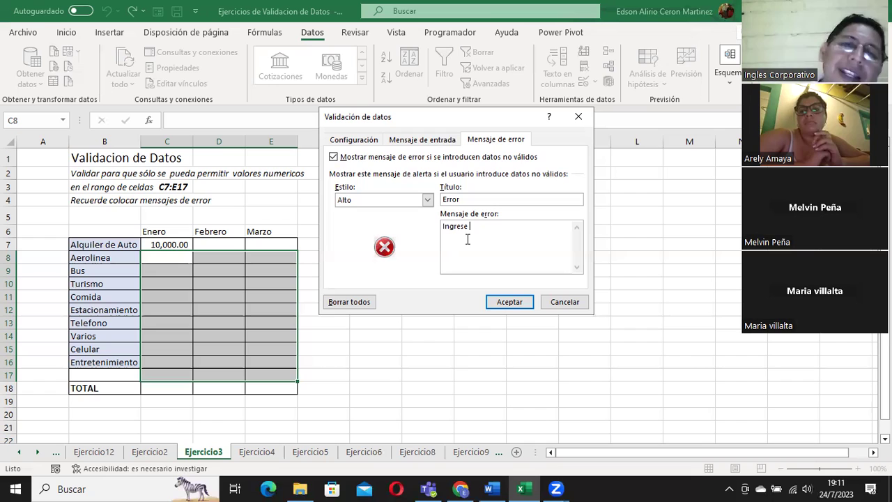
type("un numero entre ")
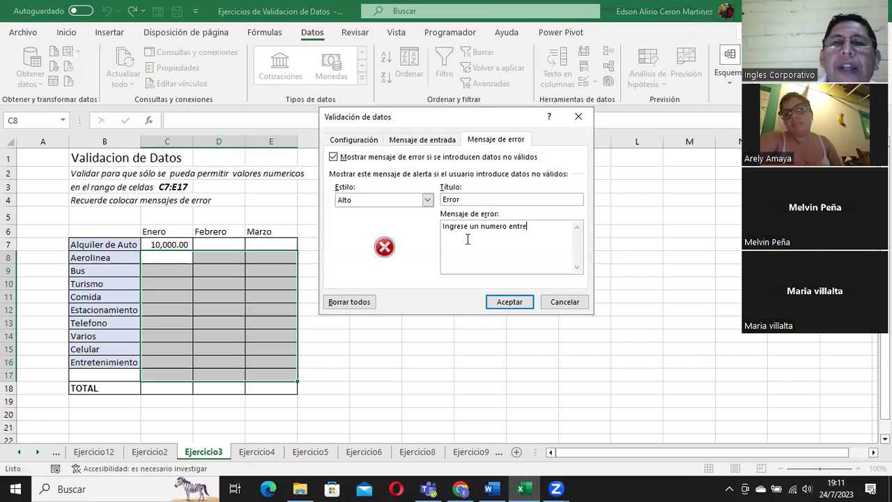
type("1 y 10000")
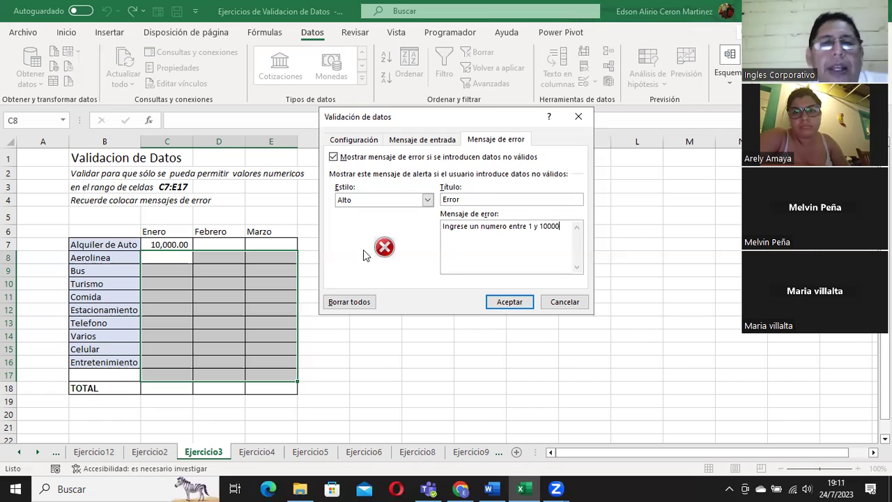
Apply the validation and check the Validacion prompt on cells C8, C7, D7 and E7.
left_click(514, 302)
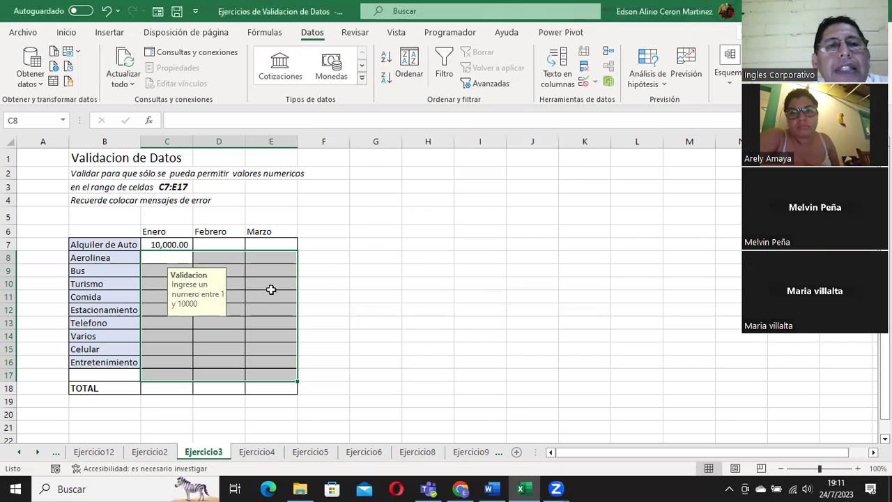
left_click(371, 274)
left_click(174, 244)
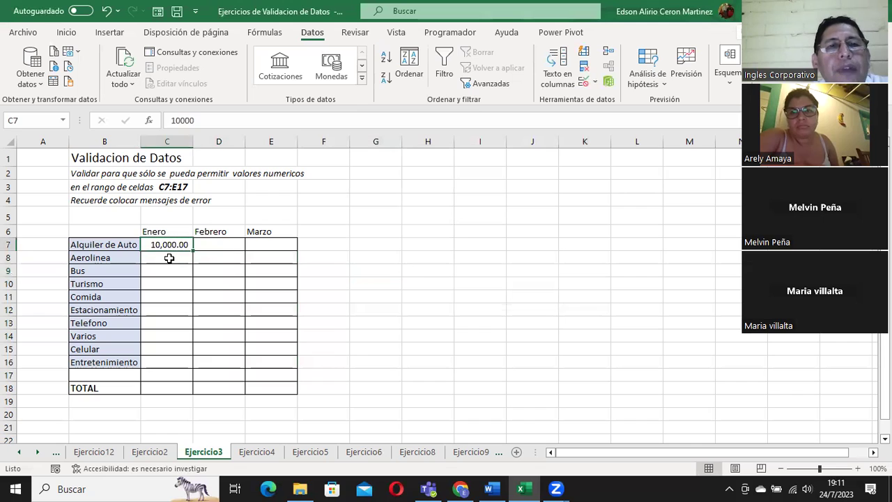
left_click(169, 257)
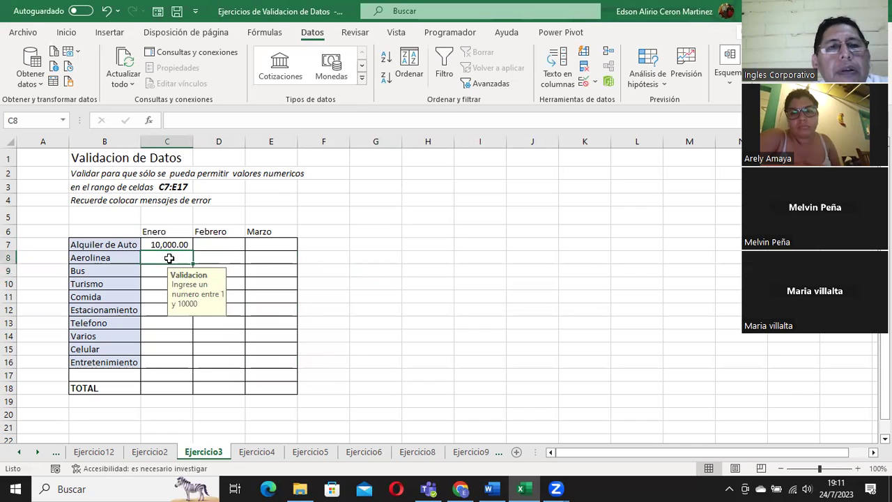
left_click(168, 246)
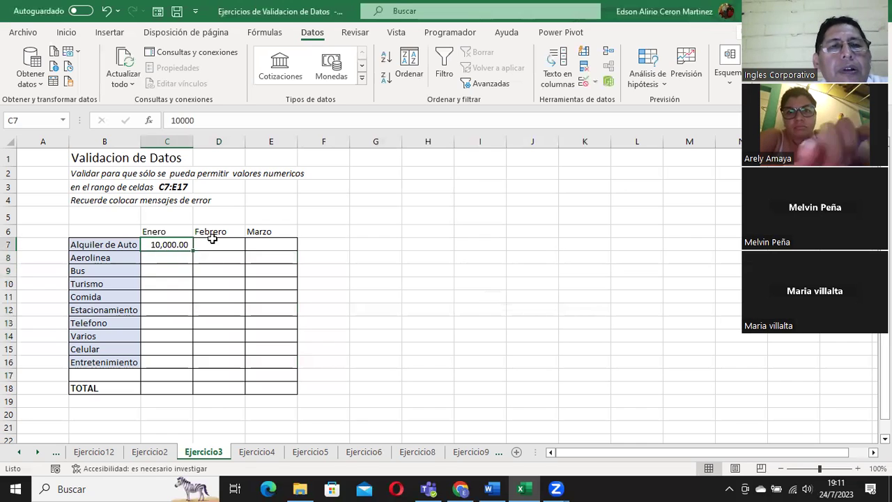
left_click(213, 241)
left_click(280, 243)
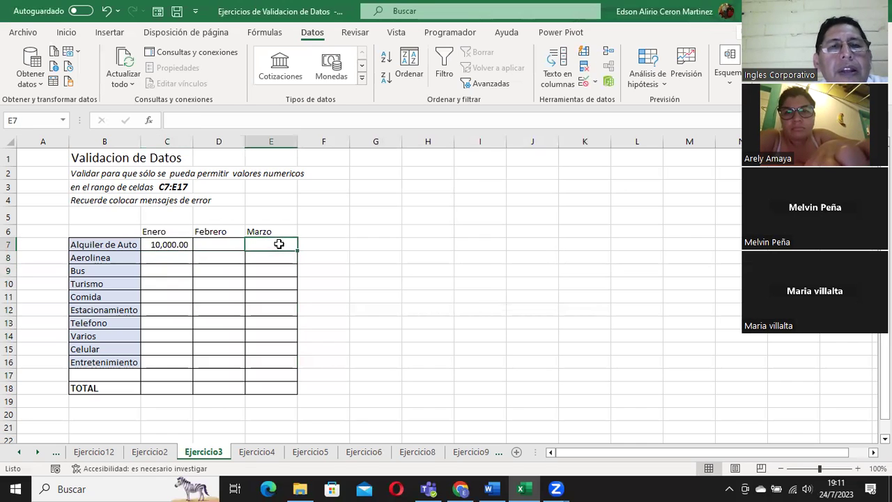
left_click(172, 245)
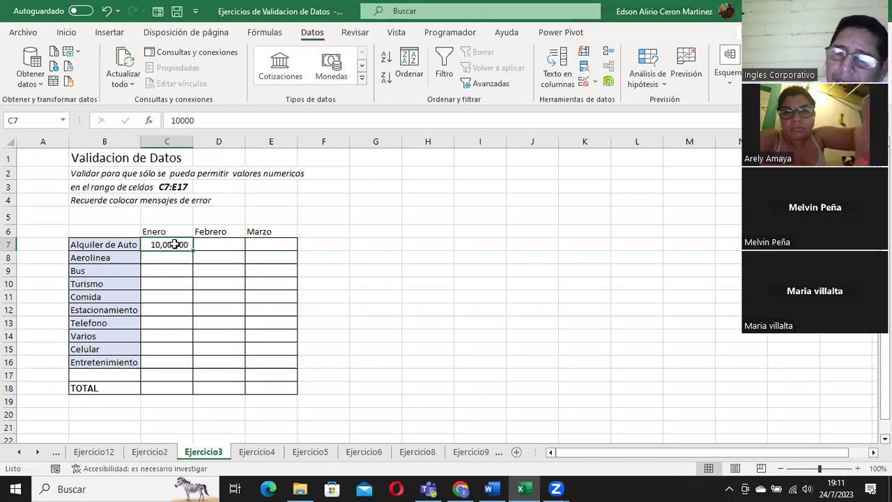
type("11")
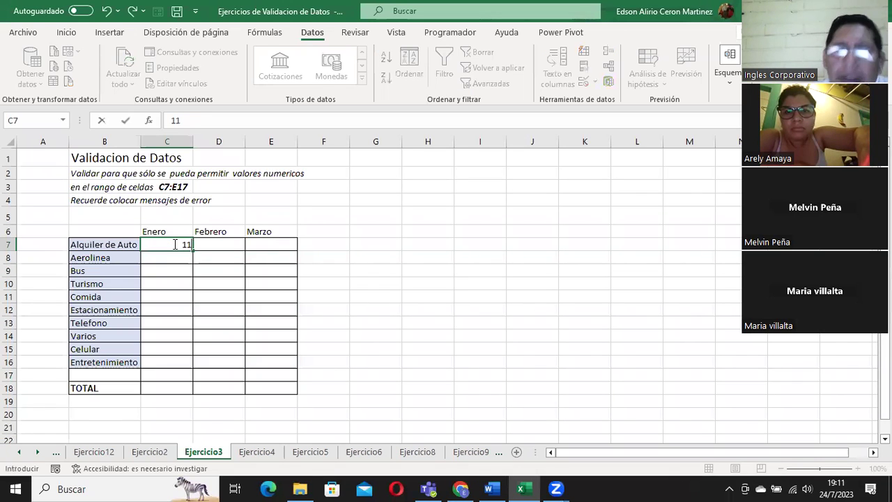
type("000")
key("Return")
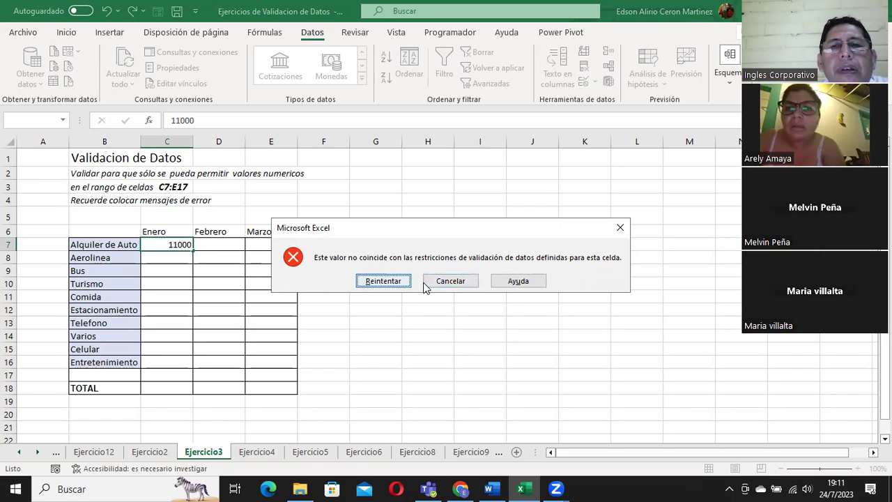
left_click(451, 282)
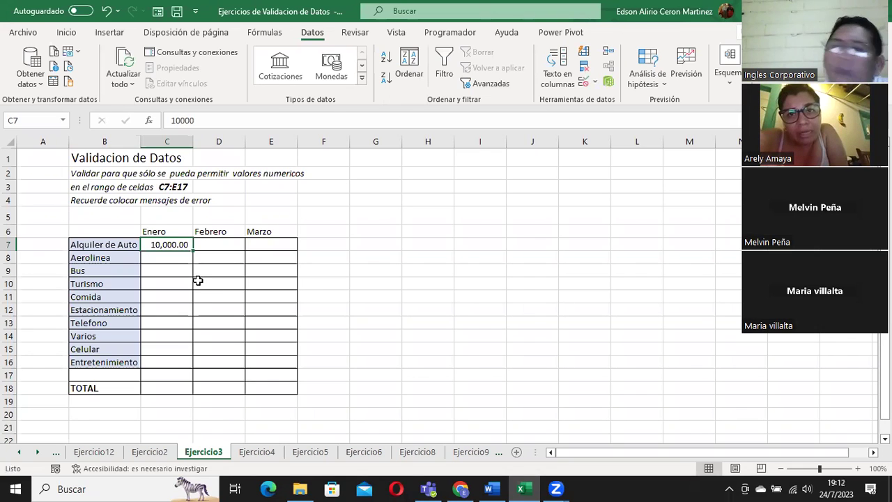
Clear the mixed validation rules from C7:E18 via Validación de datos and confirm.
mouse_move(171, 244)
left_mouse_down()
mouse_move(275, 338)
mouse_move(269, 386)
left_mouse_up()
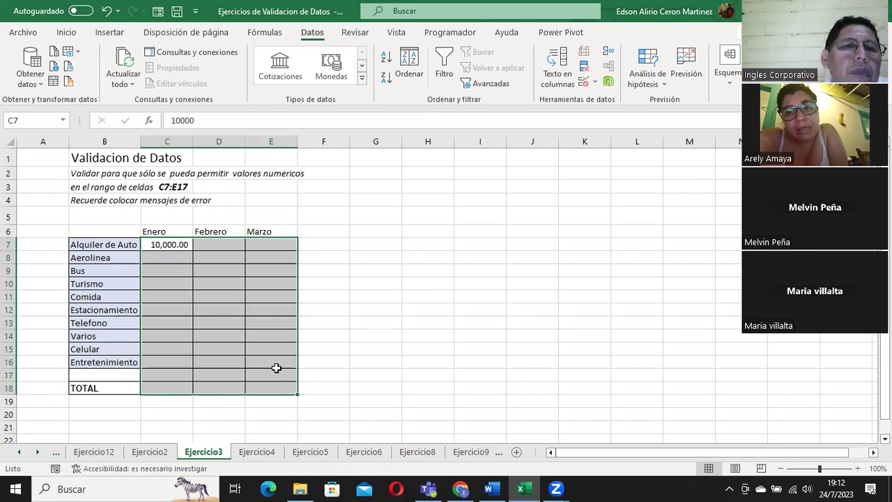
left_click(594, 82)
left_click(617, 98)
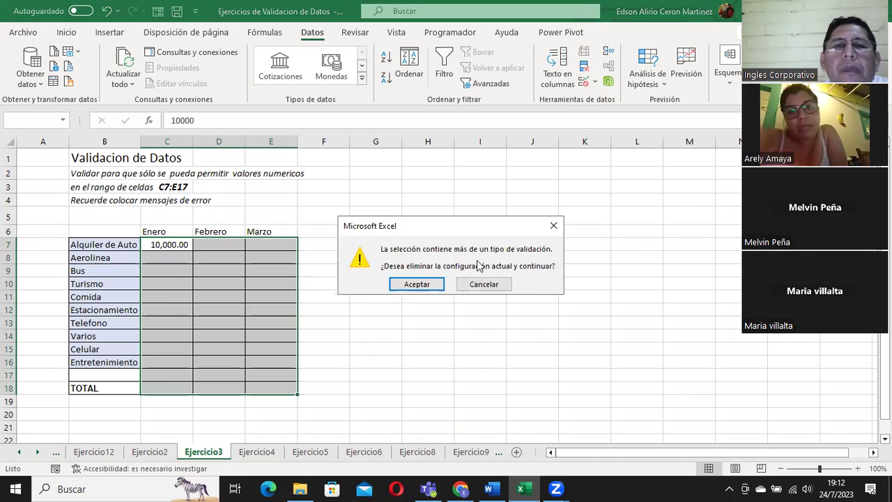
left_click(418, 285)
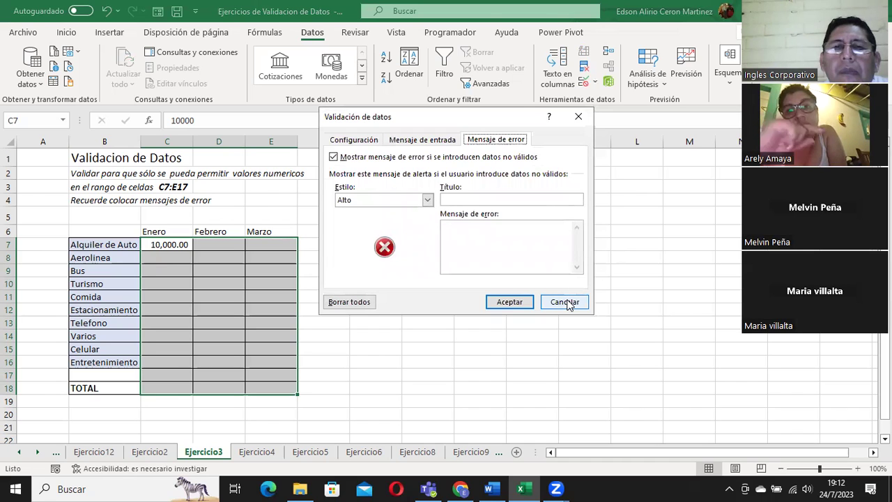
left_click(510, 302)
left_click(171, 250)
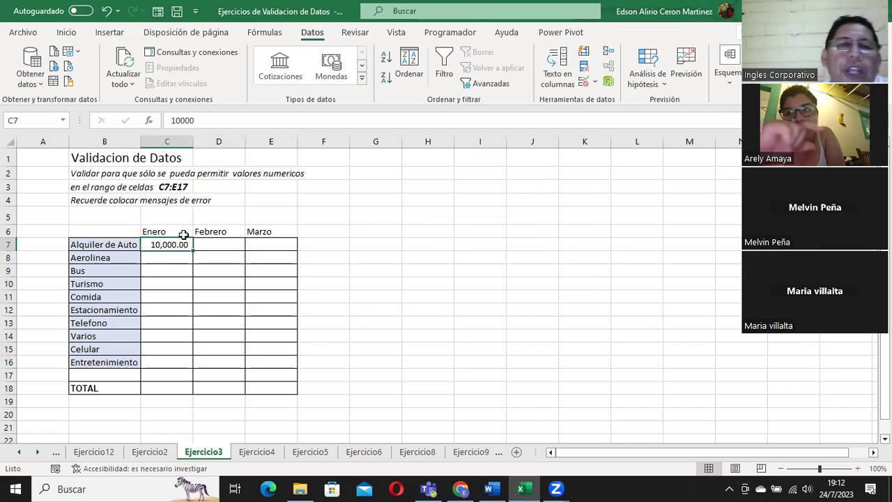
mouse_move(187, 244)
left_mouse_down()
mouse_move(259, 253)
mouse_move(259, 387)
left_mouse_up()
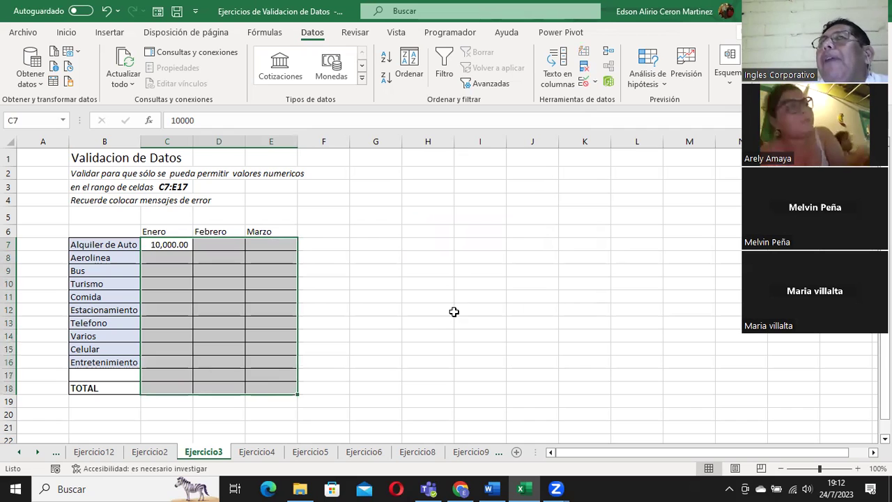
left_click(195, 282)
left_click(174, 248)
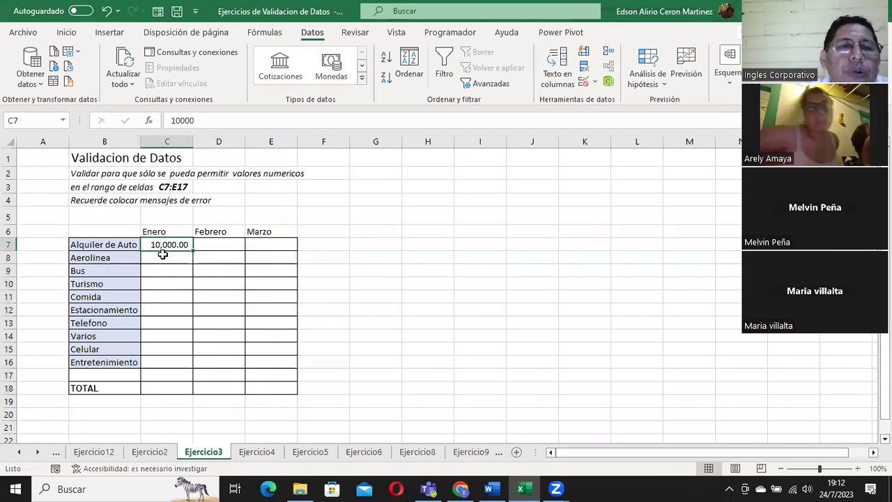
left_click(162, 258)
left_click(160, 272)
left_click(160, 288)
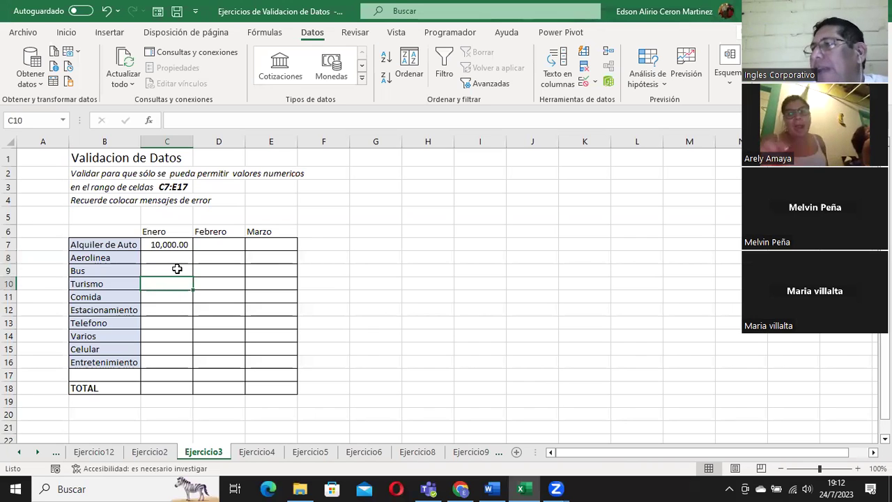
left_click(167, 242)
mouse_move(167, 242)
left_mouse_down()
mouse_move(262, 338)
mouse_move(260, 371)
left_mouse_up()
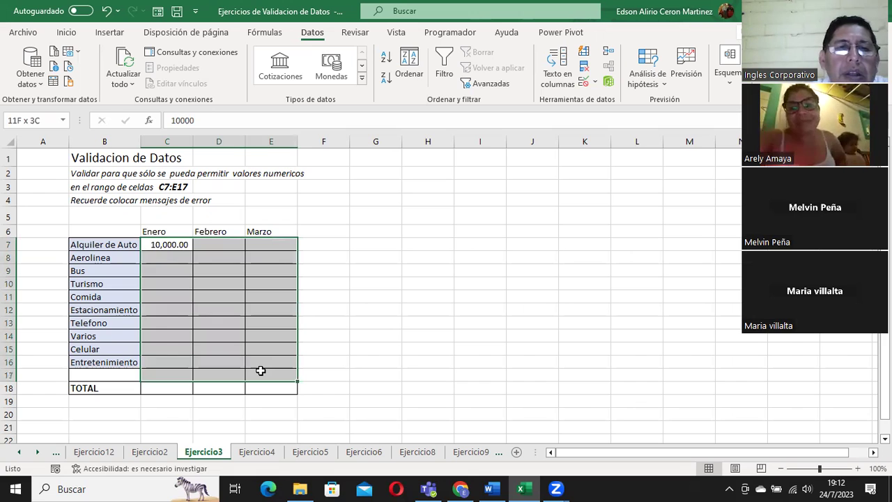
left_click(172, 244)
left_click(208, 246)
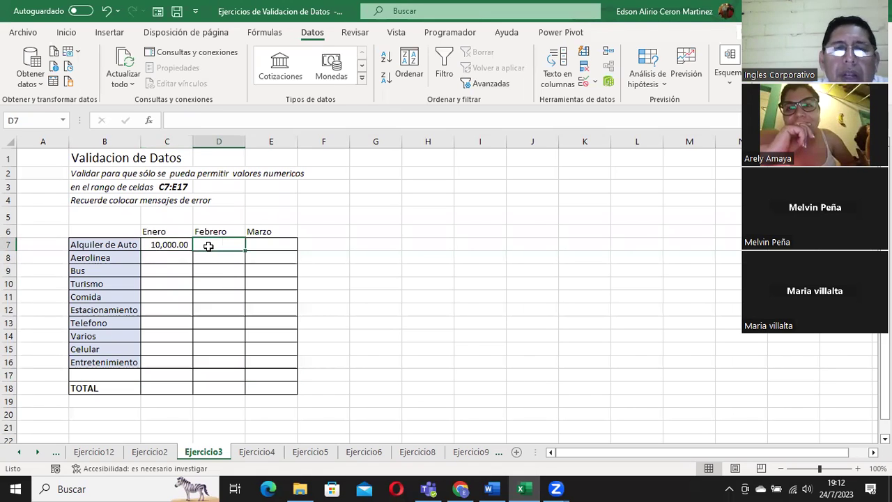
left_click(183, 245)
left_click_drag(200, 251, 269, 347)
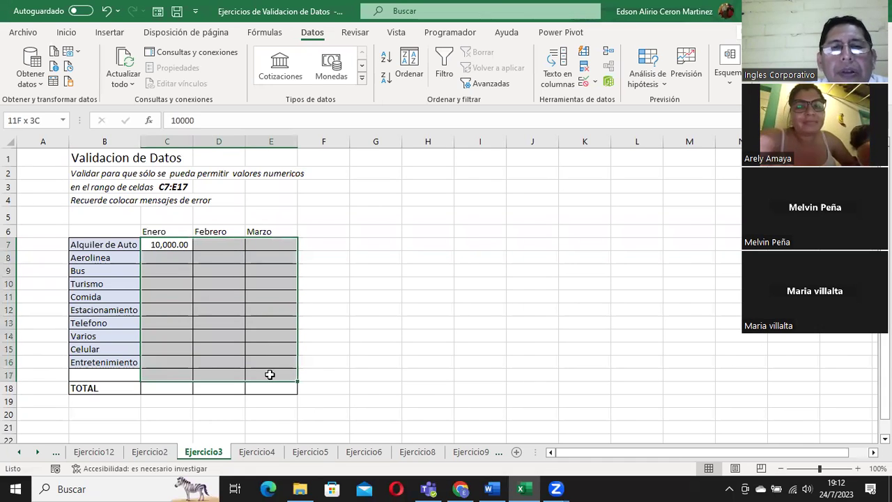
left_click_drag(270, 347, 271, 375)
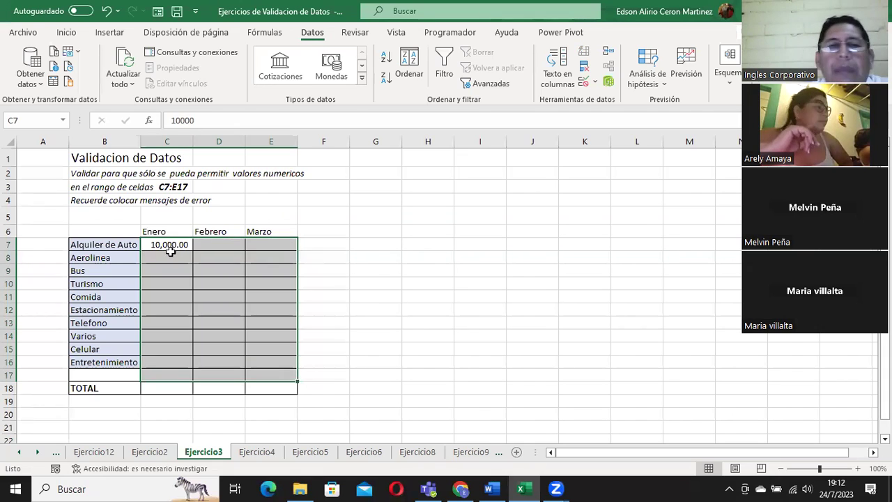
left_click_drag(167, 246, 269, 373)
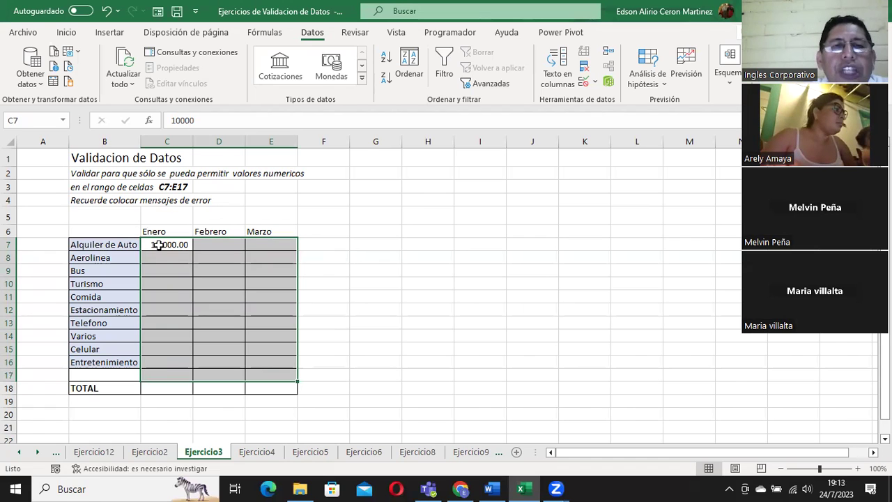
left_click(595, 82)
left_click(597, 99)
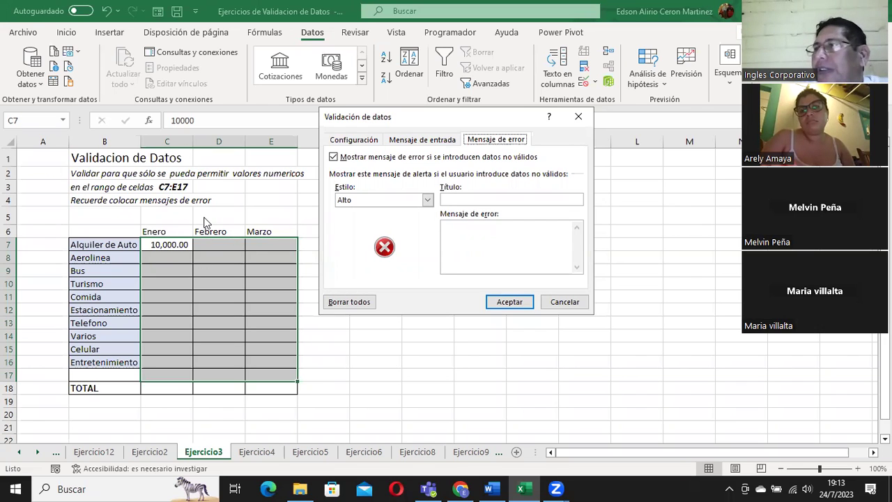
left_click(521, 304)
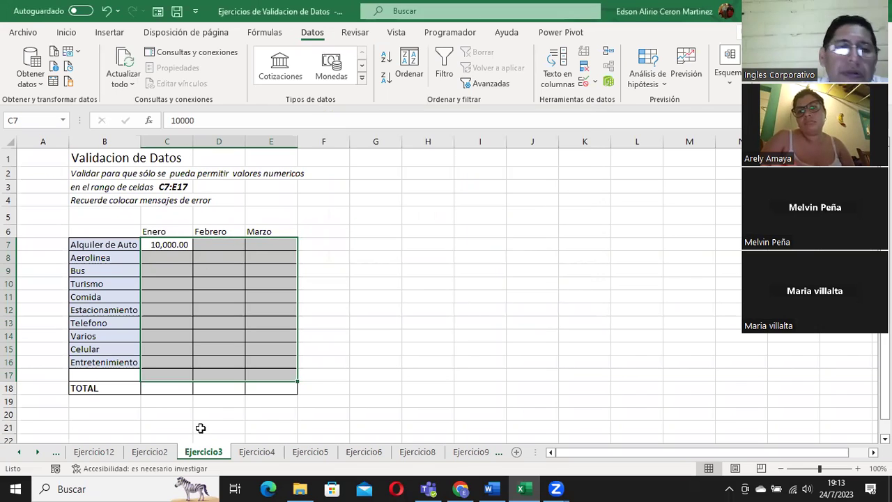
Switch to the Ejercicio7 sheet, review its instructions in G3:G22, and return to A1.
left_click(40, 454)
left_click(39, 454)
left_click(39, 454)
left_click(39, 455)
left_click(425, 453)
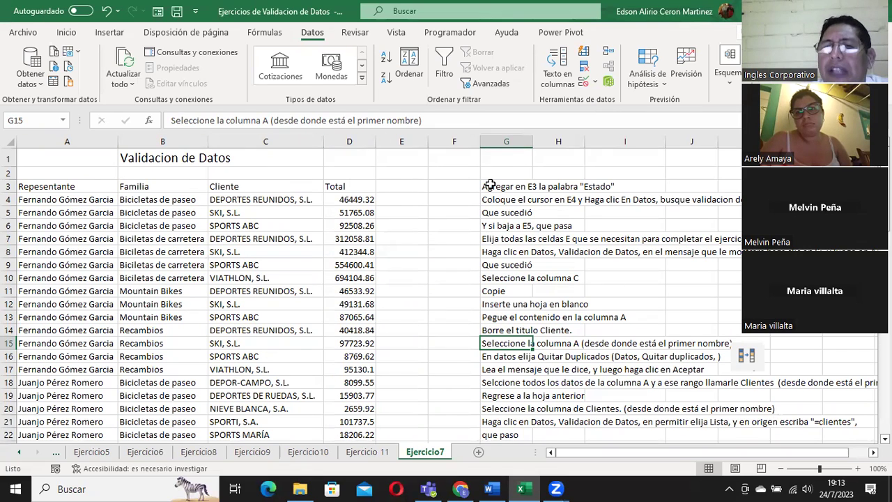
mouse_move(491, 186)
left_mouse_down()
mouse_move(526, 454)
mouse_move(507, 338)
left_mouse_up()
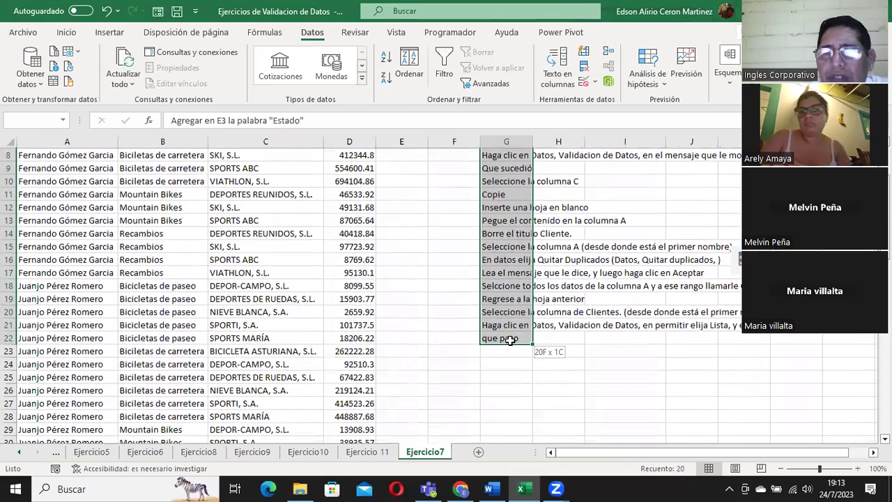
scroll(301, 274, "down", 2)
scroll(209, 237, "up", 5)
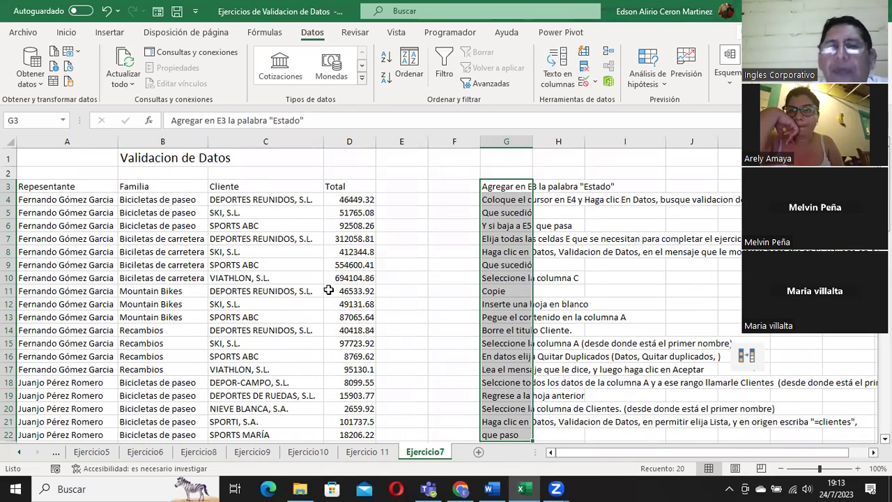
left_click(67, 158)
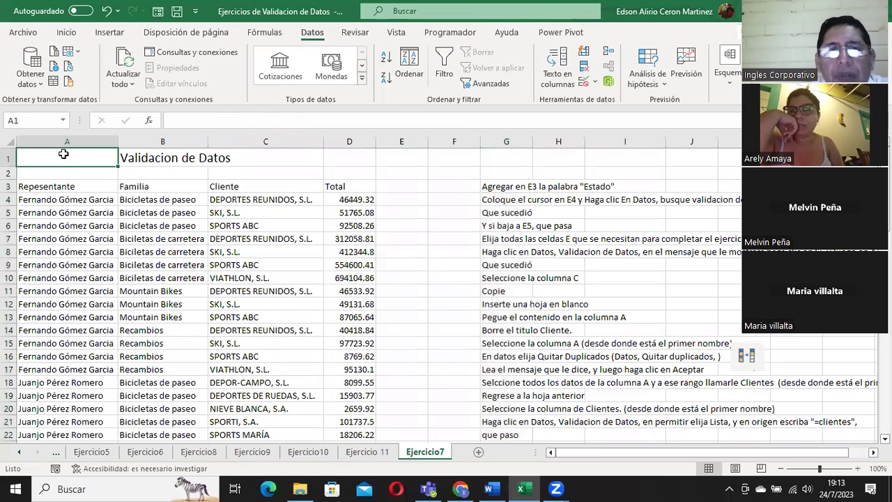
left_click(19, 452)
left_click(19, 451)
left_click(19, 452)
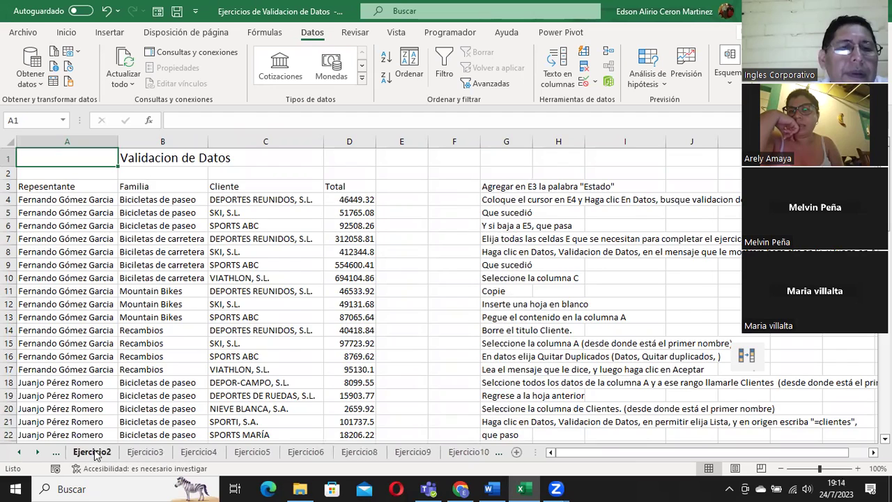
On Ejercicio3, enter 15,000 for Aerolinea in the Enero cell C8.
left_click(94, 452)
left_click(145, 451)
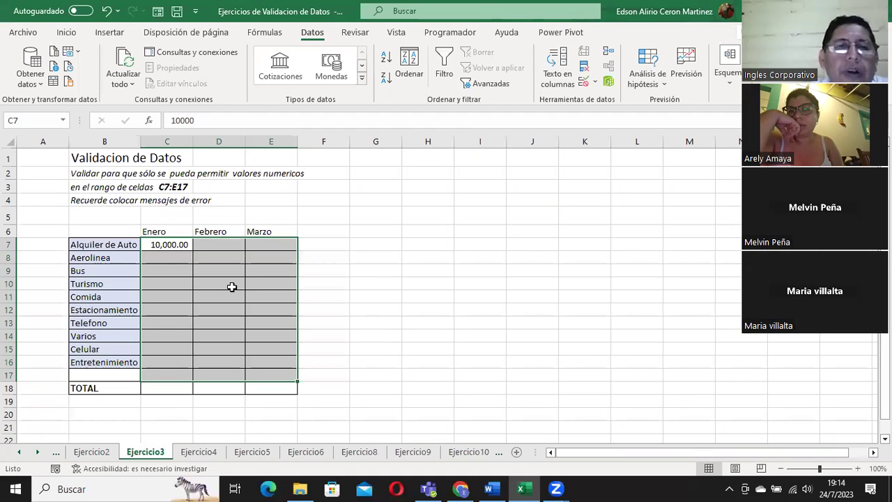
left_click(182, 257)
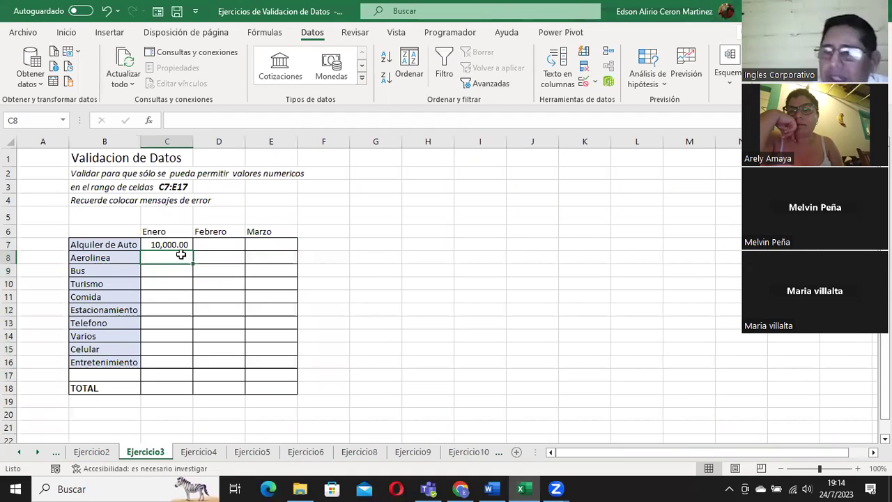
type("15000")
key("Return")
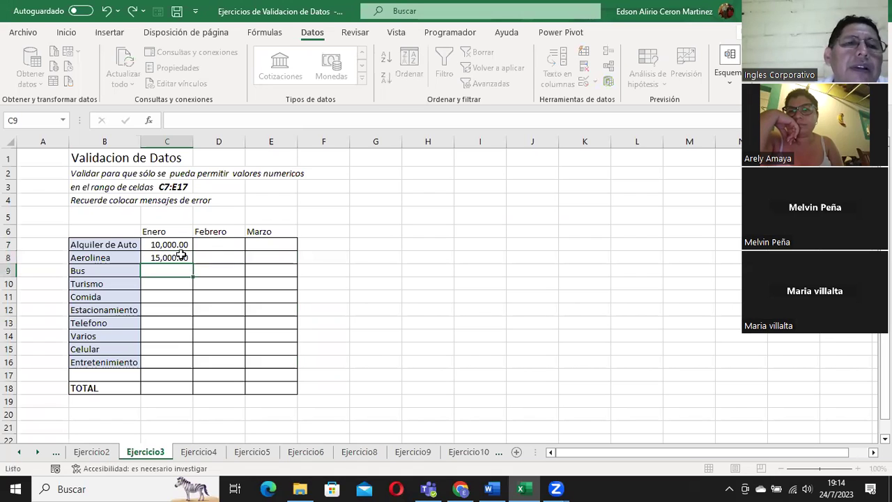
Select the expense amounts range C7:E17.
left_click_drag(168, 244, 267, 383)
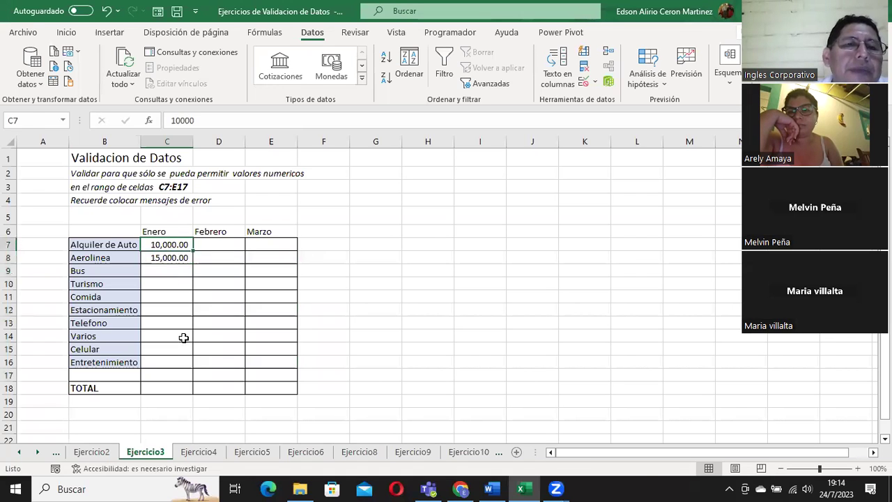
left_click(267, 384)
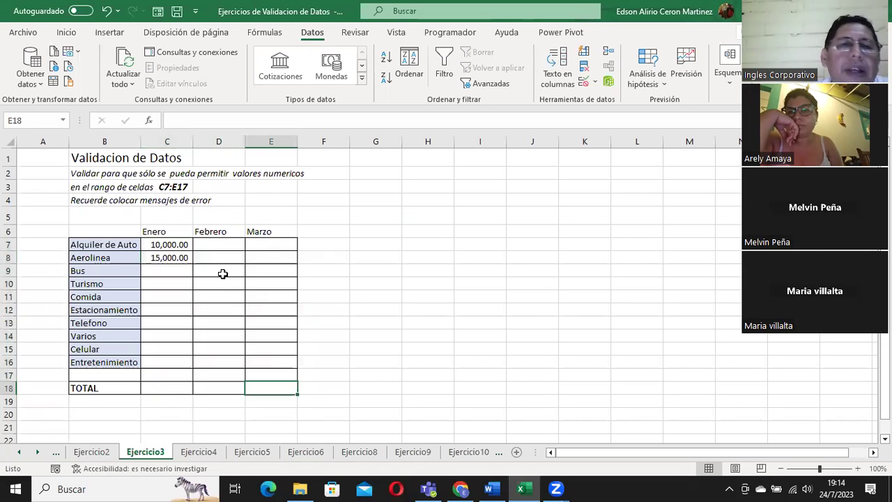
left_click_drag(175, 244, 276, 374)
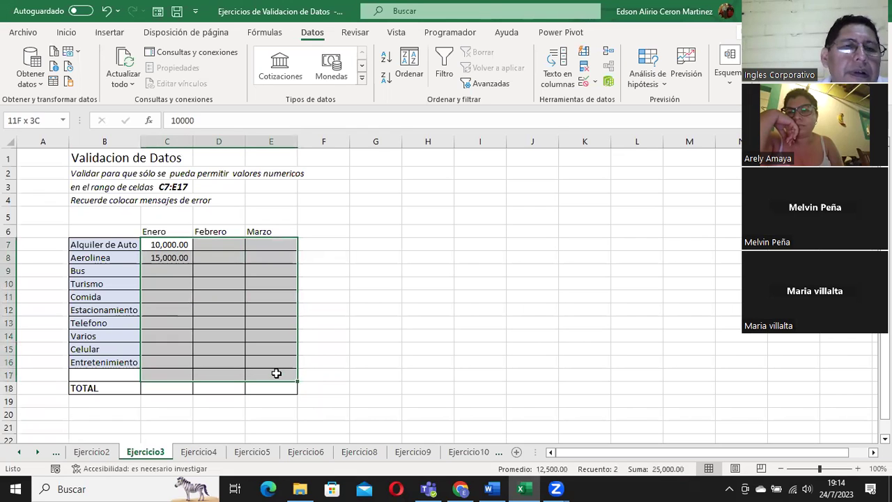
In Data Validation, restrict C7:E17 to whole numbers with a maximum of 15000.
left_click(593, 82)
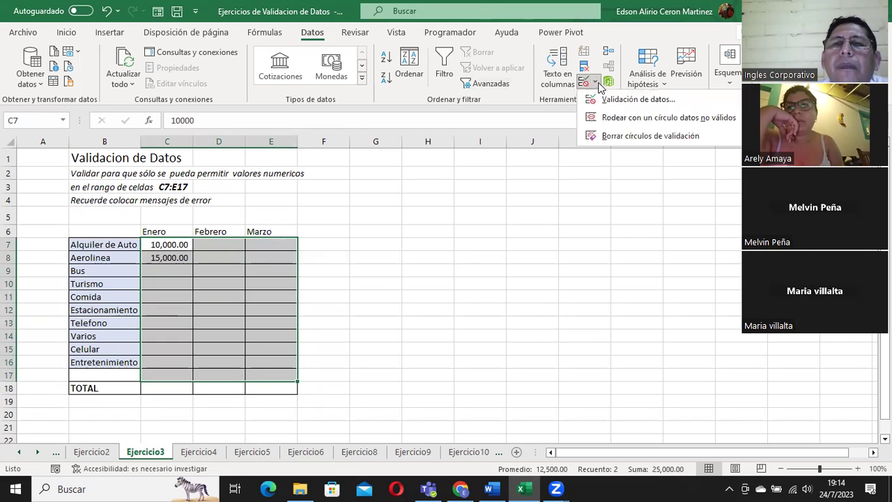
left_click(604, 101)
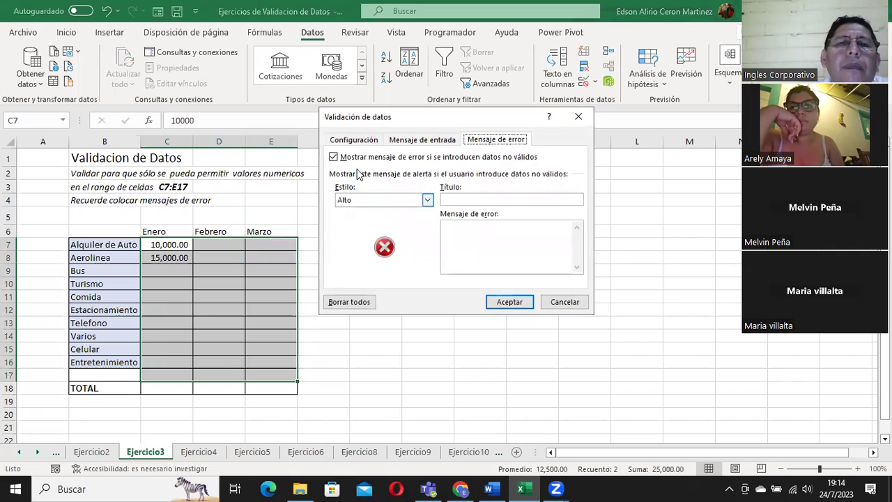
left_click(352, 139)
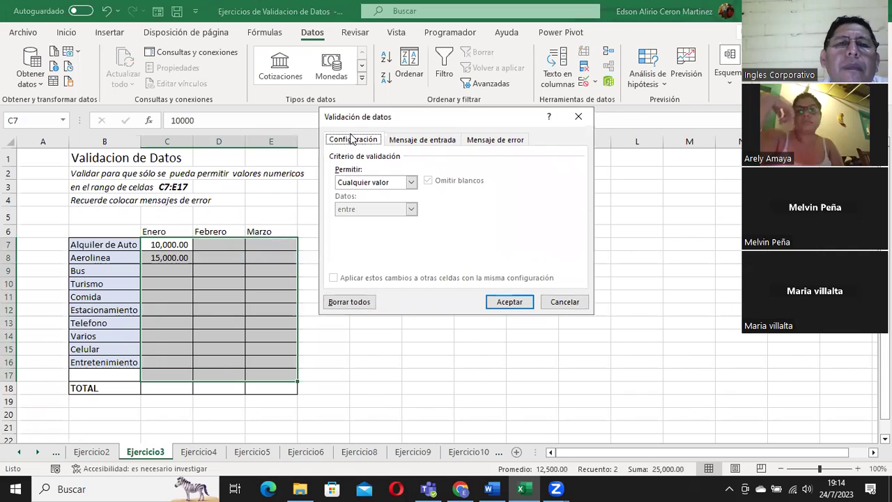
left_click(411, 181)
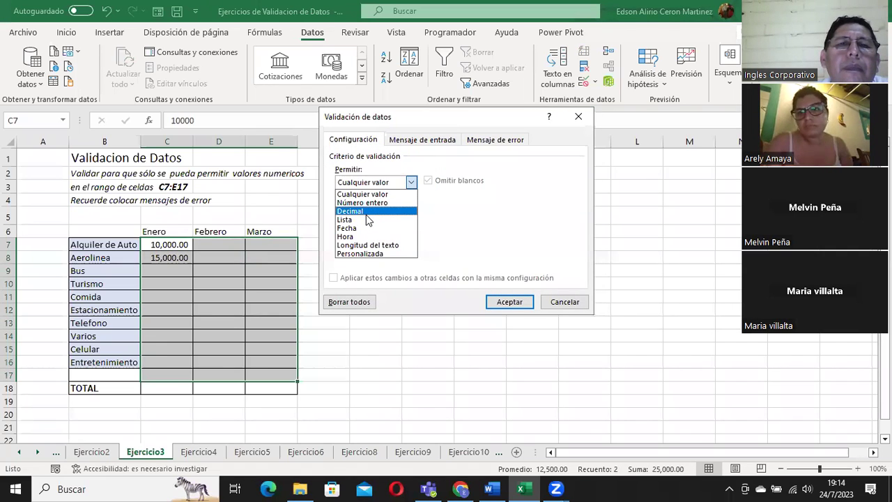
left_click(364, 203)
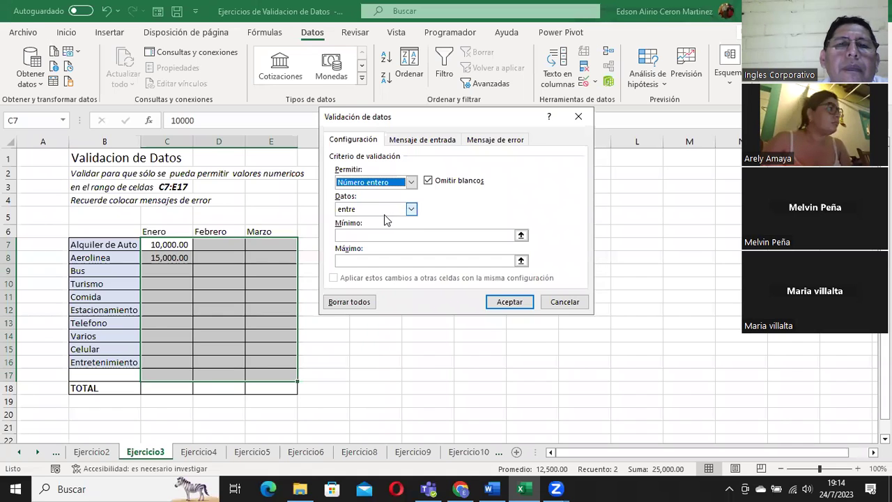
left_click(363, 235)
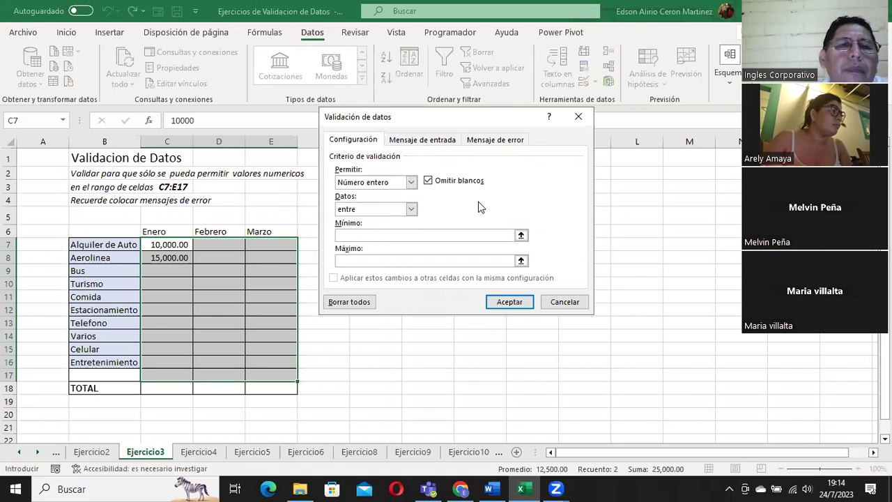
type("1")
left_click(363, 261)
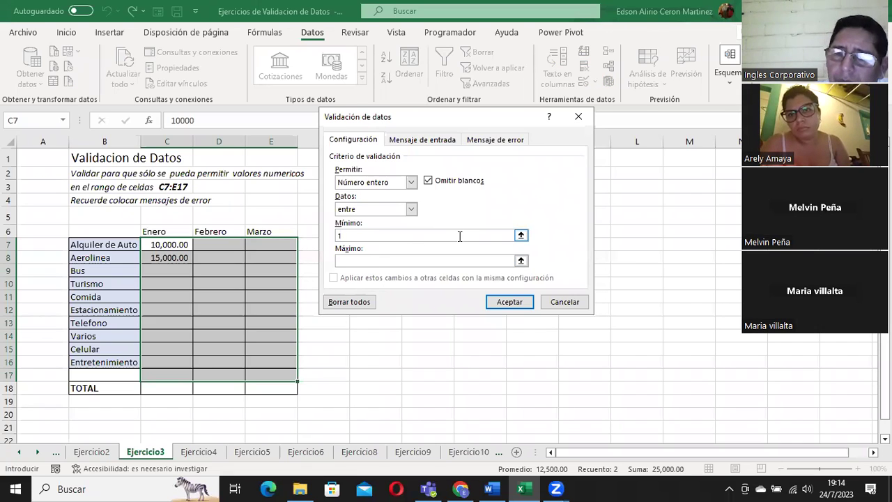
type("15000")
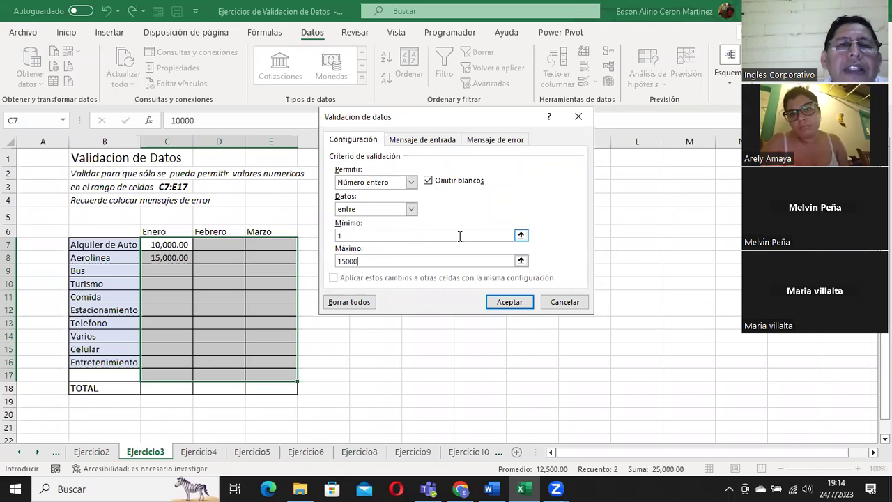
Add an input message titled 'Entrada' reading 'Ingrese un numero entre 1 y 15000'.
left_click(420, 140)
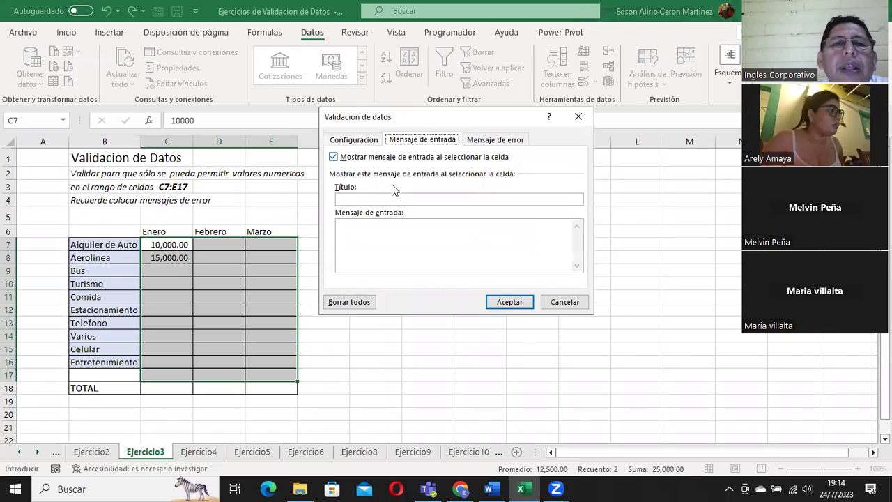
left_click(363, 199)
type("Entrada")
left_click(357, 240)
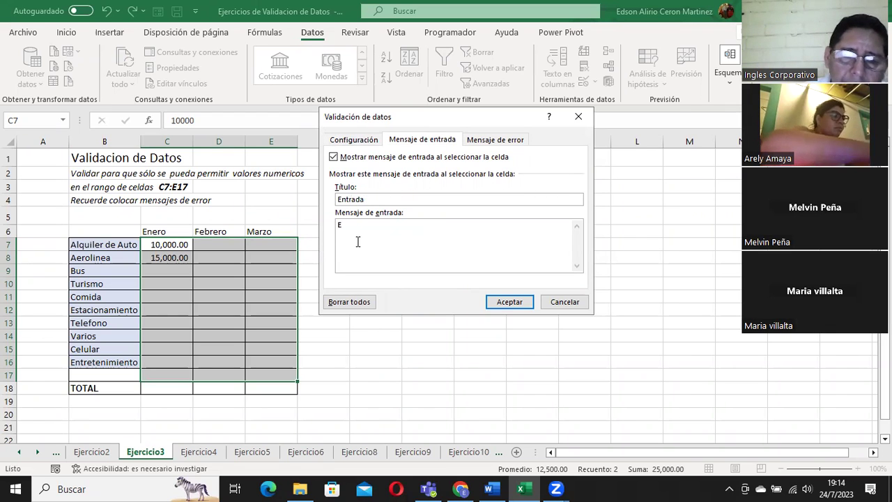
type("In")
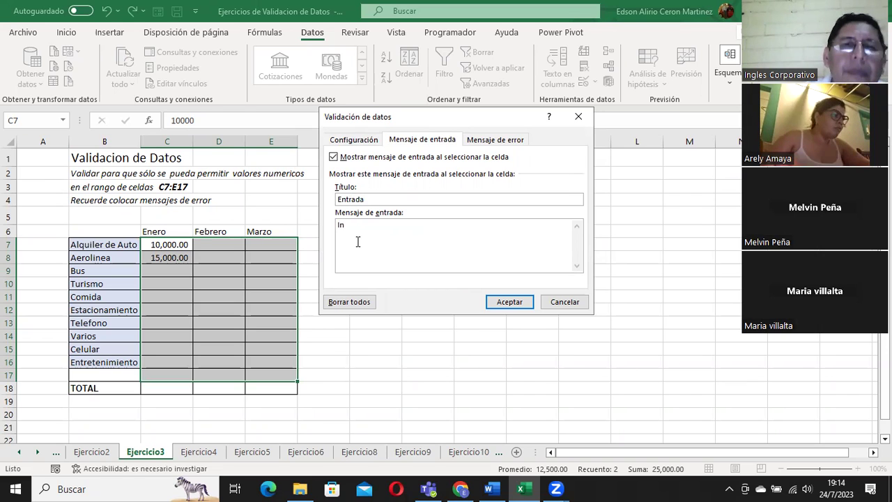
type("Ing")
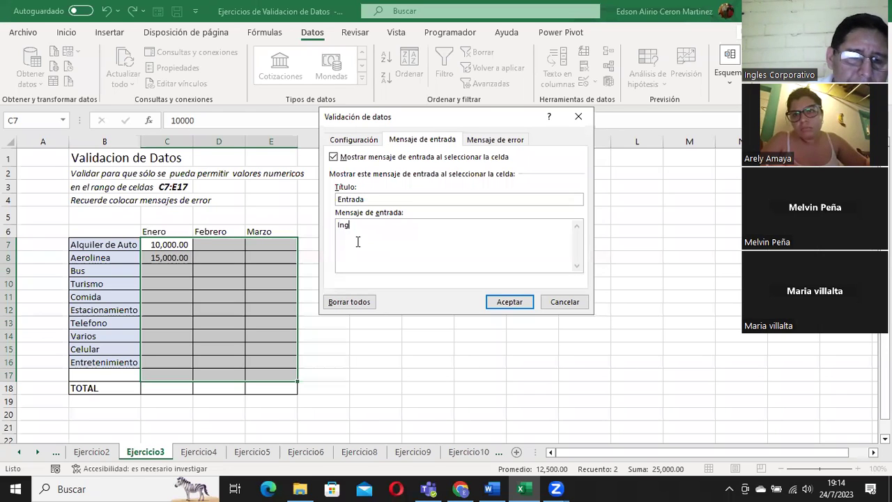
type("rese ")
type("un numero entre 1 y 15")
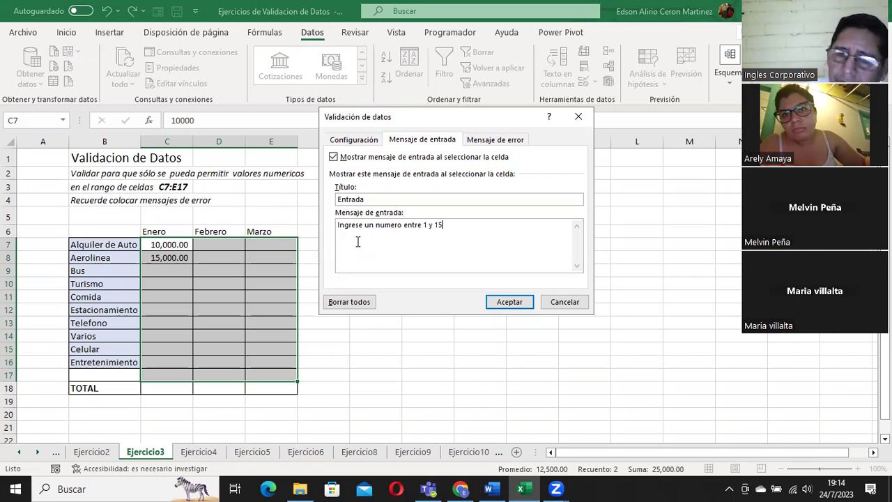
type("000")
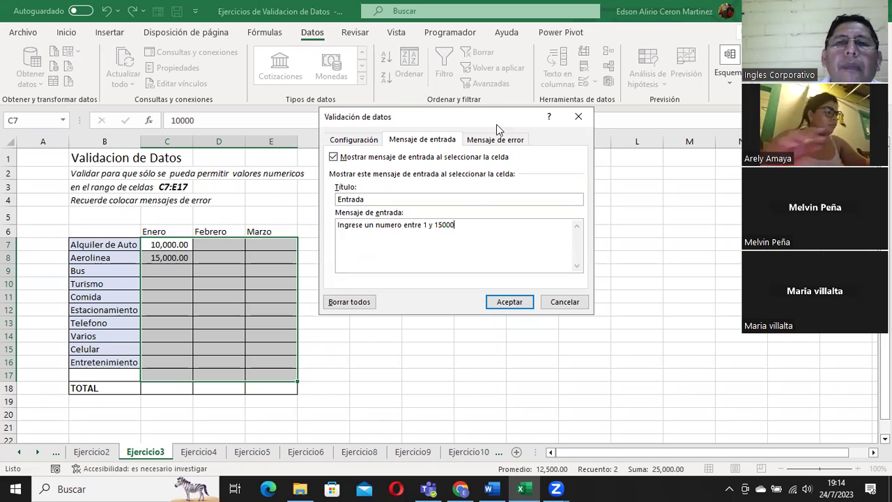
left_click(495, 139)
Set the error alert to Información style, titled 'Error', with message 'Ingrese un numero entre 1 y 15000'.
left_click(427, 200)
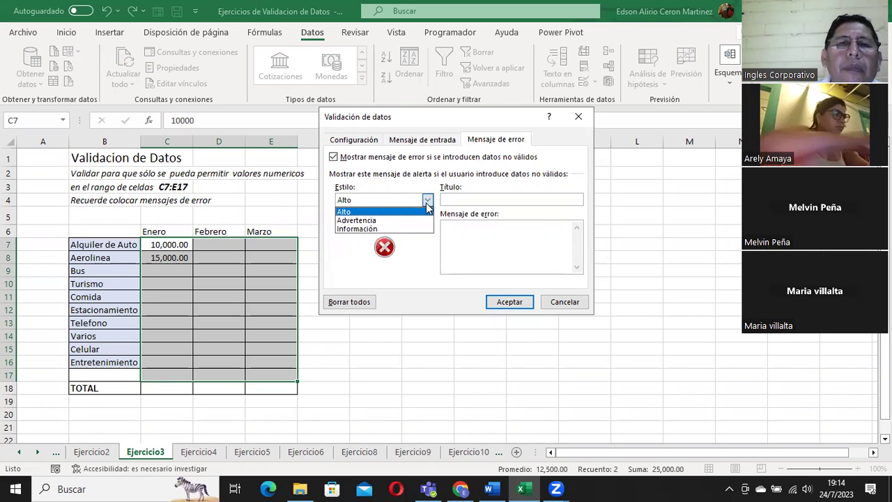
left_click(390, 229)
key("Tab")
type("ro")
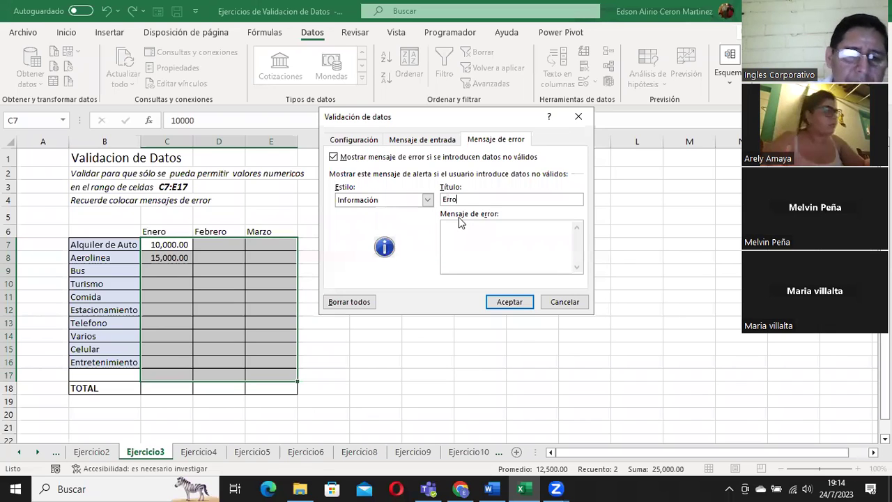
left_click(462, 234)
type("Ingrese un n")
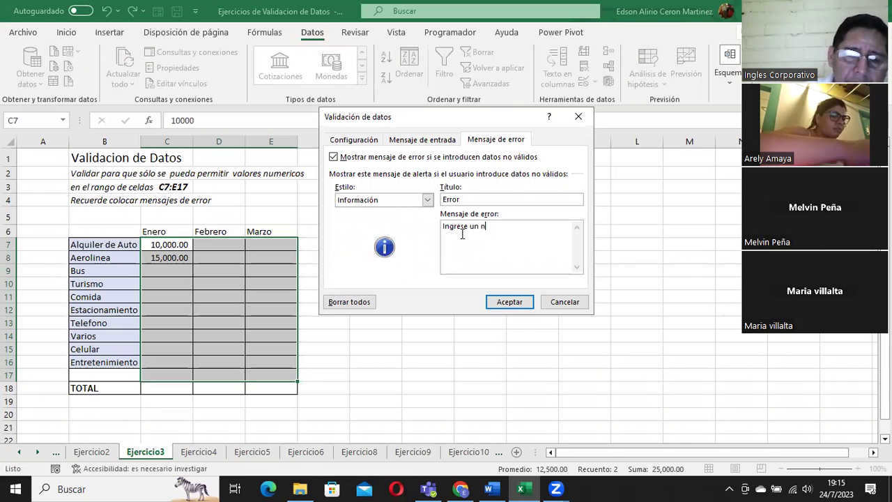
type("umero ent")
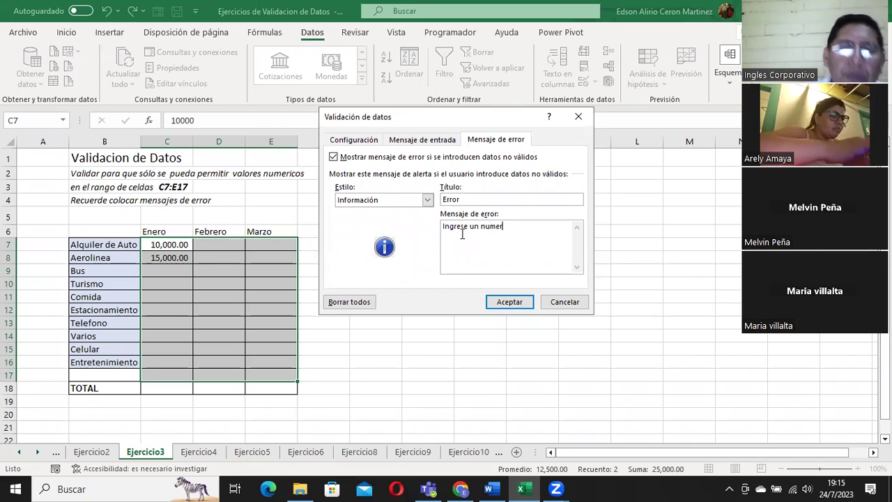
type("r")
type("entr")
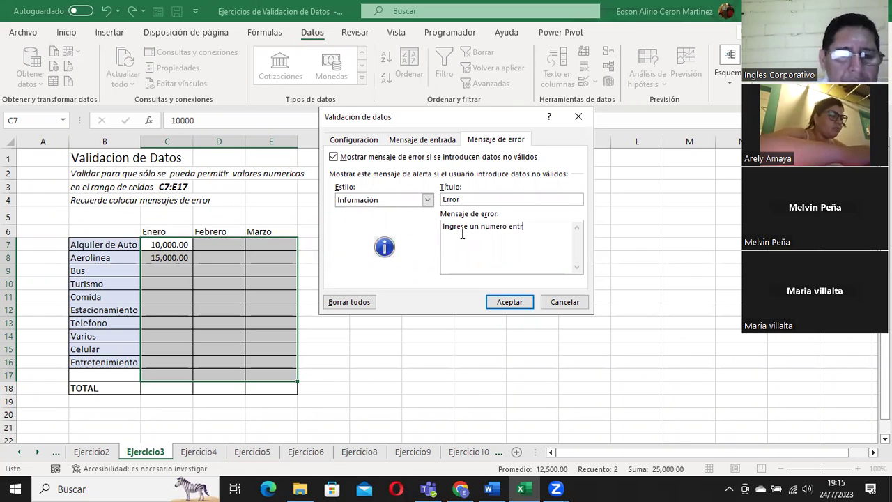
type(" 1 y 15000")
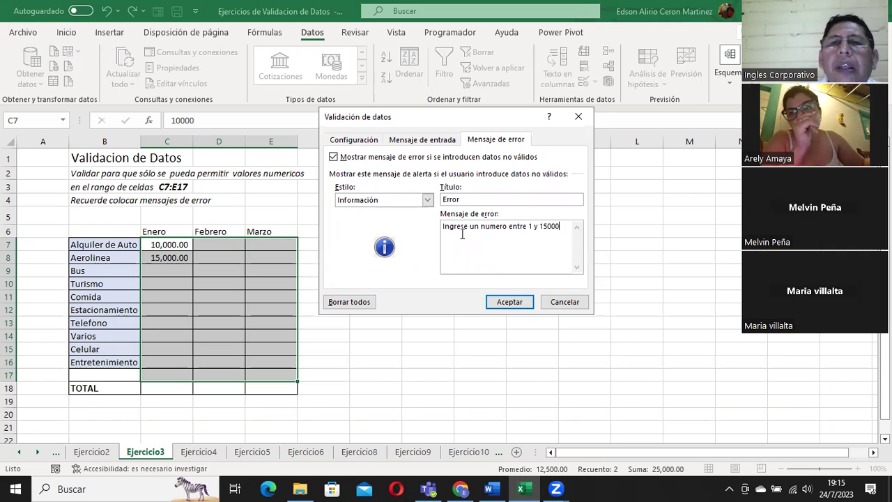
Apply the validation and check the Entrada prompt on cells C7 through E8.
left_click(509, 302)
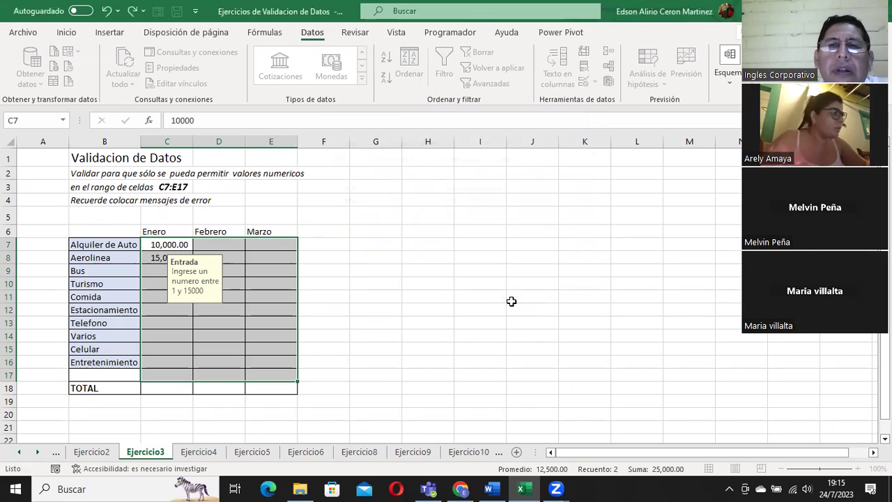
left_click(215, 243)
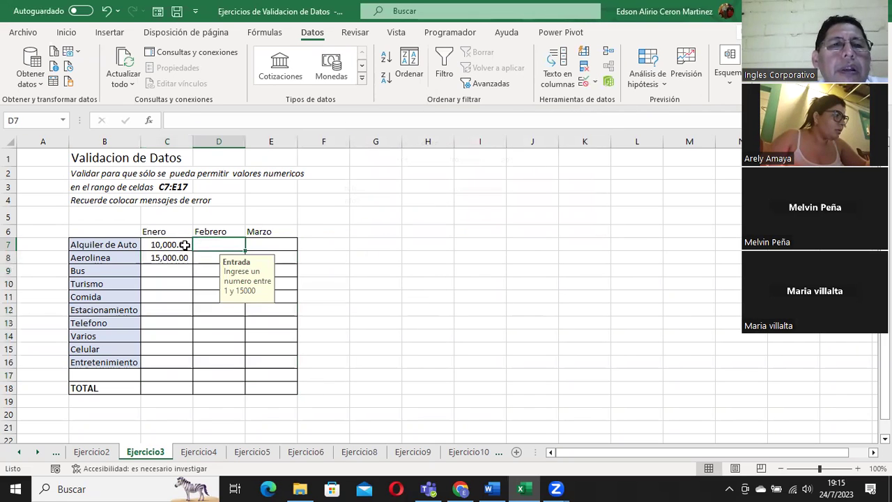
left_click(184, 244)
left_click(232, 246)
left_click(270, 247)
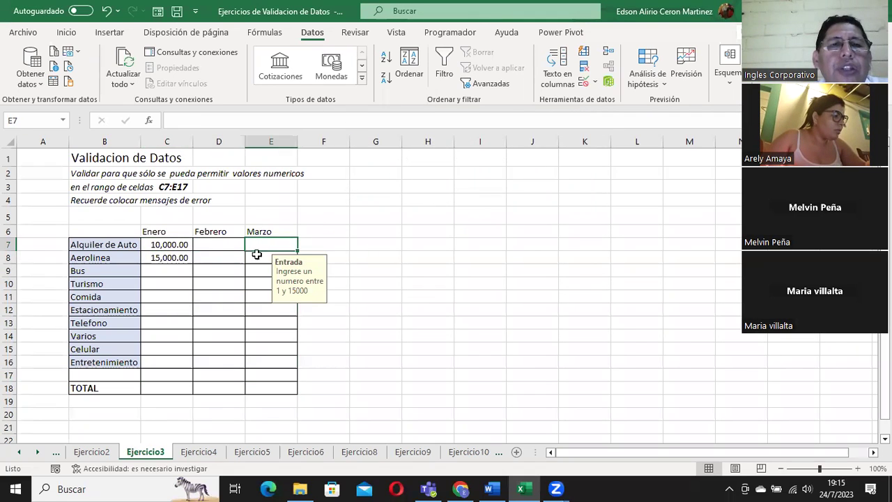
left_click(177, 257)
left_click(237, 258)
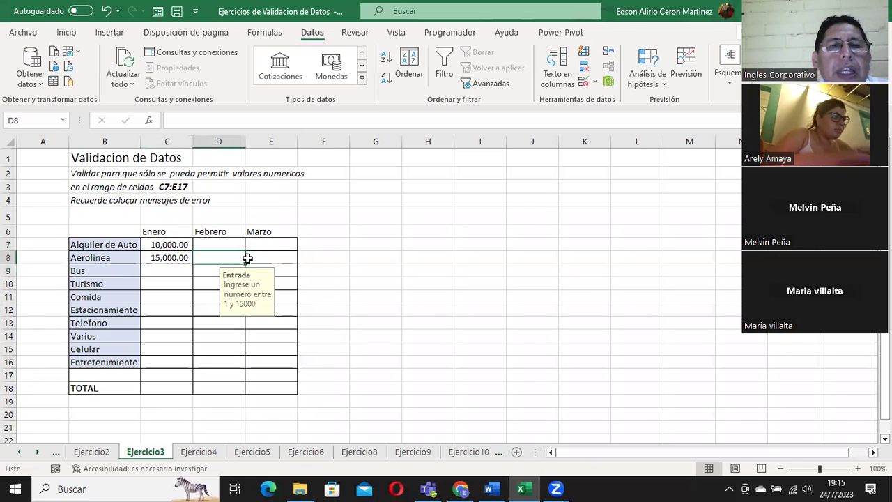
left_click(259, 259)
Enter the out-of-range value 20000 in D8 to trigger the error alert.
left_click(231, 258)
type("20000")
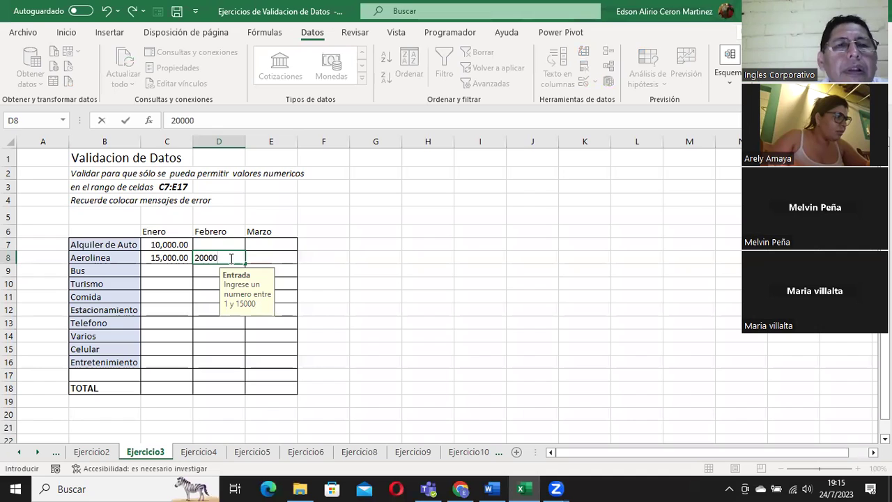
key("Return")
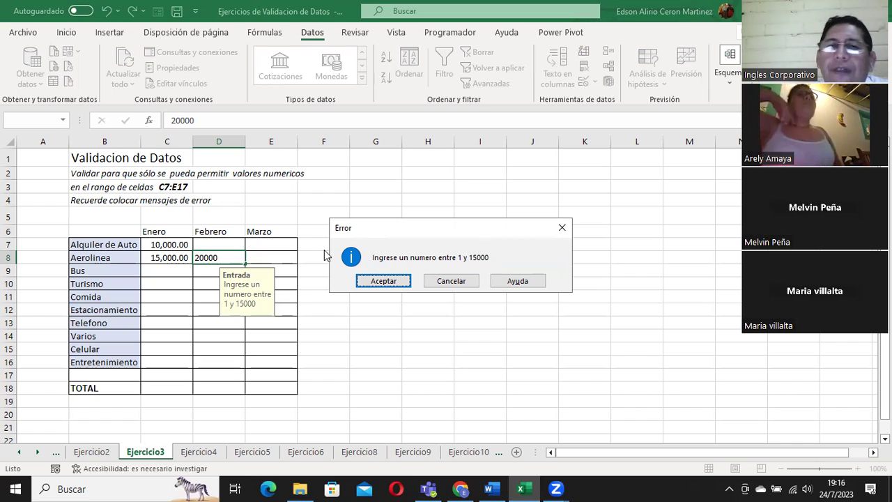
Cancel the rejected entry and add an AutoSum total for Enero in C18.
left_click(453, 288)
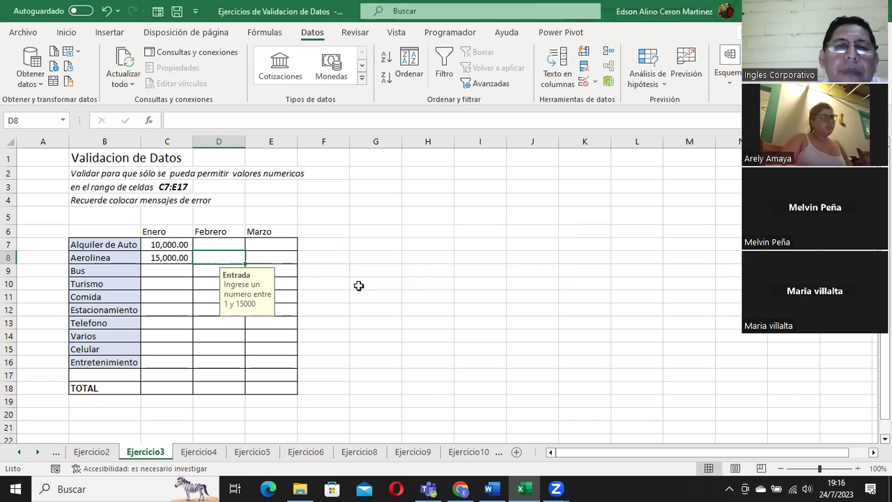
left_click(163, 390)
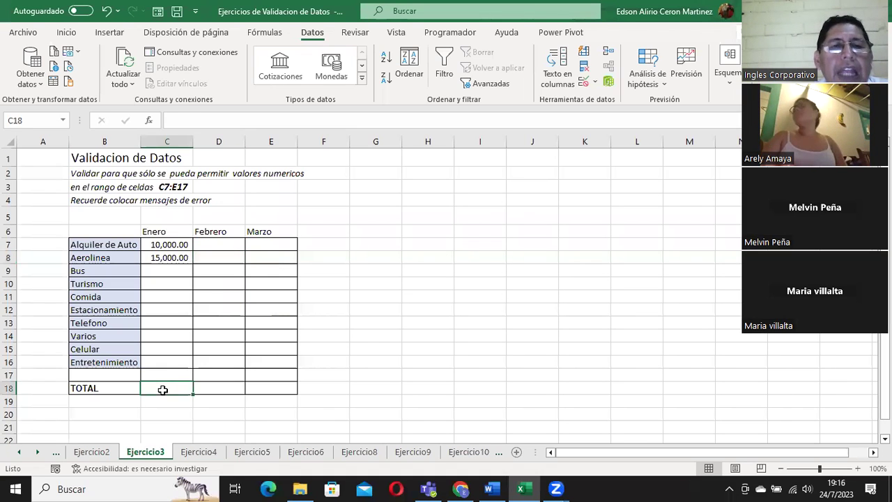
left_click(73, 32)
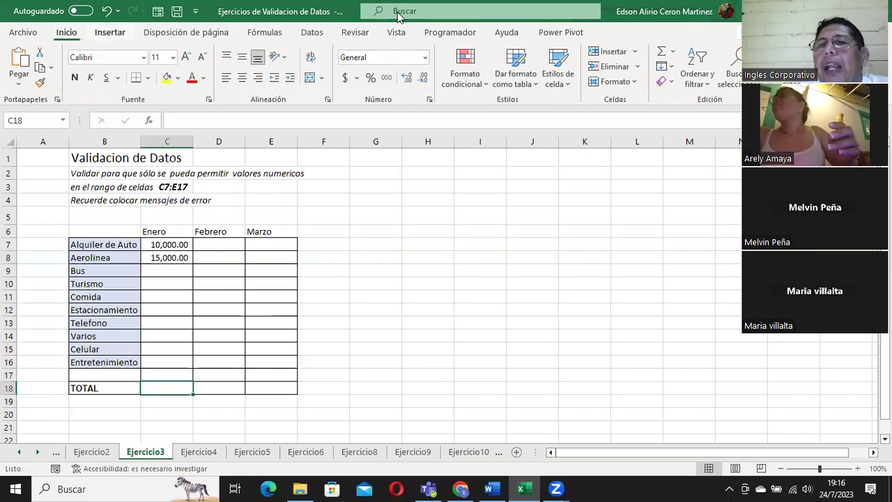
left_click(662, 54)
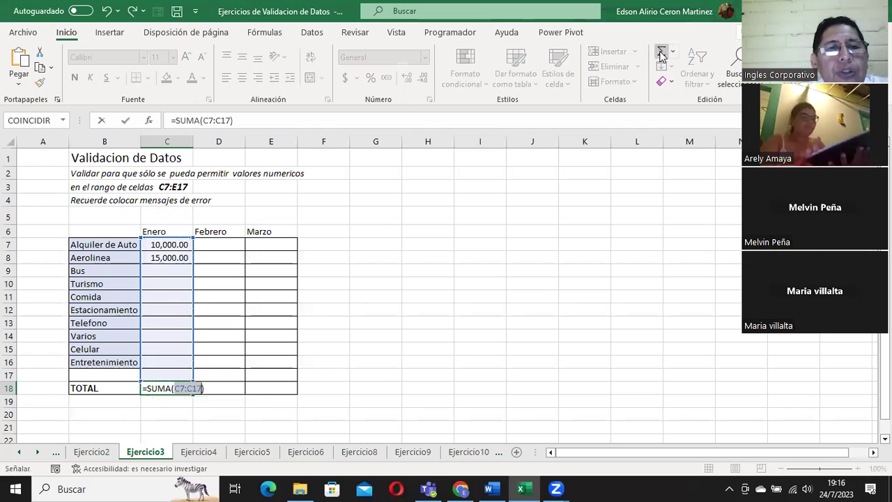
key("Return")
Total the Febrero column in D18 with a SUM over D7:D16.
left_click(225, 388)
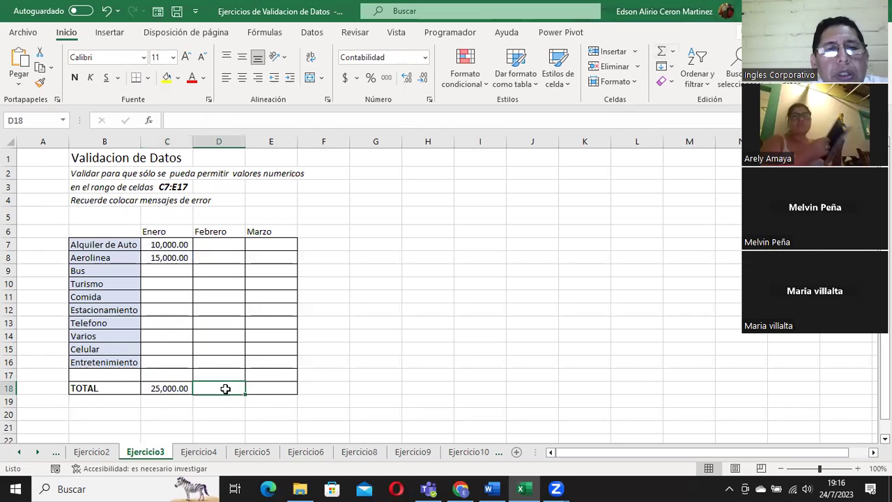
left_click(659, 53)
left_click(660, 53)
left_click(660, 54)
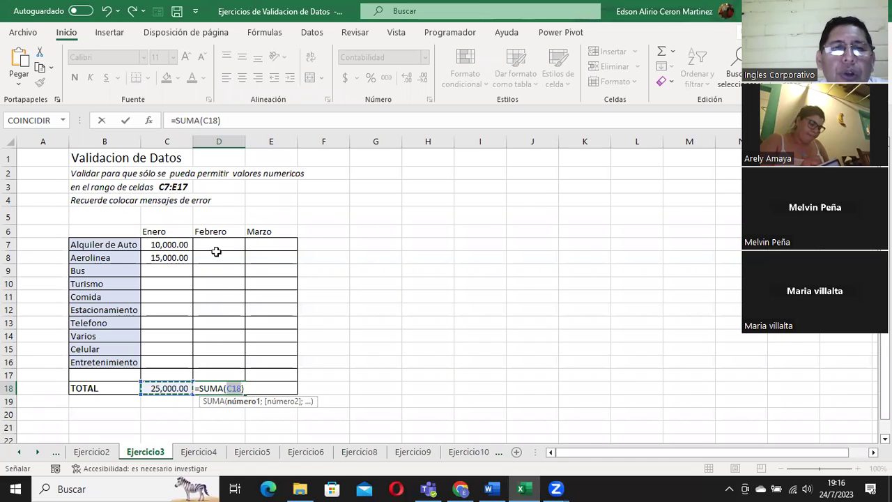
left_click_drag(215, 243, 222, 363)
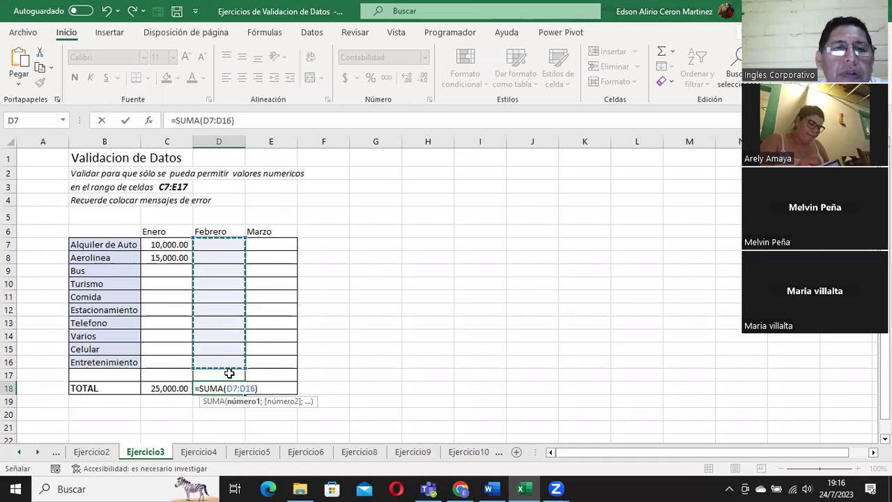
left_click(661, 55)
Total the Marzo column in E18 with a SUM over E7:E16.
left_click(281, 385)
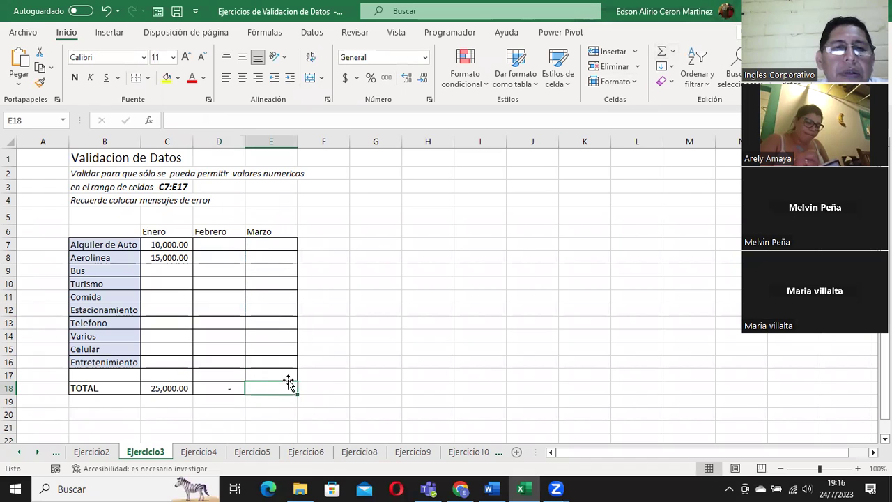
left_click(661, 53)
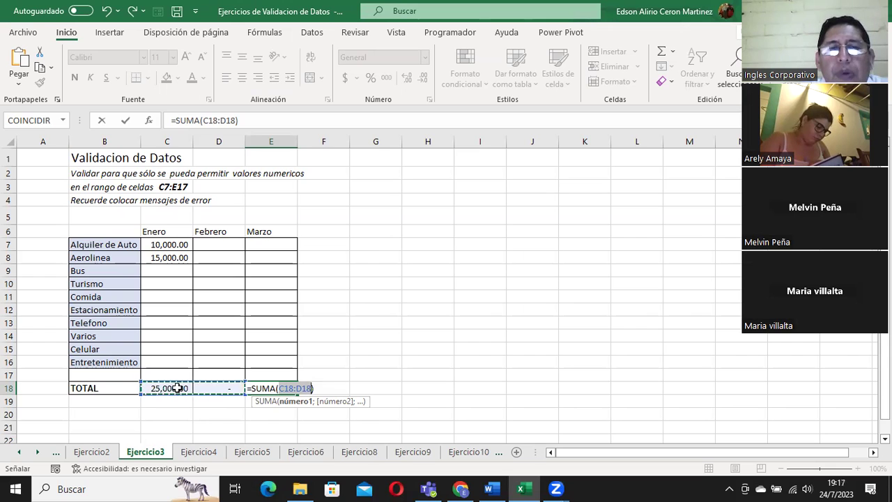
left_click_drag(269, 244, 273, 361)
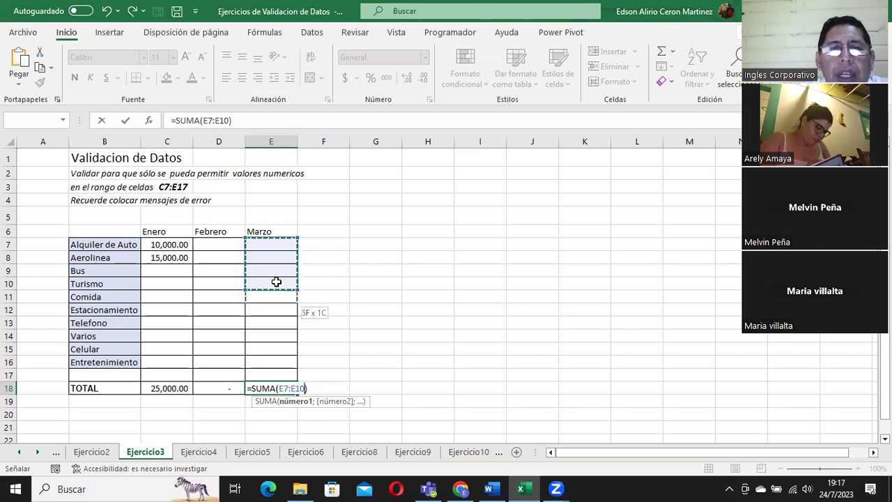
left_click(660, 52)
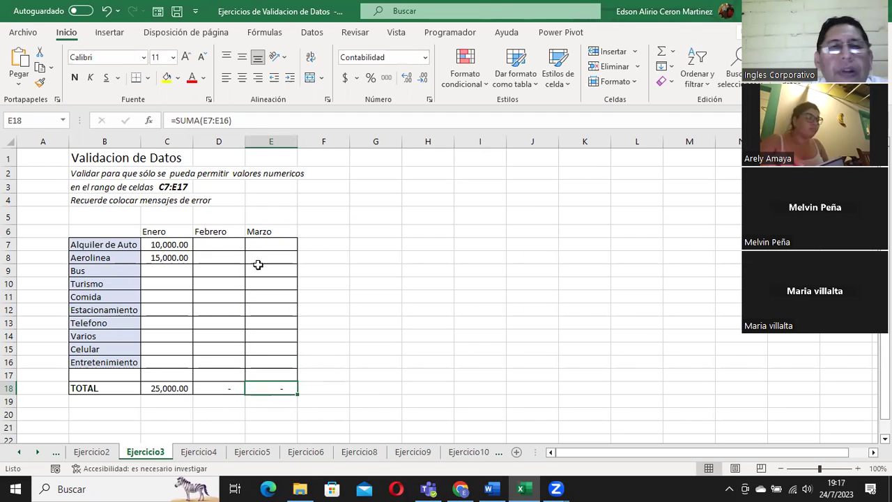
left_click(208, 244)
left_click(276, 256)
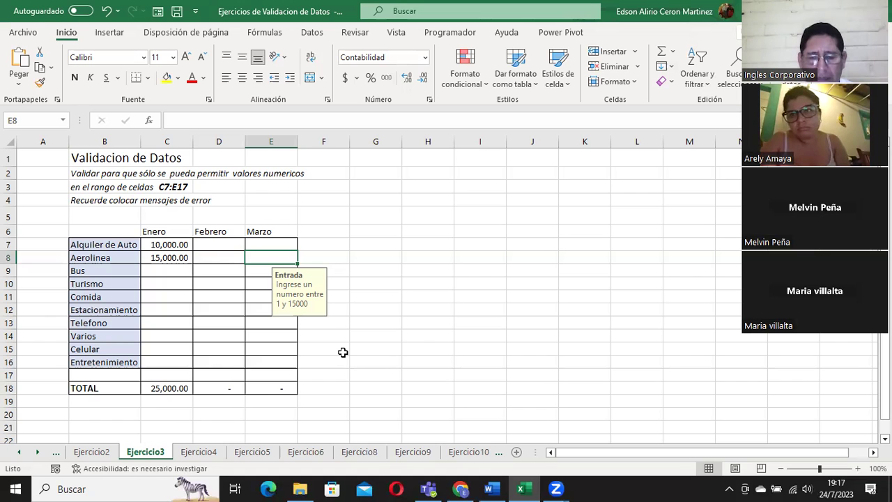
left_click(176, 245)
left_click_drag(175, 245, 256, 369)
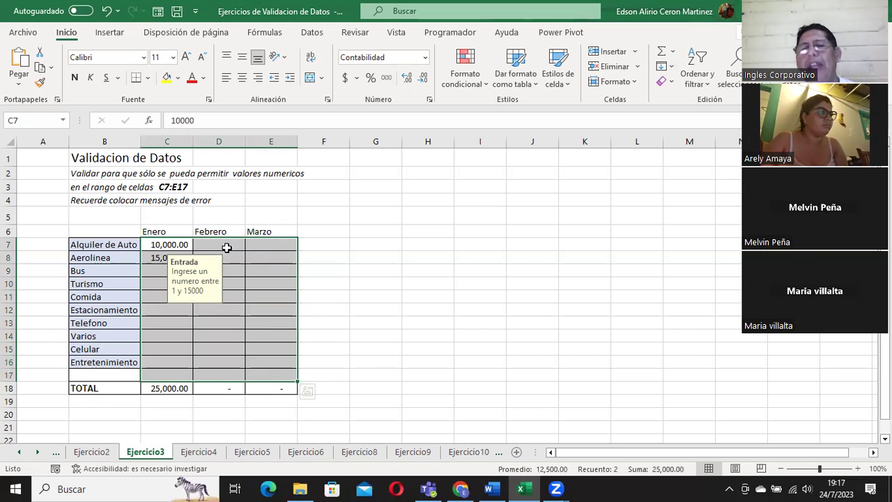
left_click(235, 256)
left_click(248, 262)
left_click(171, 297)
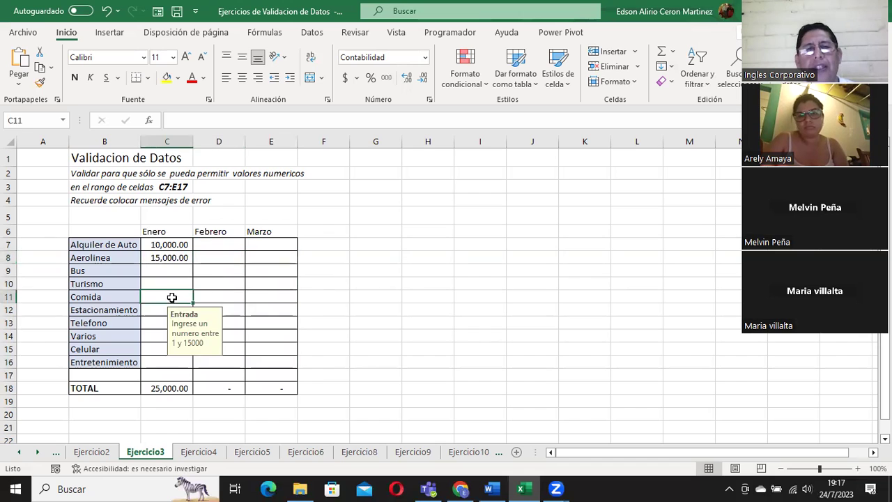
left_click(275, 323)
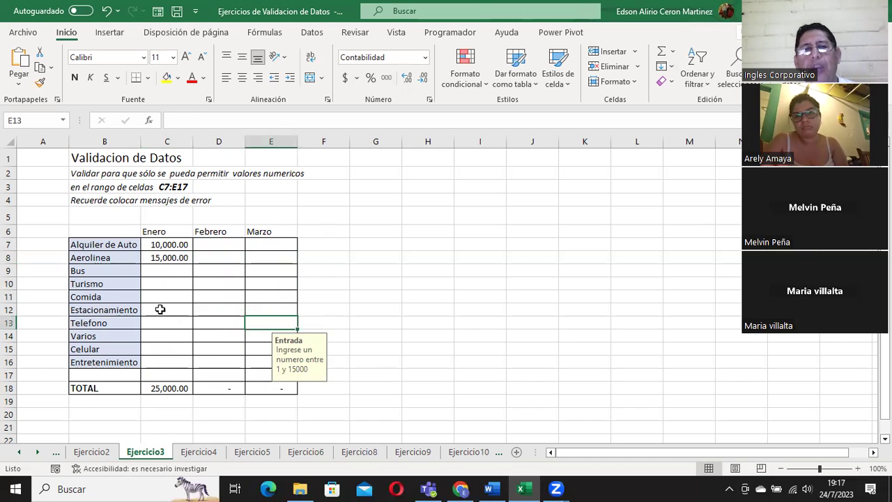
left_click_drag(175, 245, 255, 368)
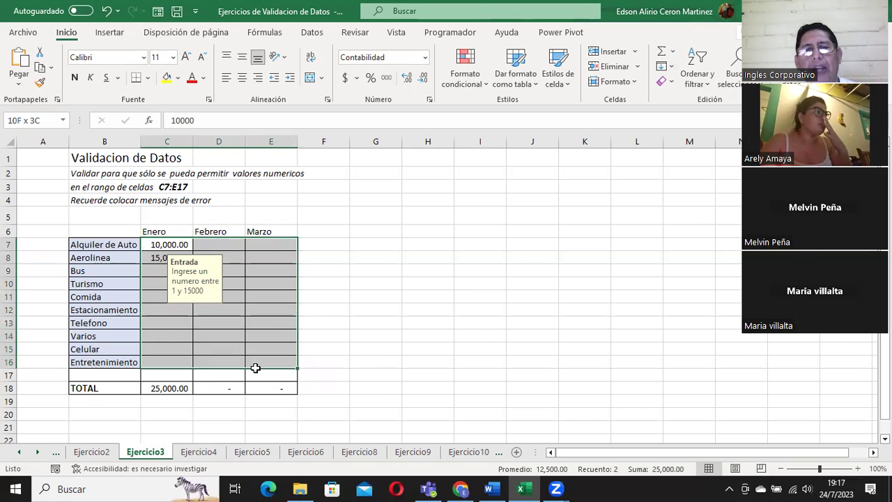
left_click_drag(255, 368, 252, 359)
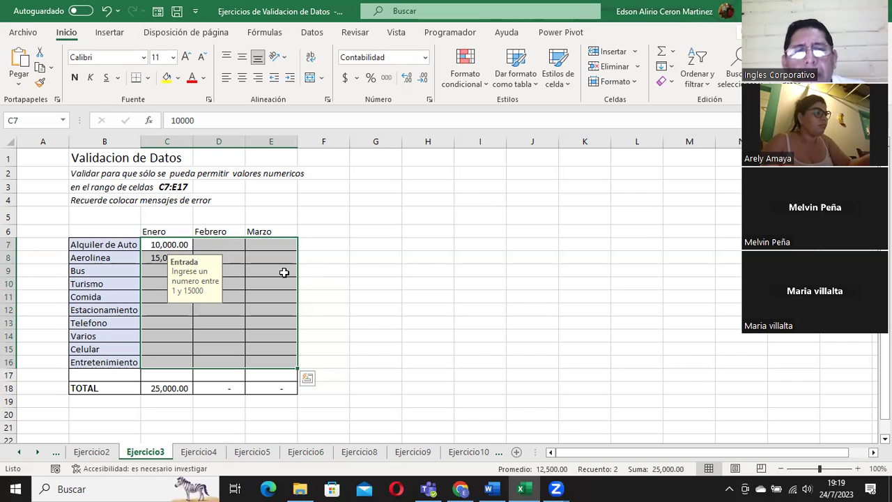
Select D7 to show the 'Ingrese un numero entre 1 y 15000' prompt, then switch to the browser.
left_click(233, 251)
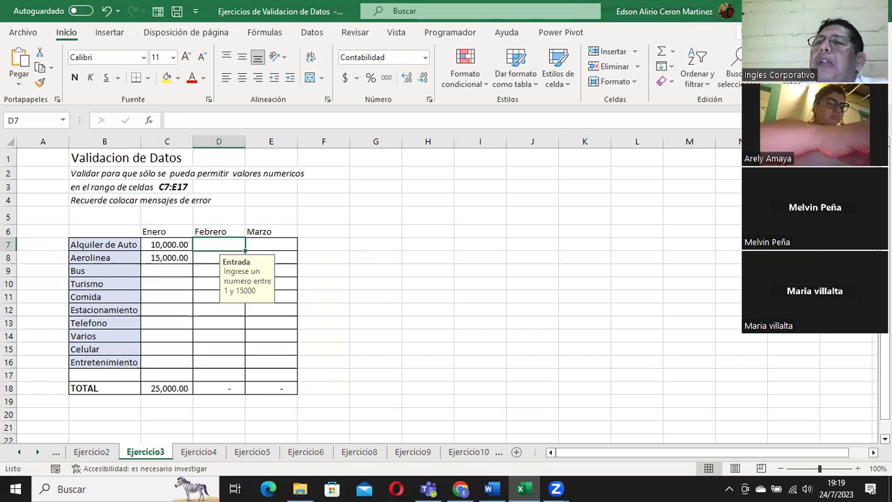
key("alt+Tab")
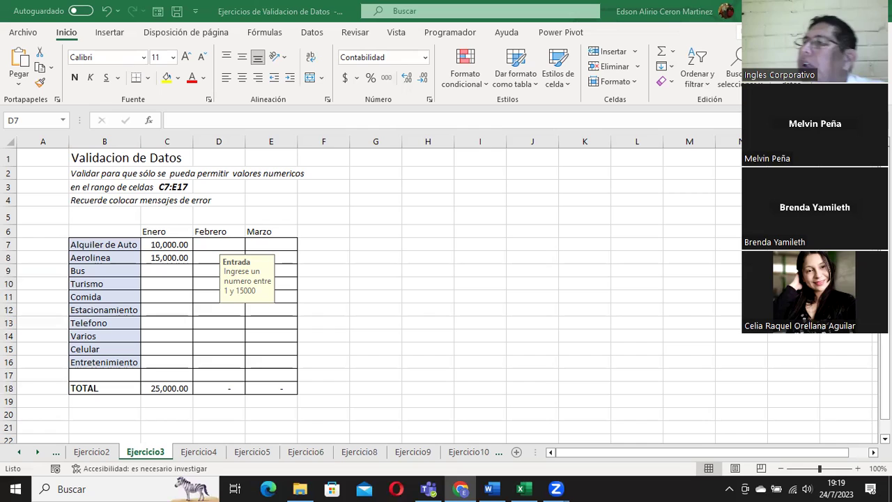
Open Ejercicio4 and highlight the Fecha cells C4:C9, Descripcion cells D4:D9 and event list I3:I7.
left_click(199, 454)
left_click(199, 454)
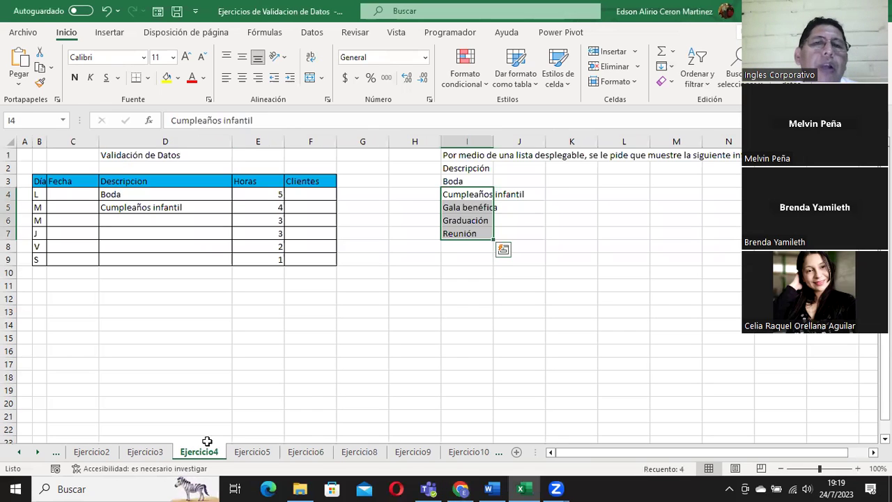
left_click(364, 255)
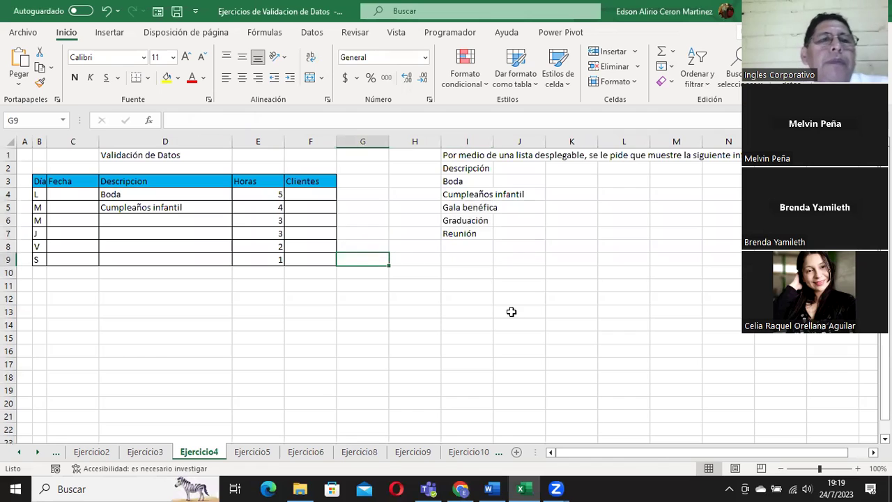
left_click(65, 195)
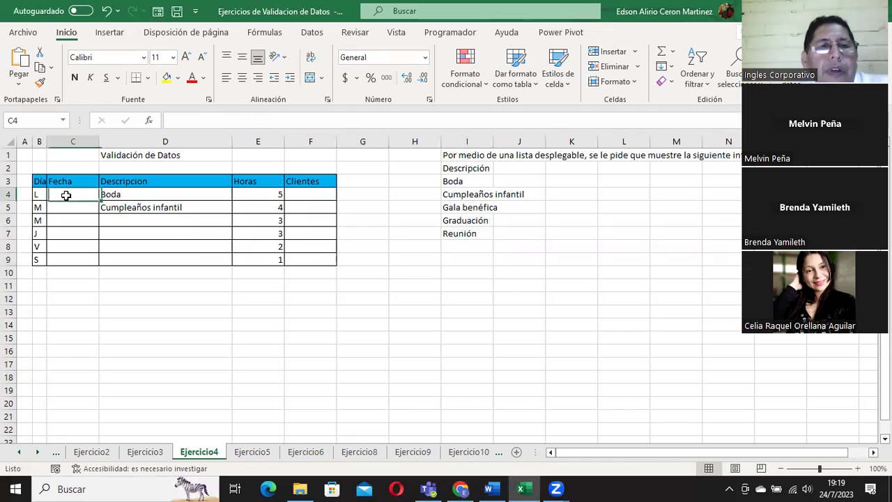
left_click_drag(66, 195, 74, 262)
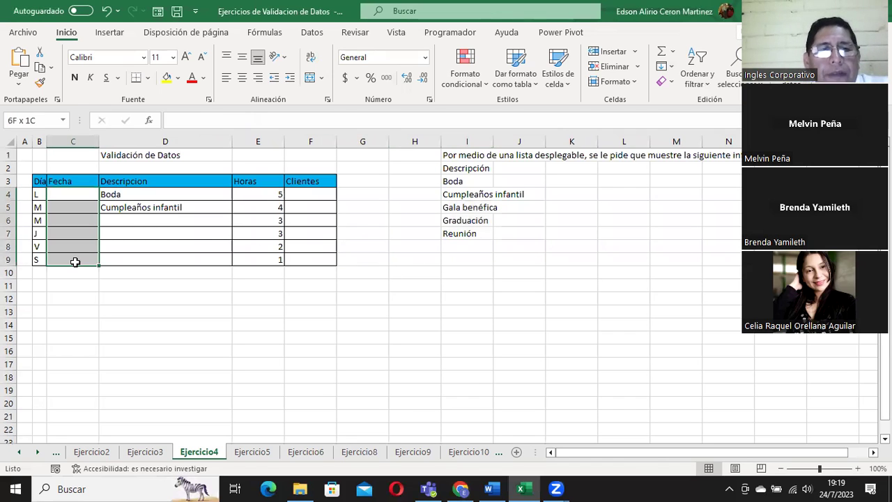
left_click(117, 194)
left_click_drag(122, 193, 124, 260)
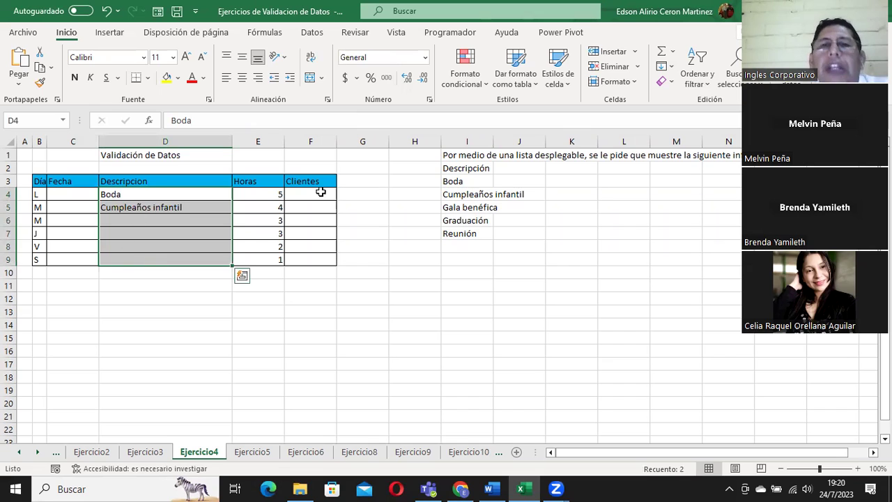
left_click(467, 180)
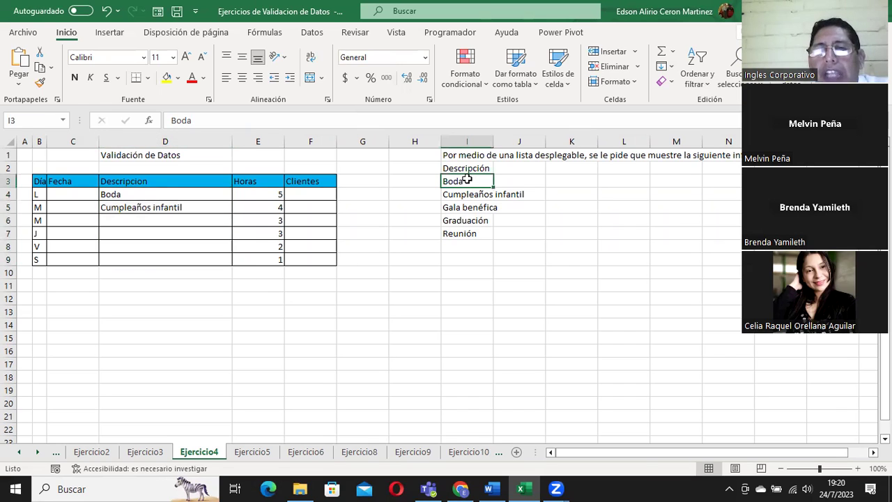
left_click_drag(467, 180, 466, 234)
mouse_move(463, 181)
left_mouse_down()
mouse_move(461, 241)
mouse_move(462, 233)
left_mouse_up()
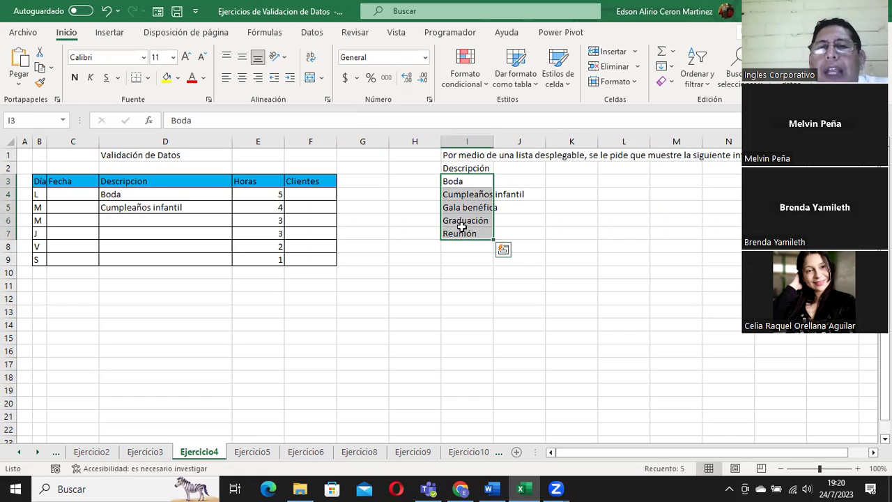
left_click_drag(453, 183, 456, 209)
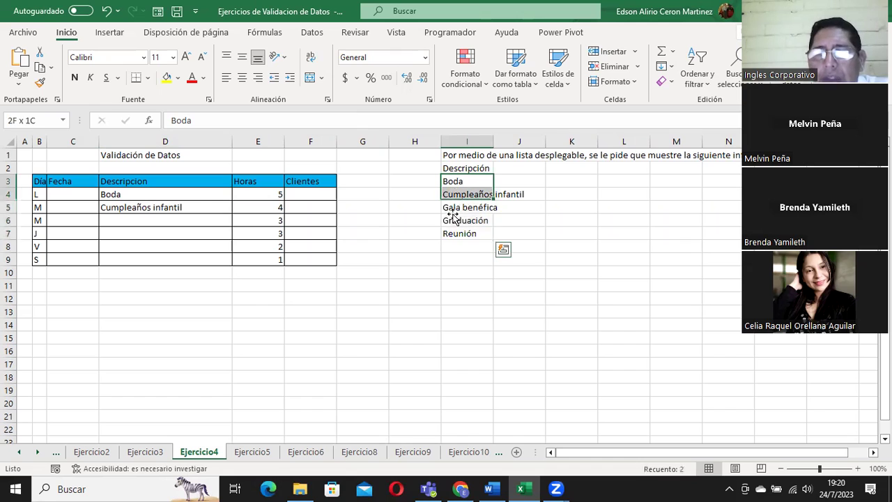
Compare the Descripcion cells below D5 with the event list, ending with D4:D9 selected.
left_click(147, 209)
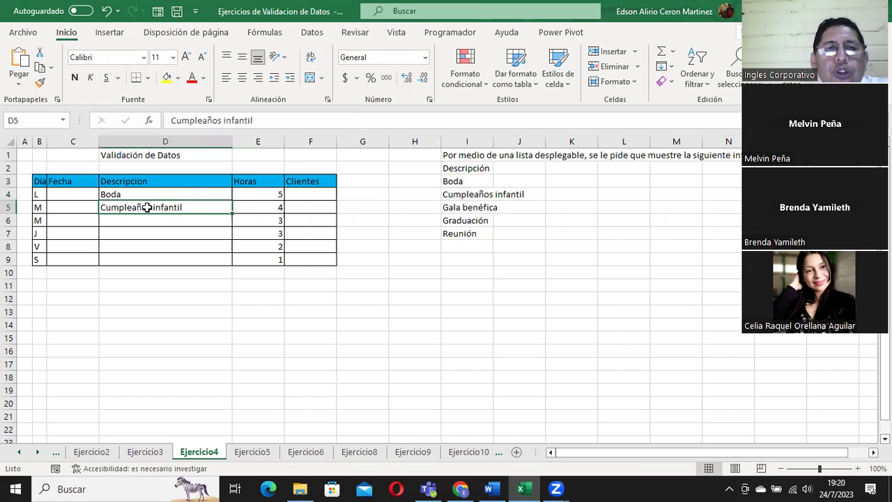
left_click_drag(205, 207, 198, 257)
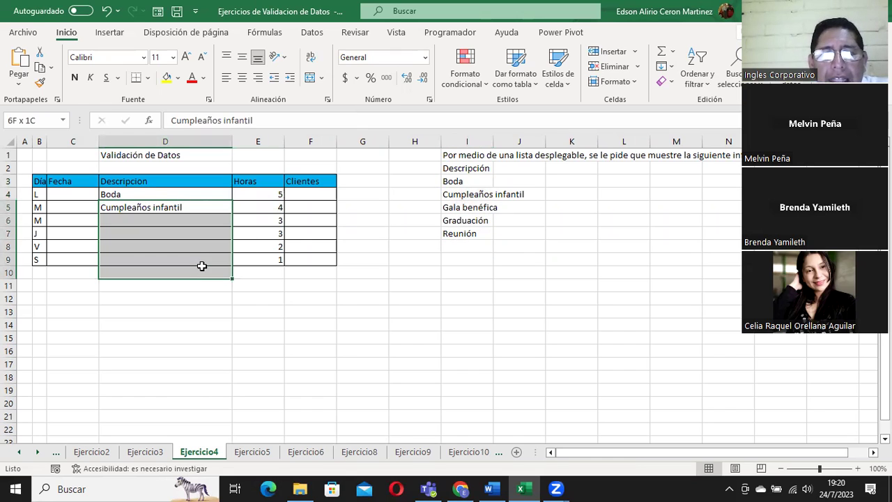
left_click(192, 207)
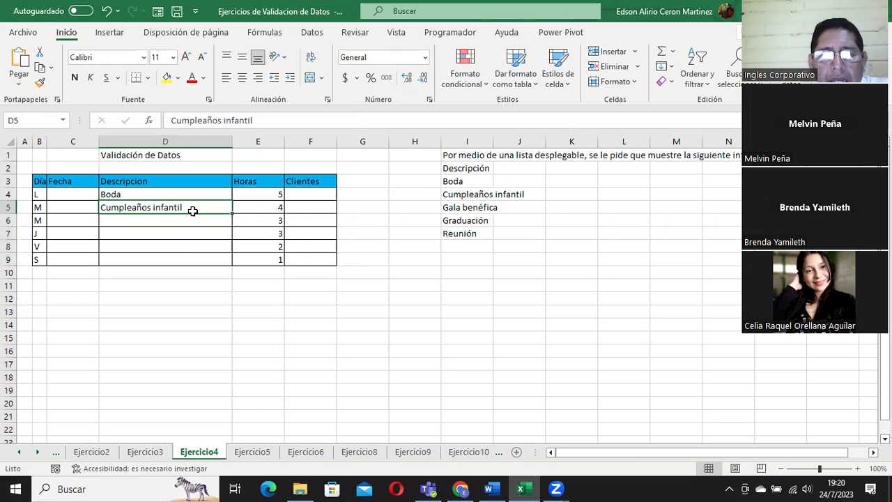
left_click_drag(192, 211, 191, 259)
left_click(242, 207)
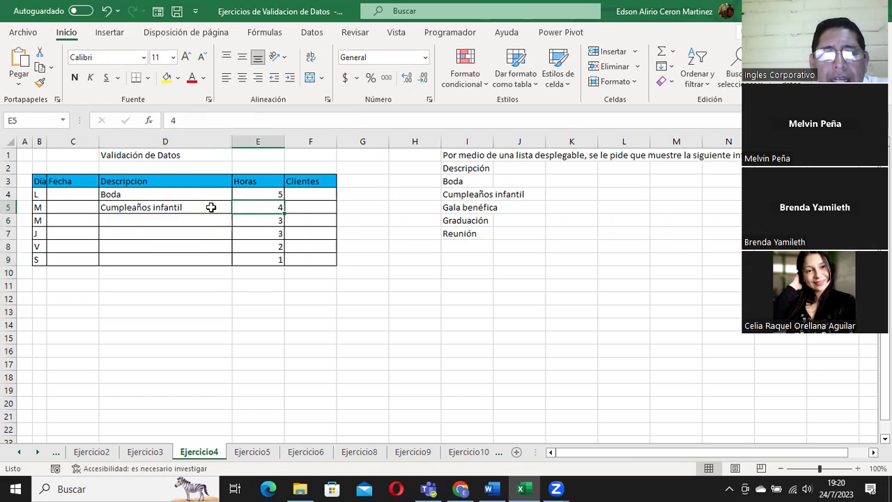
left_click(466, 209)
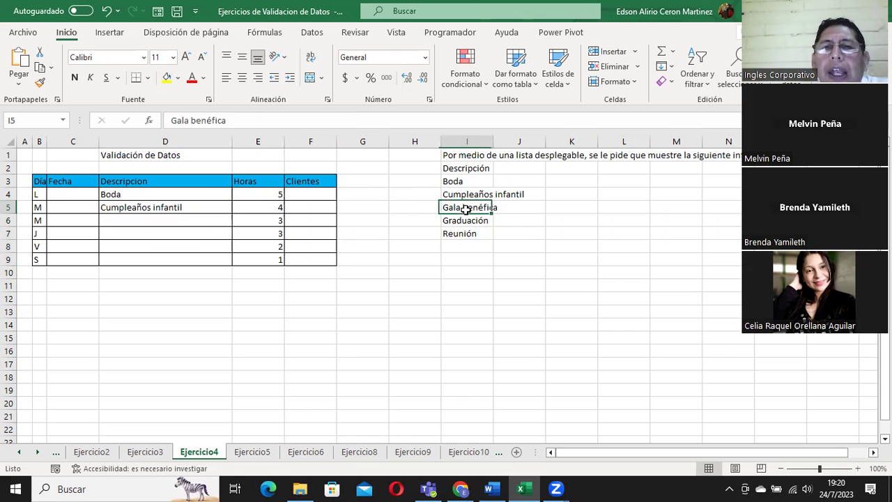
left_click(178, 208)
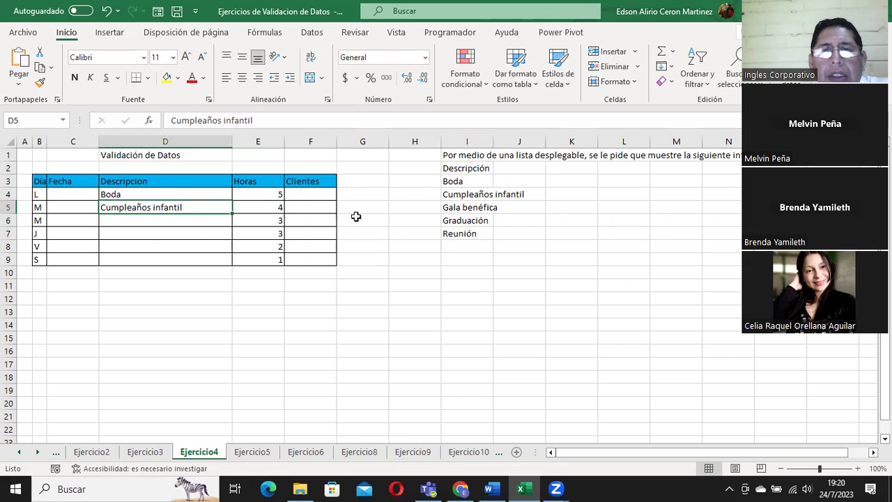
left_click(192, 235)
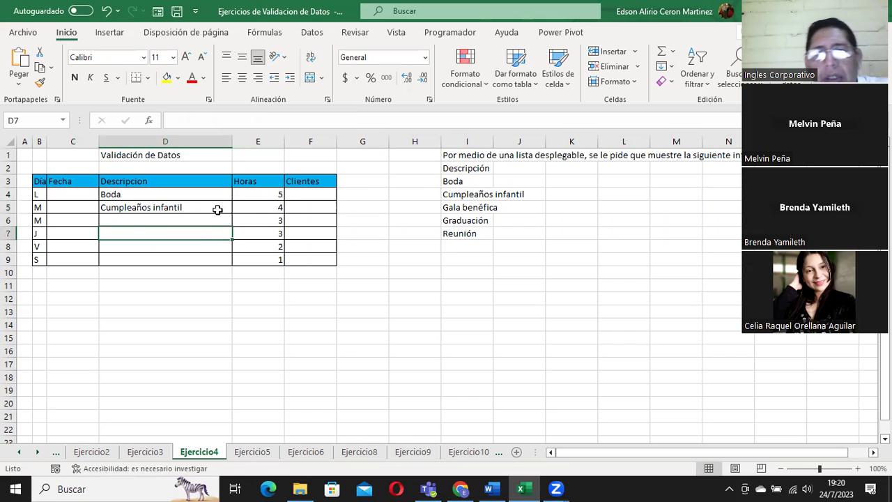
left_click_drag(205, 206, 199, 259)
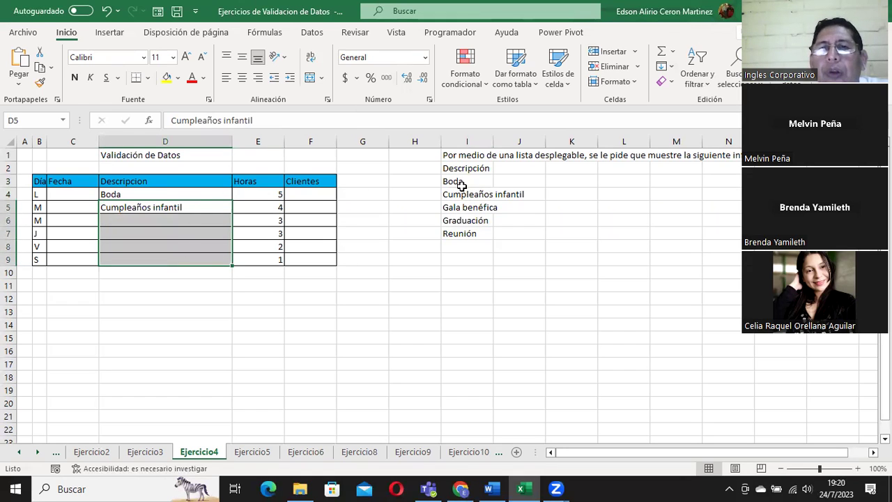
left_click_drag(454, 181, 464, 230)
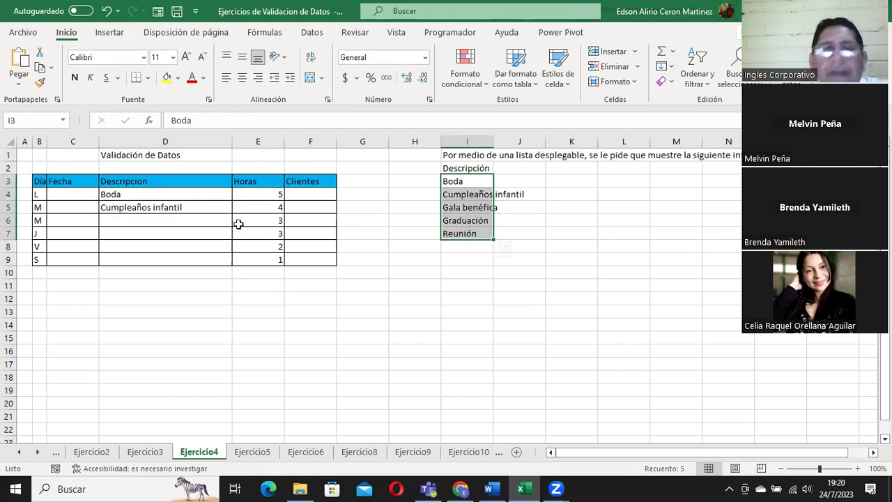
left_click(181, 208)
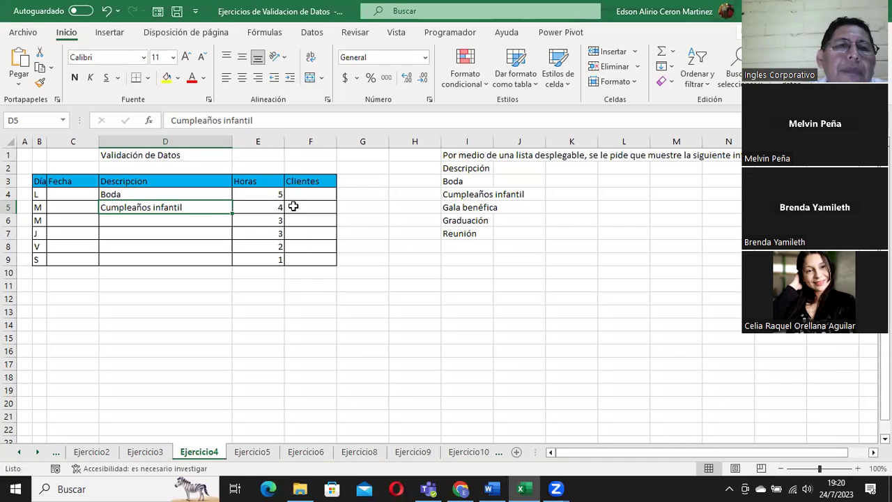
left_click(154, 193)
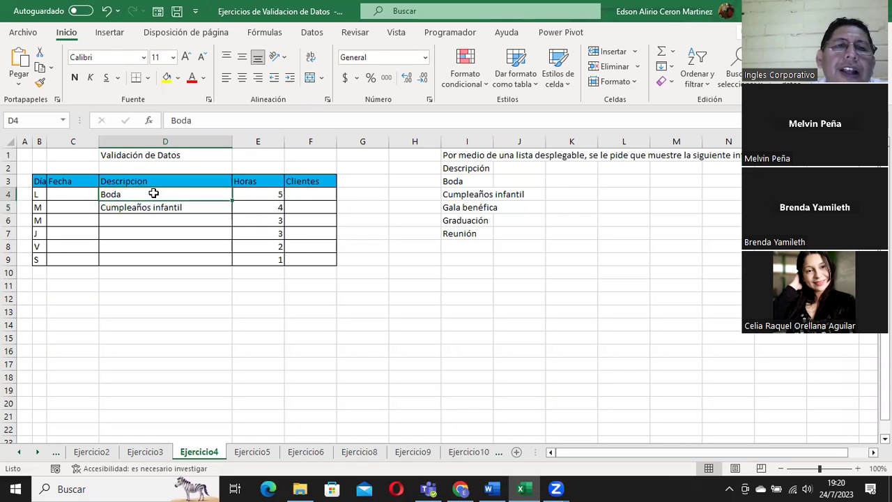
left_click_drag(153, 193, 153, 258)
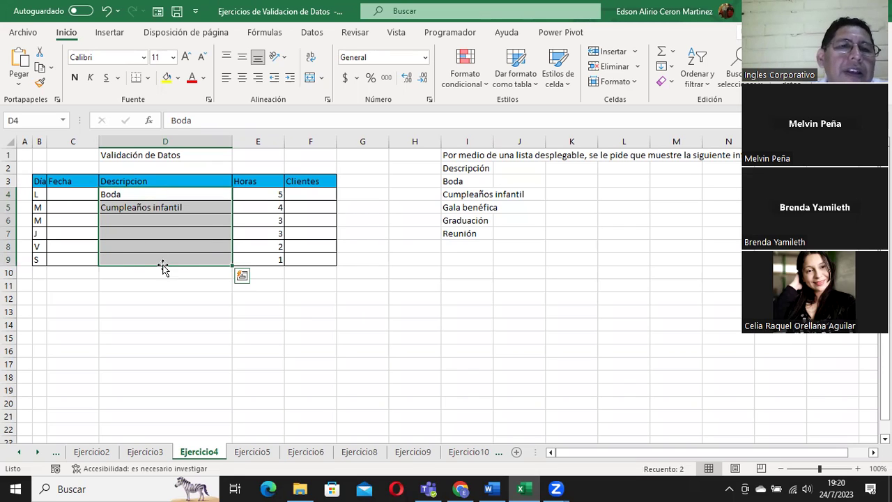
Open Data Validation's Configuración tab for D4:D9 and move the dialog aside to reveal the event list.
left_click(313, 33)
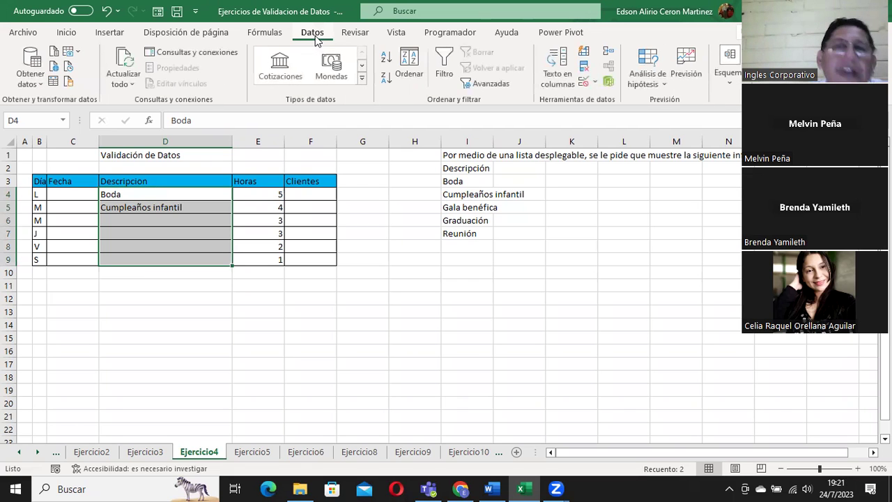
left_click(595, 83)
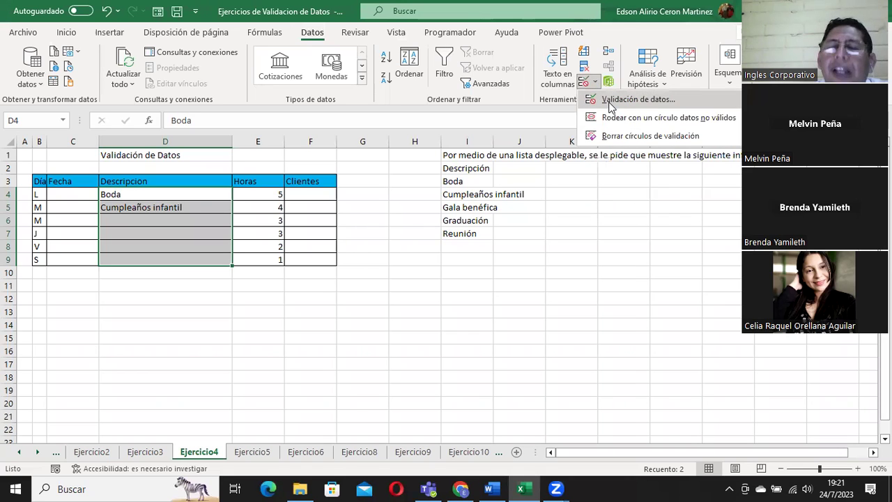
left_click(610, 101)
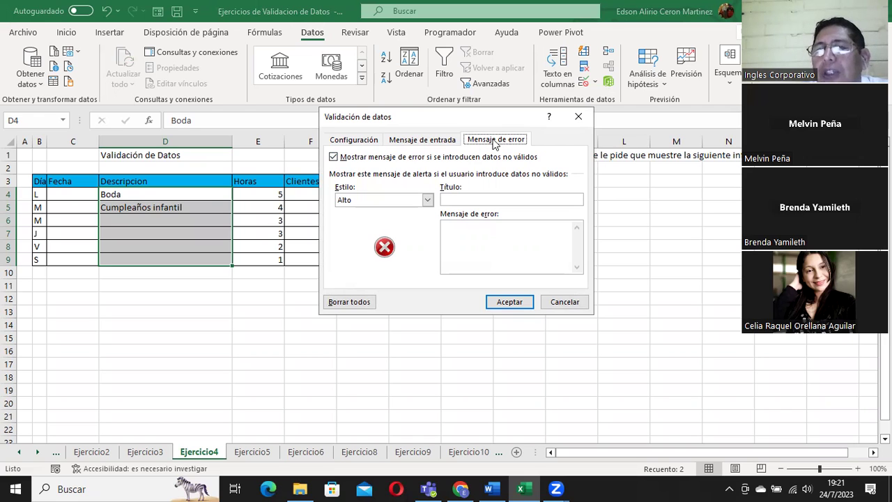
left_click(363, 142)
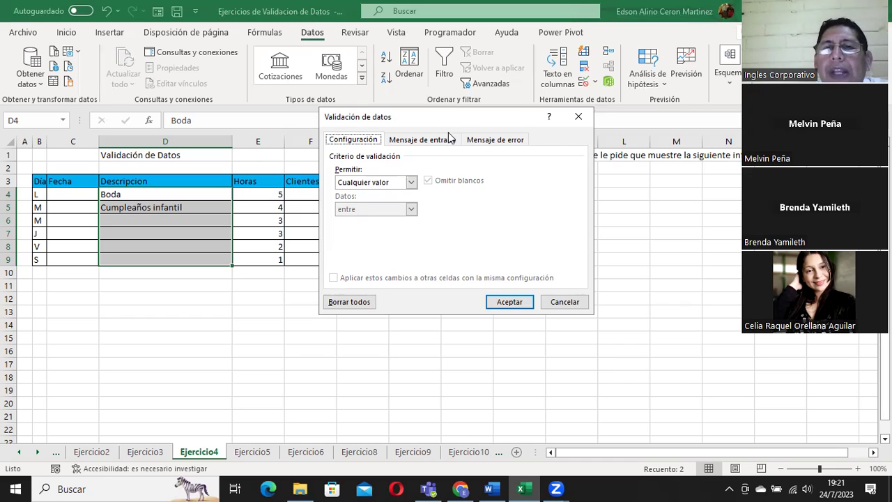
left_click_drag(438, 116, 261, 114)
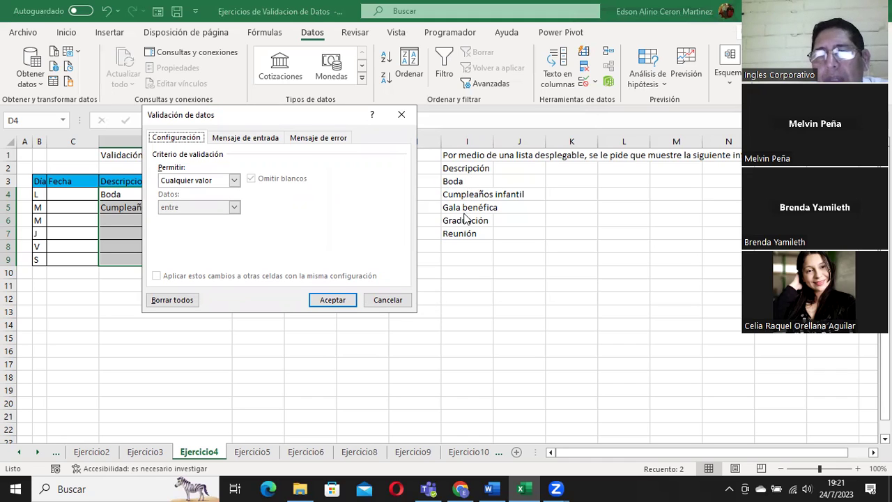
Set Permitir to Lista and pick I2:I7 as the source, then clear that entry.
left_click(235, 183)
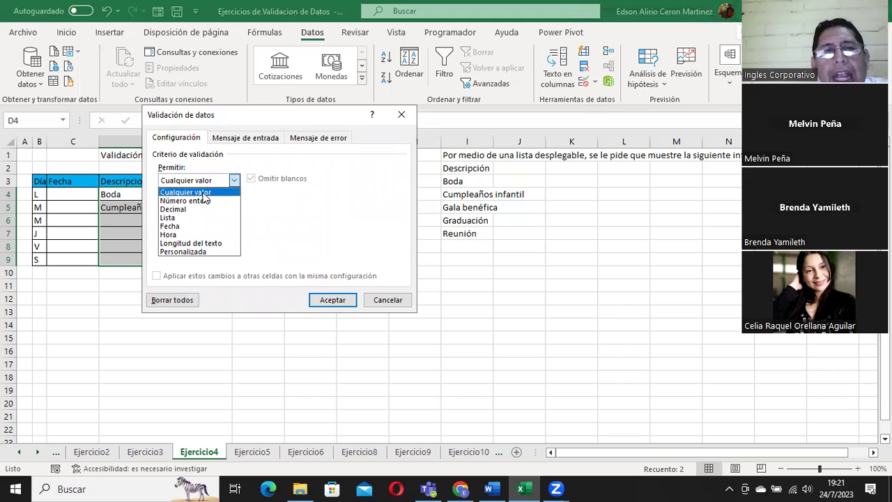
left_click(171, 217)
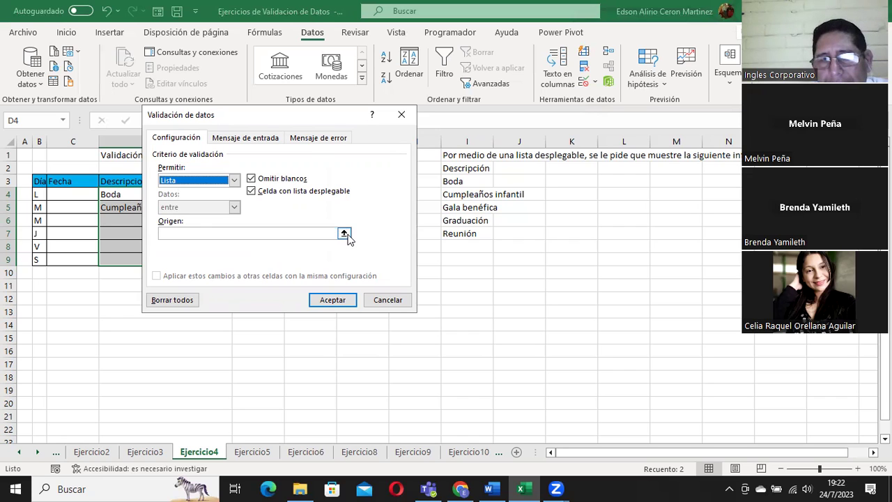
left_click(344, 234)
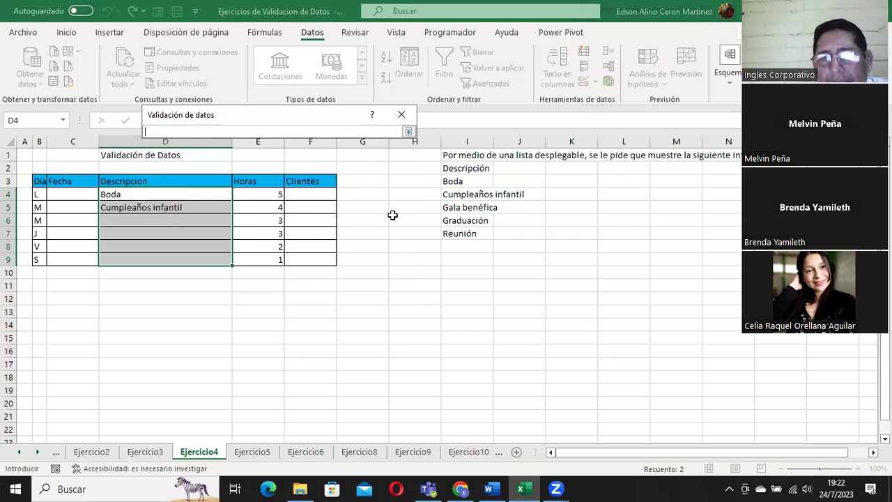
left_click(460, 170)
left_click_drag(460, 171, 460, 233)
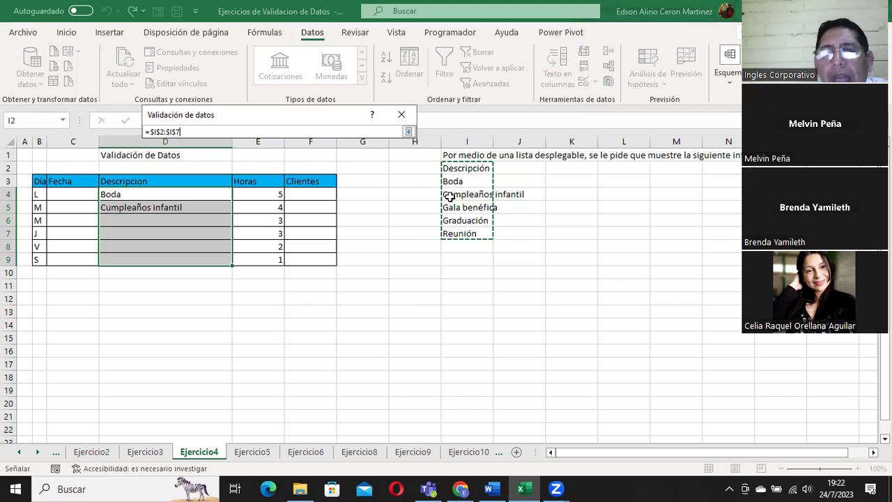
left_click(409, 131)
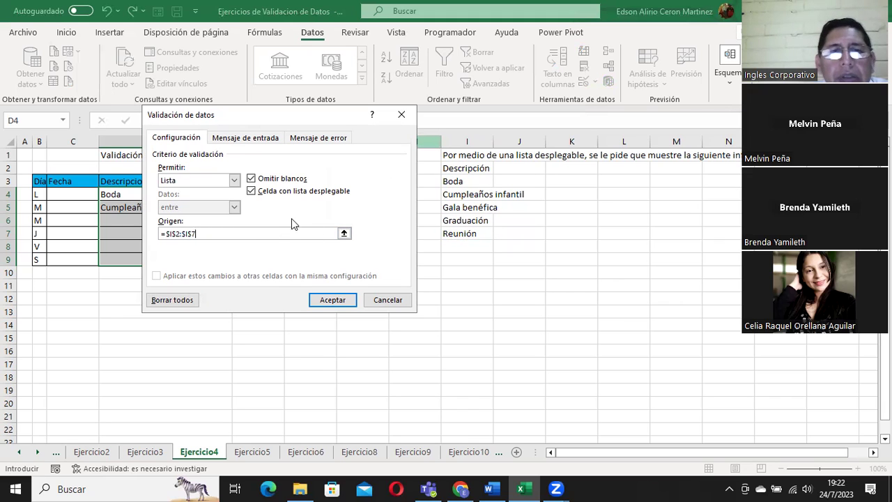
key("BackSpace")
key("BackSpace")
key("BackSpace")
key("BackSpace")
key("BackSpace")
key("BackSpace")
key("BackSpace")
key("BackSpace")
key("BackSpace")
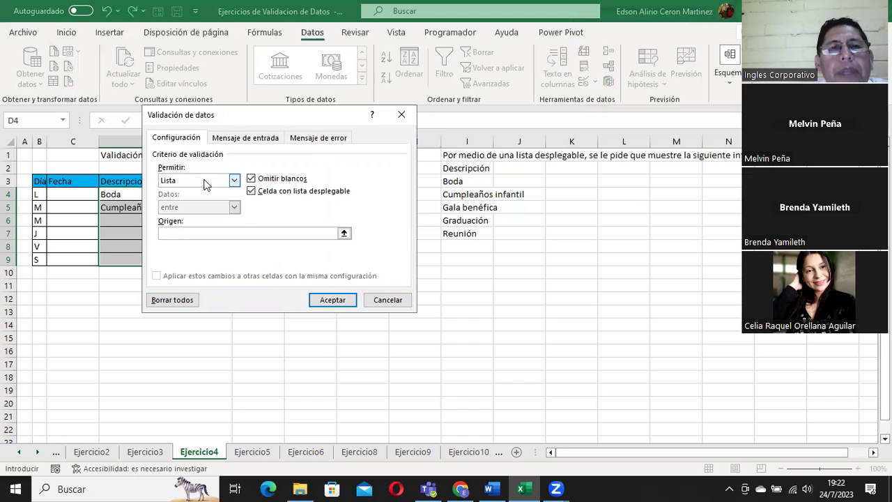
Re-set Lista with source =$I$2:$I$7 and apply the validation to D4:D9.
left_click(204, 180)
left_click(196, 217)
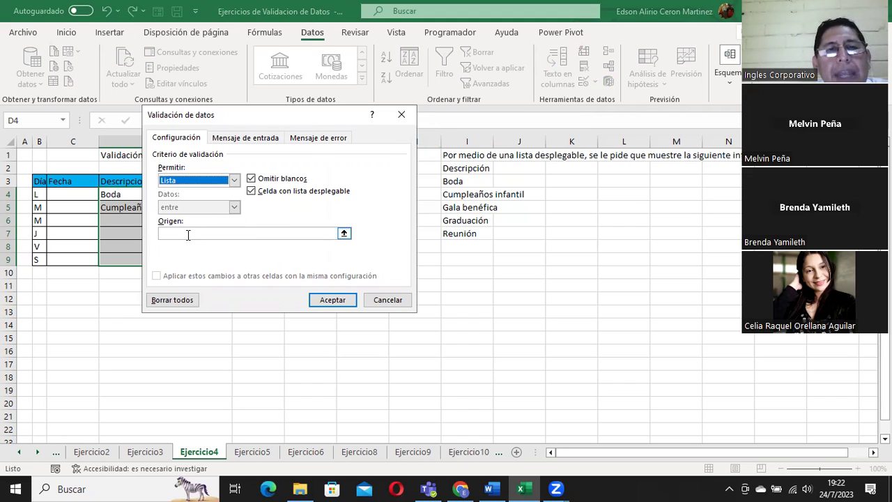
left_click(162, 234)
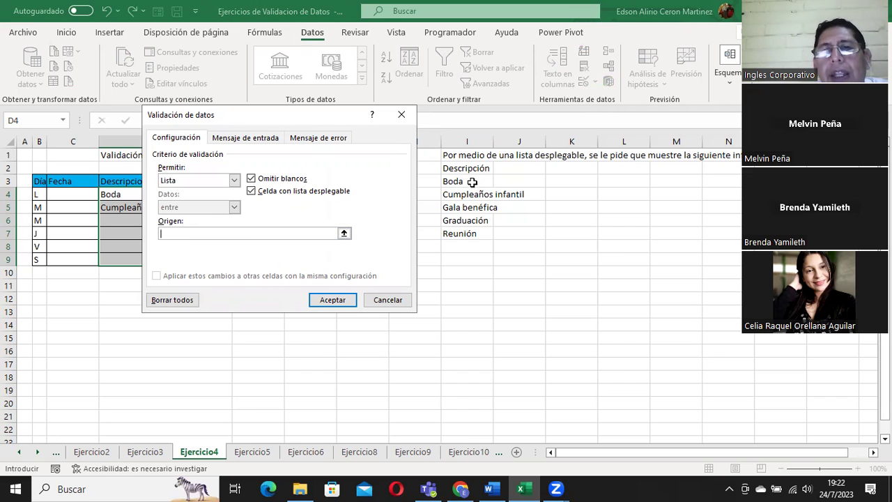
left_click_drag(466, 168, 468, 234)
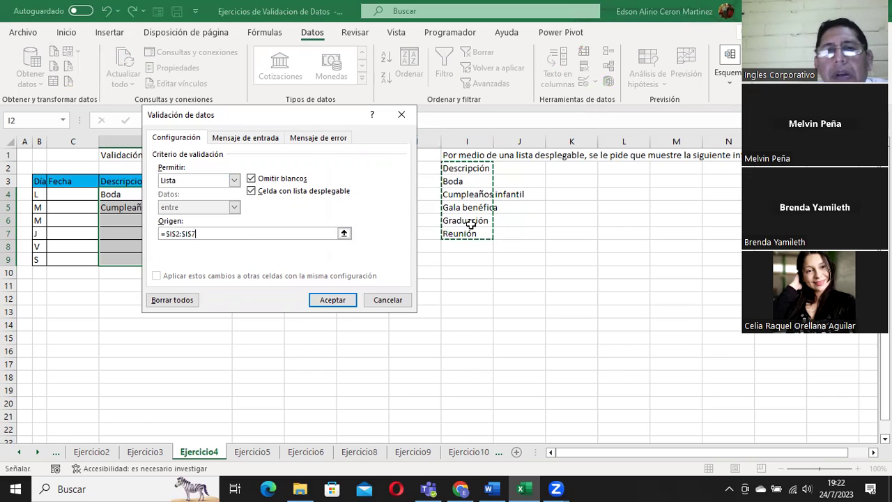
left_click_drag(465, 169, 469, 229)
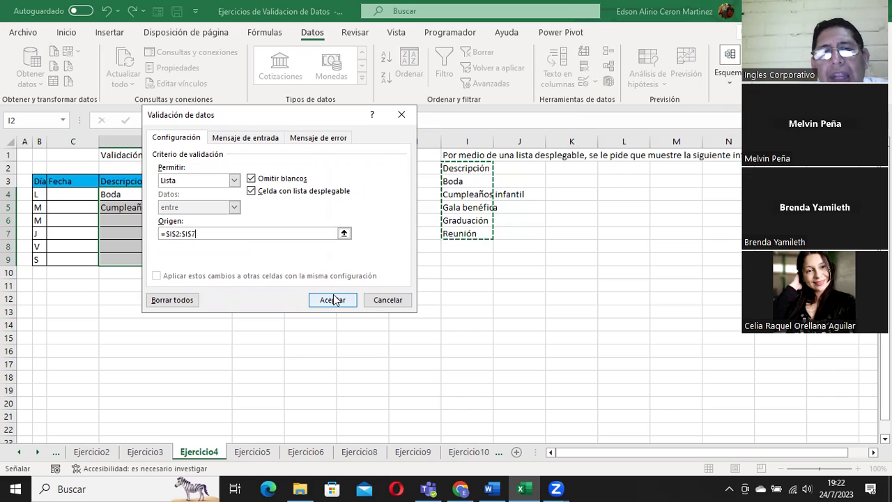
left_click(333, 301)
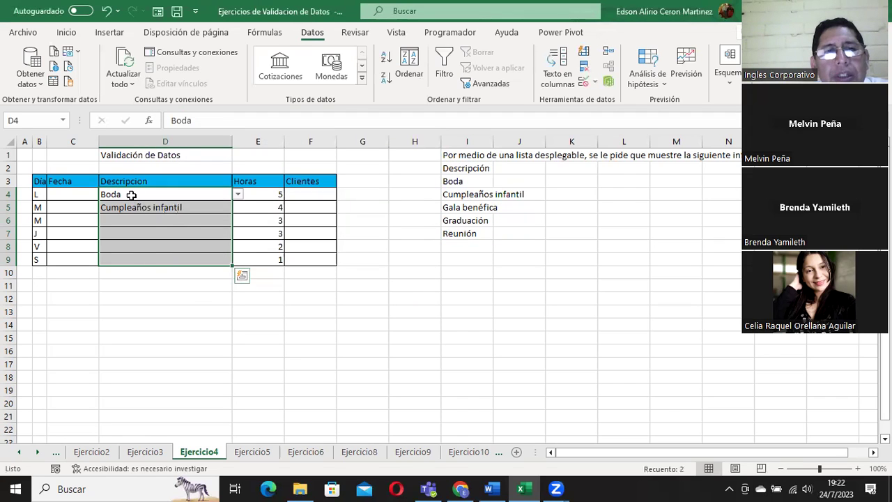
left_click(132, 194)
left_click(238, 195)
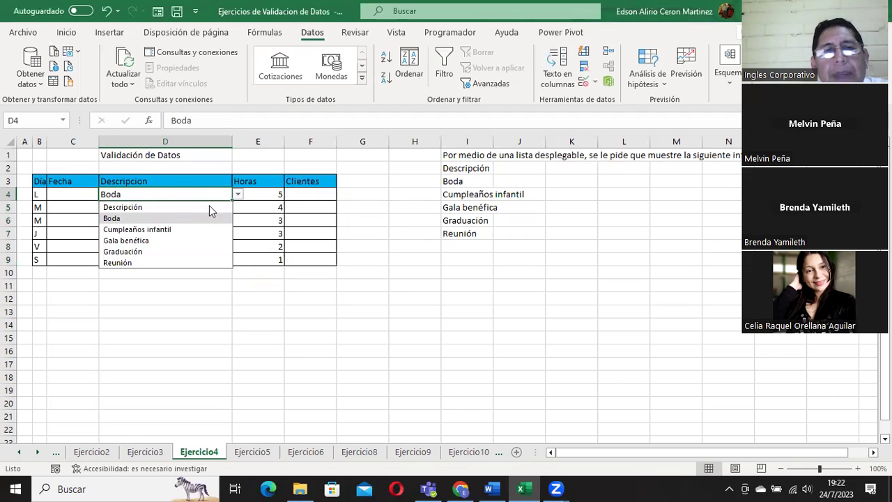
left_click(169, 228)
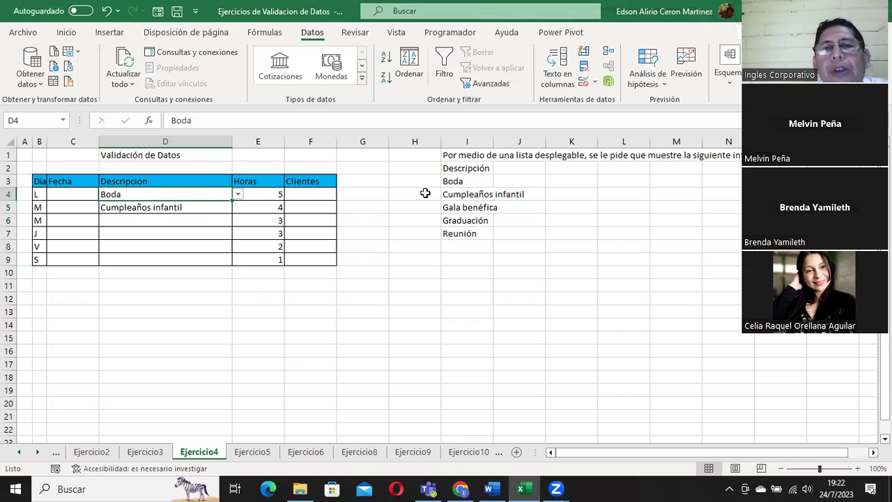
left_click(468, 168)
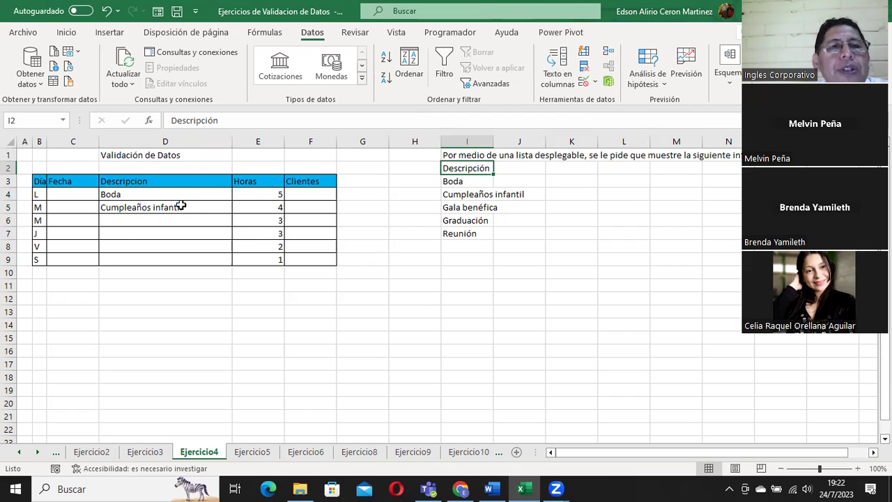
left_click_drag(177, 194, 177, 259)
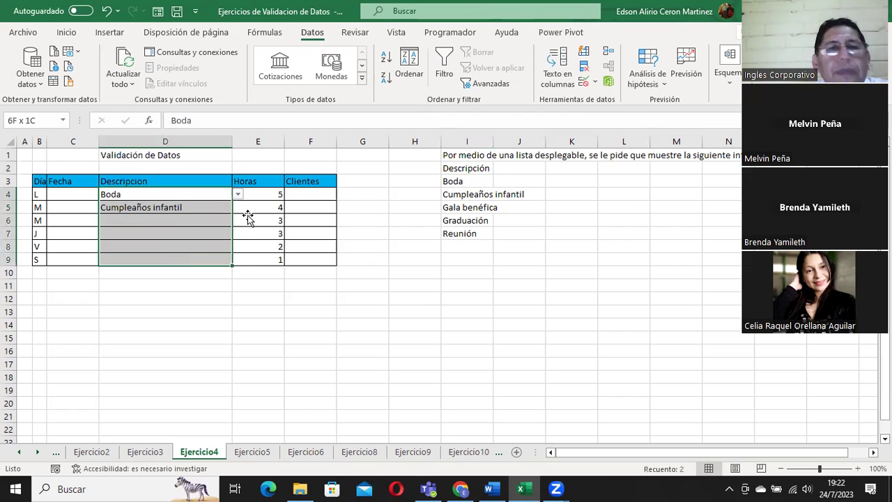
Change the D4:D9 list validation source to I3:I7, excluding the Descripción header.
left_click(586, 83)
left_click(606, 99)
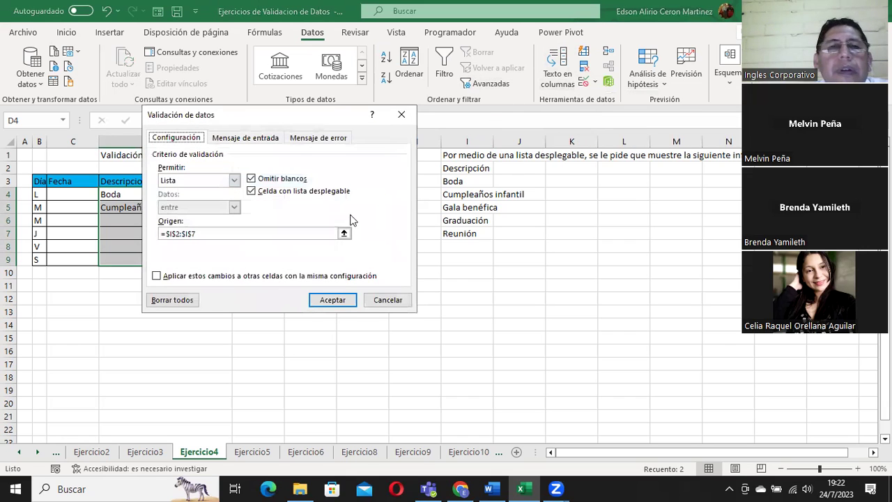
left_click(343, 234)
left_click_drag(464, 183, 473, 223)
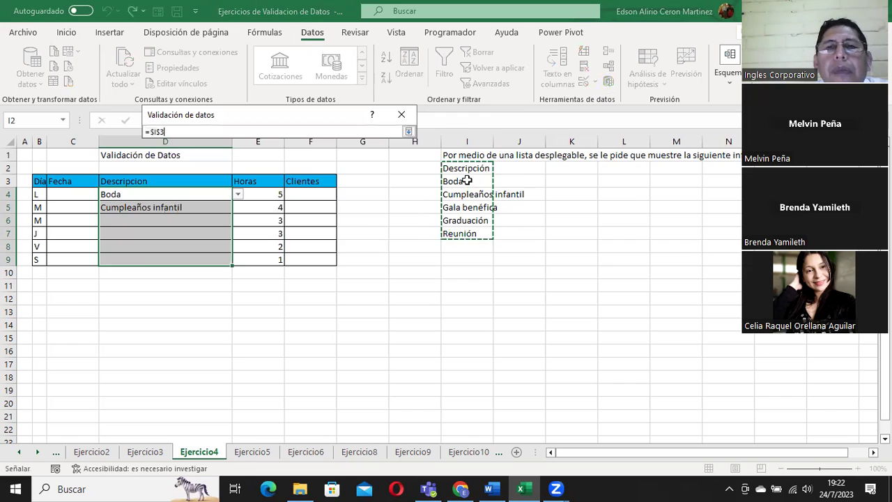
left_click(408, 131)
left_click(329, 301)
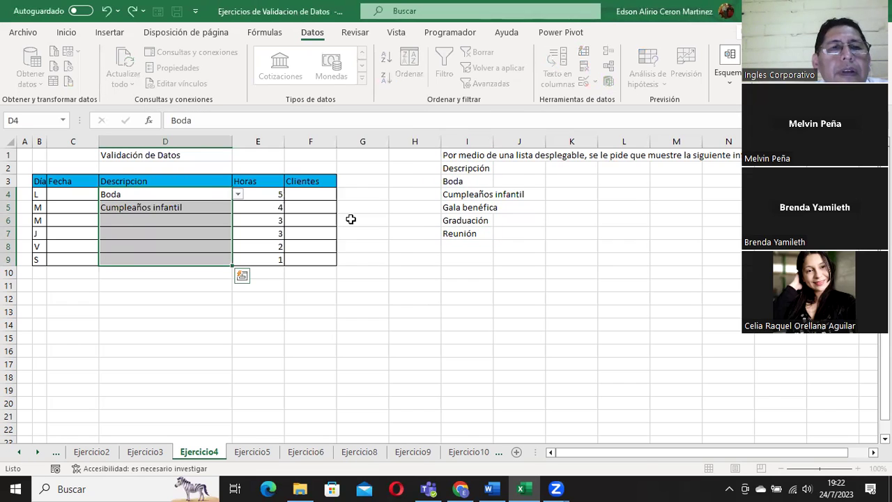
left_click(180, 196)
Check the D4 and D5 dropdowns, leaving Boda in D4 unchanged.
left_click(236, 195)
left_click(237, 197)
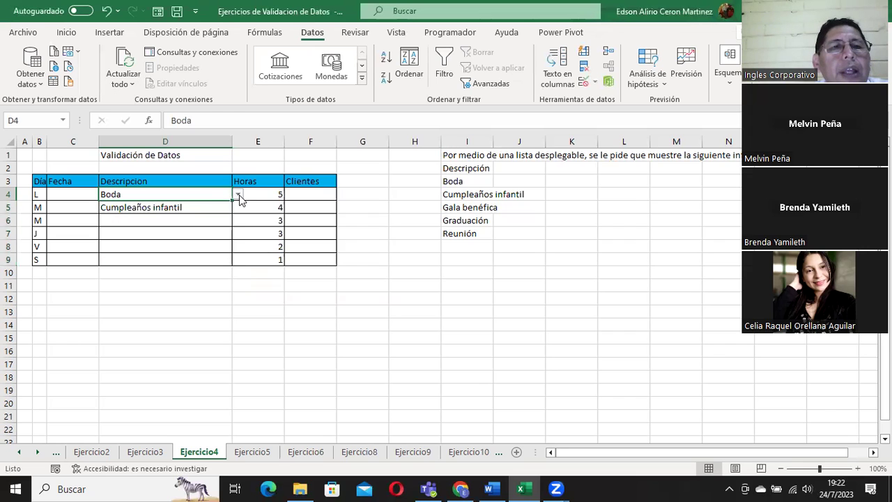
left_click(223, 208)
left_click(237, 209)
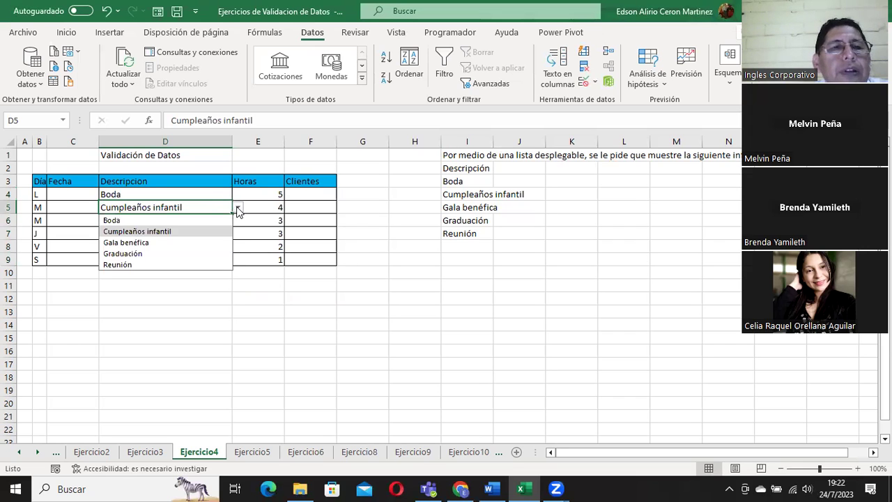
left_click(237, 209)
Pick Gala benéfica for D6, Graduación for D7 and Reunión for D8 from the dropdowns.
left_click(180, 221)
left_click(237, 222)
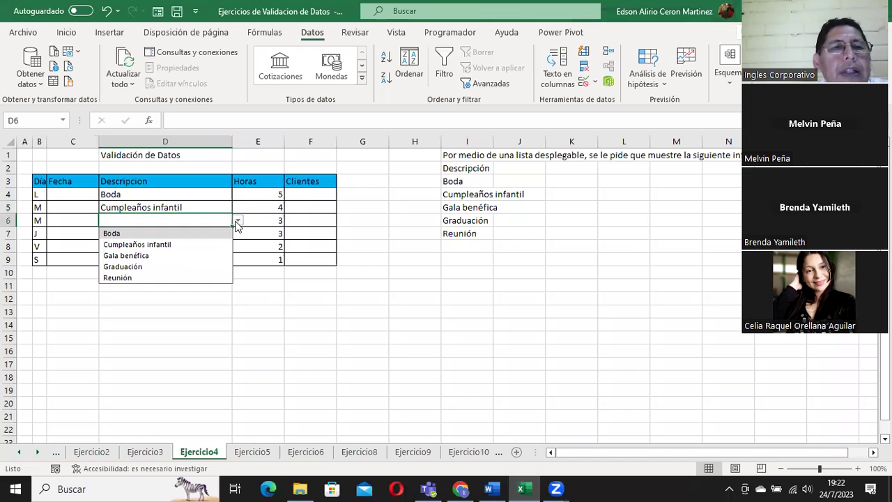
left_click(144, 255)
left_click(227, 236)
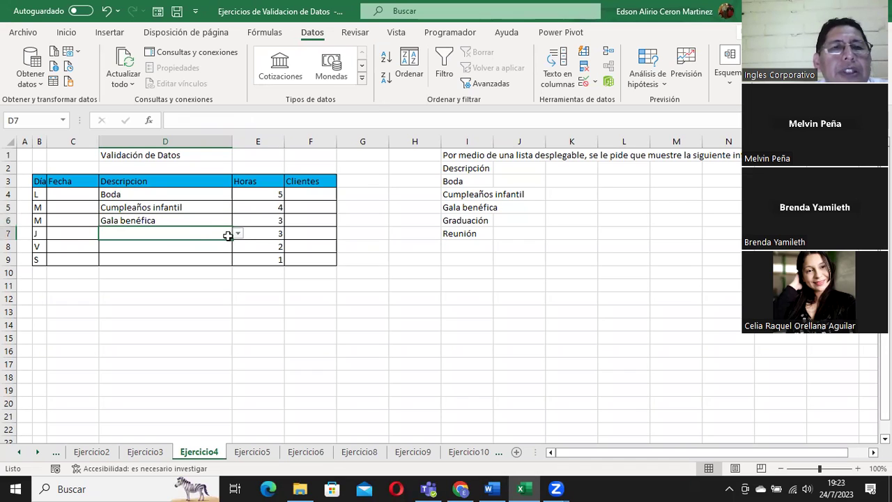
left_click(238, 234)
left_click(159, 282)
left_click(181, 247)
left_click(237, 245)
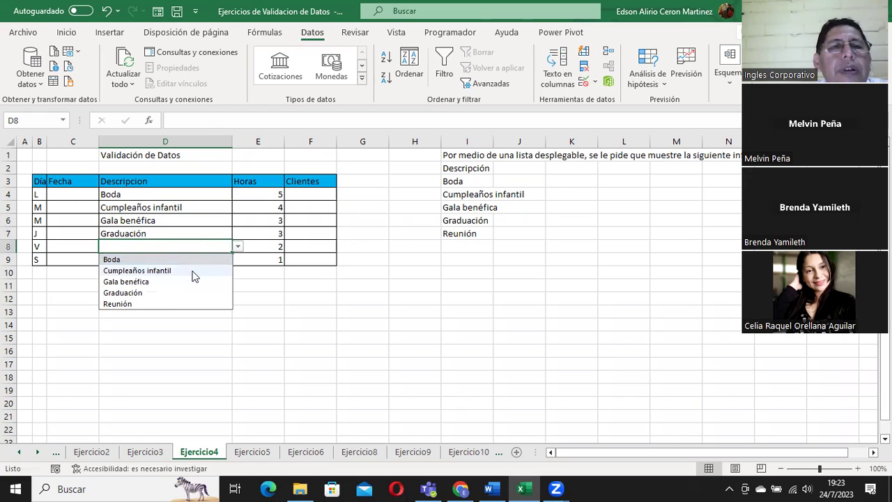
left_click(145, 304)
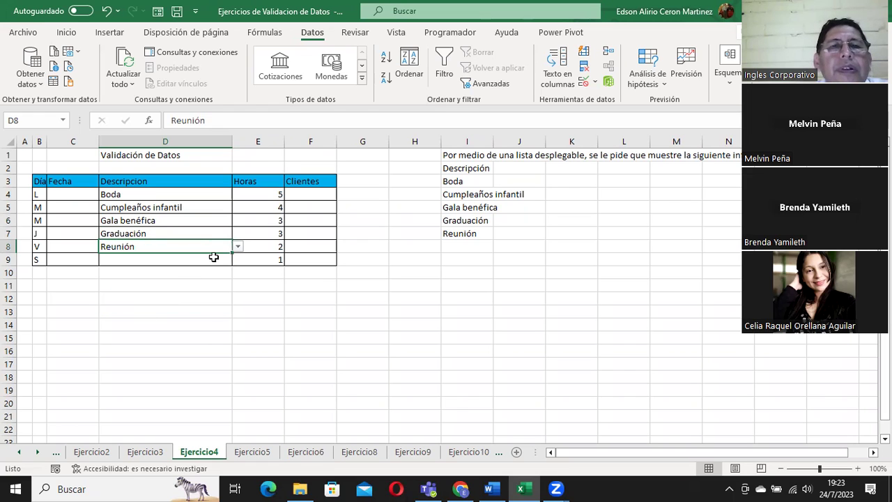
Select the Fecha cells C4:C9.
left_click(263, 202)
left_click(313, 193)
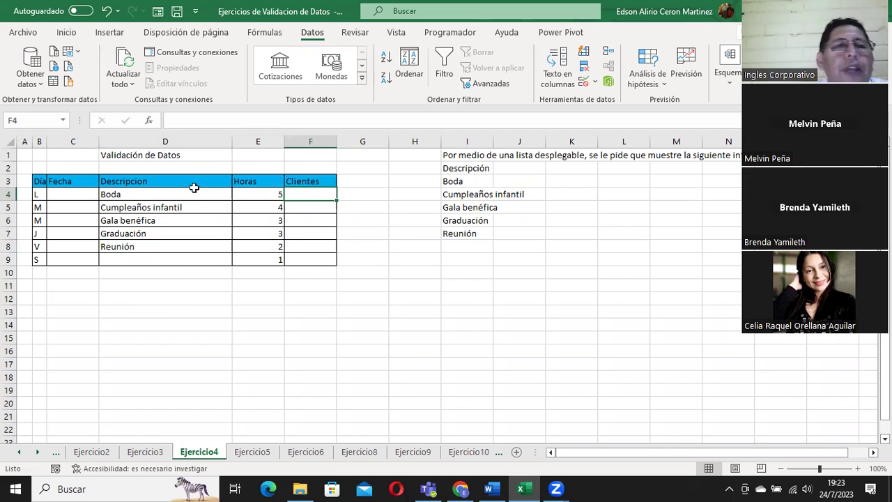
left_click_drag(72, 193, 71, 259)
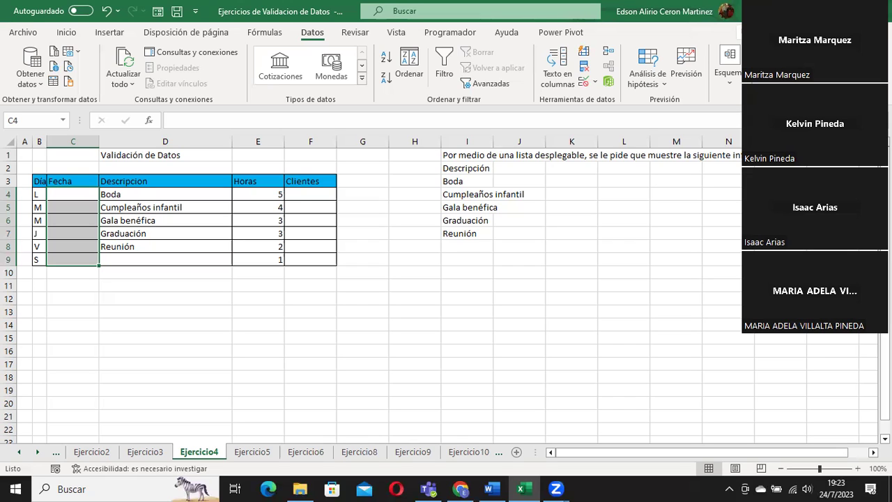
Restrict C4:C9 to dates between 1/08/2023 and 10/08/2023.
key("alt+Tab")
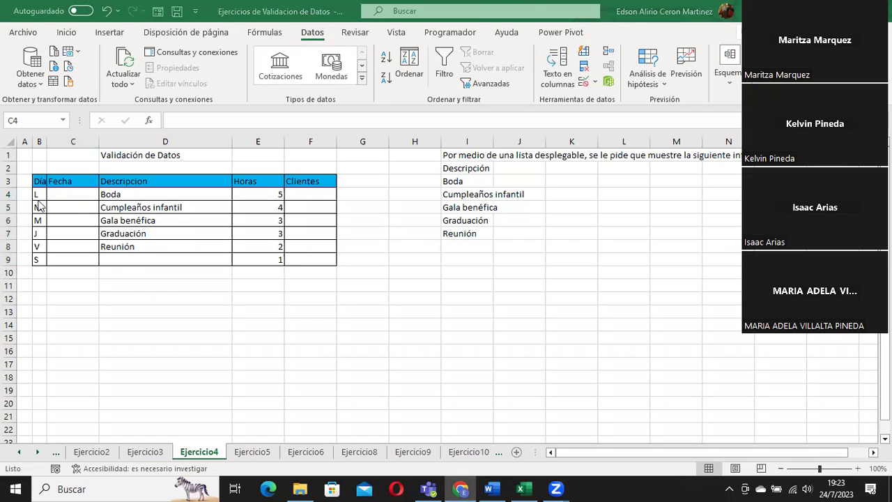
key("shift+Down")
key("shift+Down")
key("shift+Down")
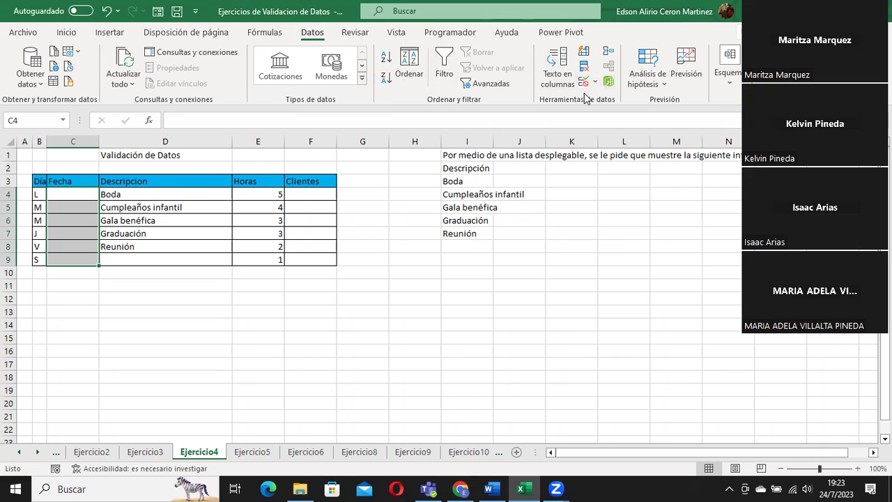
left_click(595, 86)
left_click(603, 100)
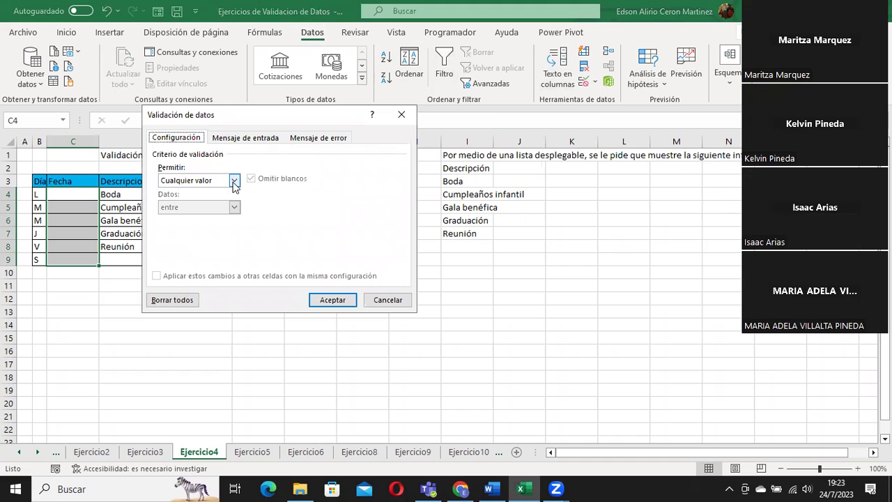
left_click(234, 181)
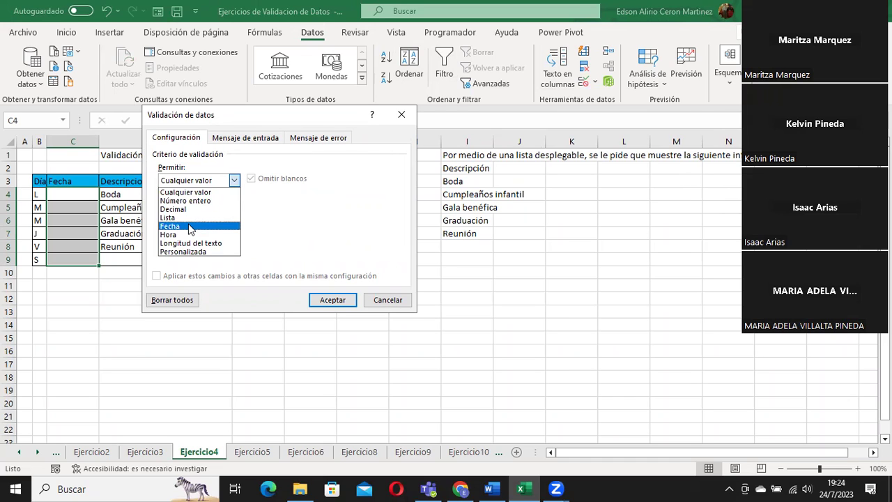
left_click(190, 226)
left_click(186, 232)
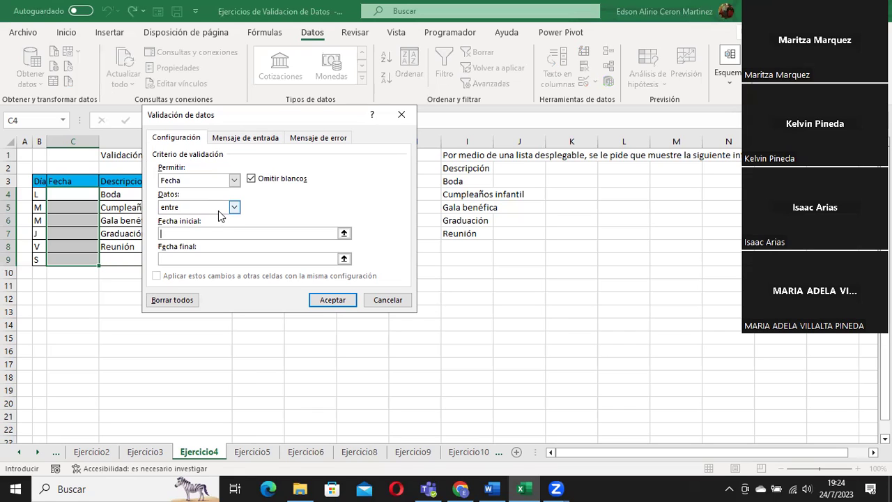
type("1/08/2023")
left_click(204, 256)
type("10/08/2023")
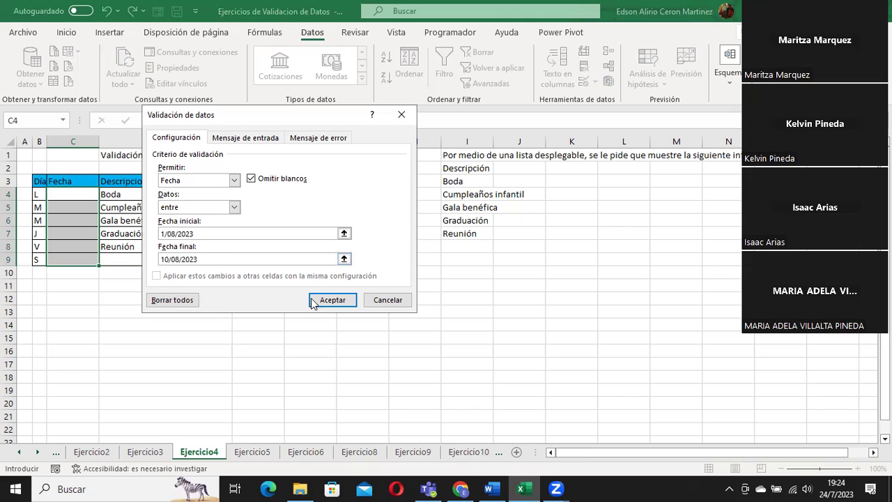
left_click(234, 138)
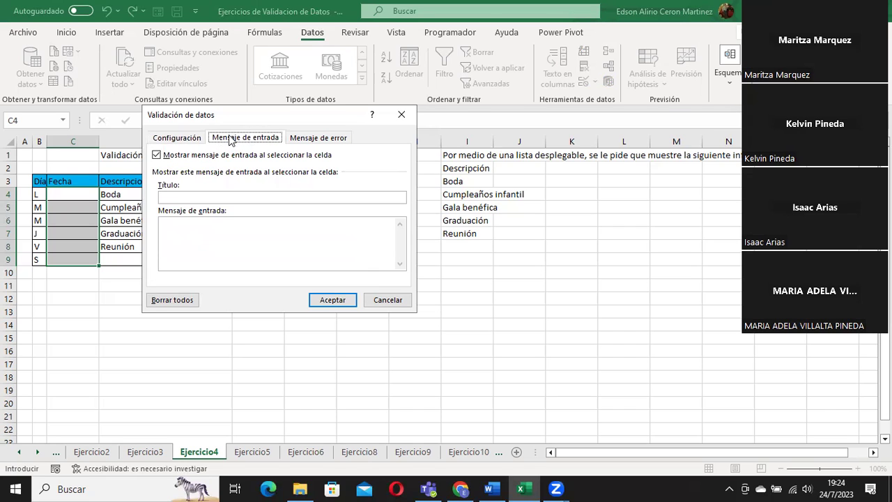
Enter the input message title 'Entrada' and text 'Ingrese una fecha entre el 1 y 10 de agosto 2023.'.
left_click(188, 197)
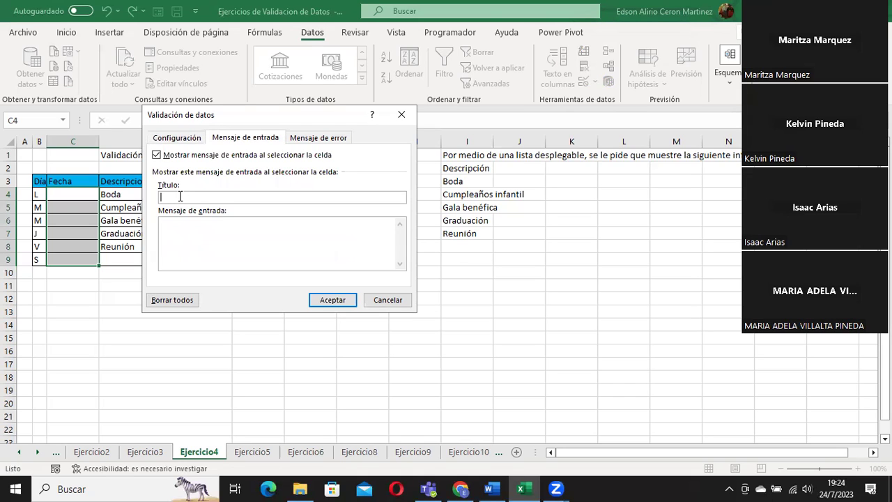
type("Entrada")
left_click(180, 239)
type("Ingrese")
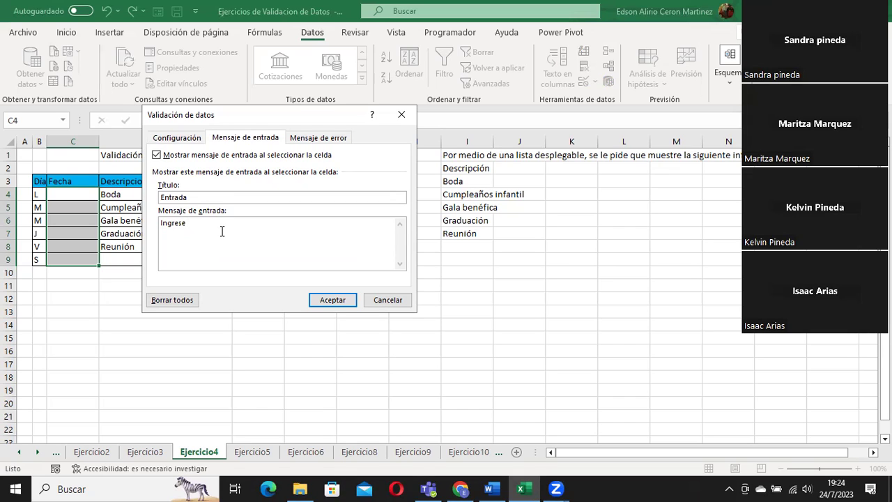
type("una fecha entre el 1 y 10 de agosto")
key("BackSpace")
key("BackSpace")
type("t")
type("o 2023.")
Select and copy the full input message text for reuse.
left_click_drag(326, 223, 157, 223)
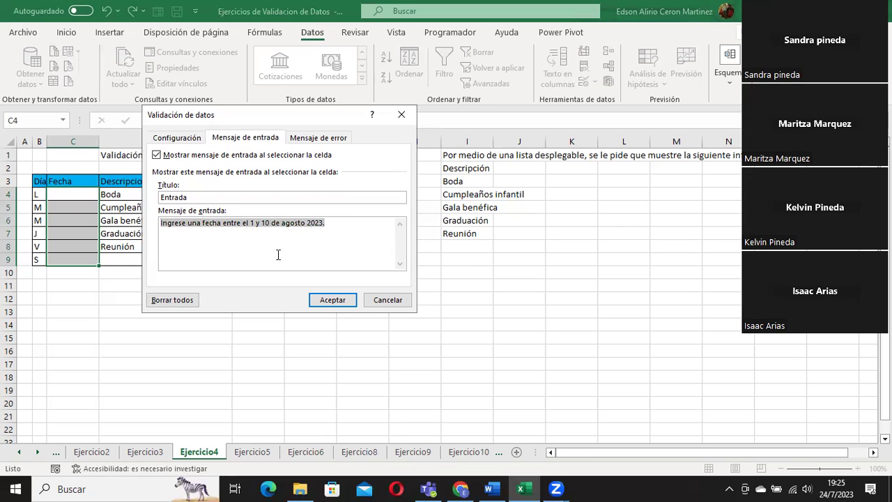
left_click(335, 232)
left_click_drag(337, 224, 146, 221)
left_click(342, 227)
left_click_drag(342, 227, 160, 222)
left_click(318, 138)
Set an Información-style error alert with the pasted date-range message and an empty title.
left_click(240, 198)
left_click(200, 226)
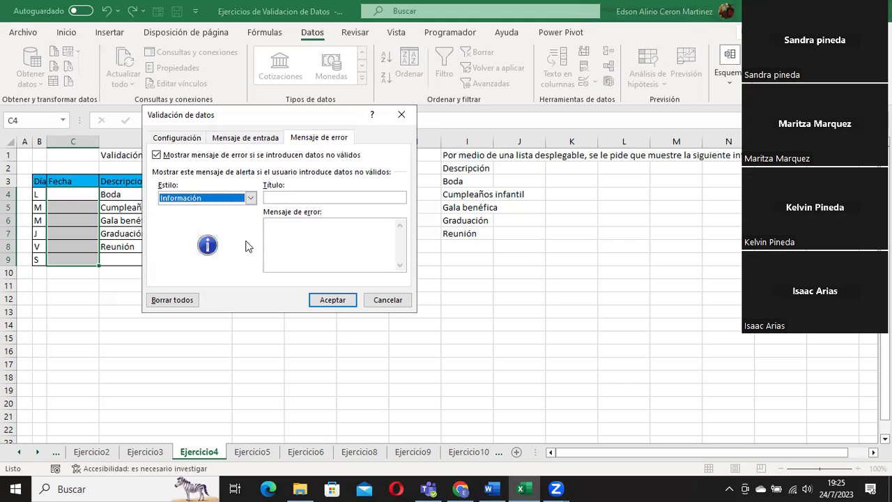
left_click(293, 243)
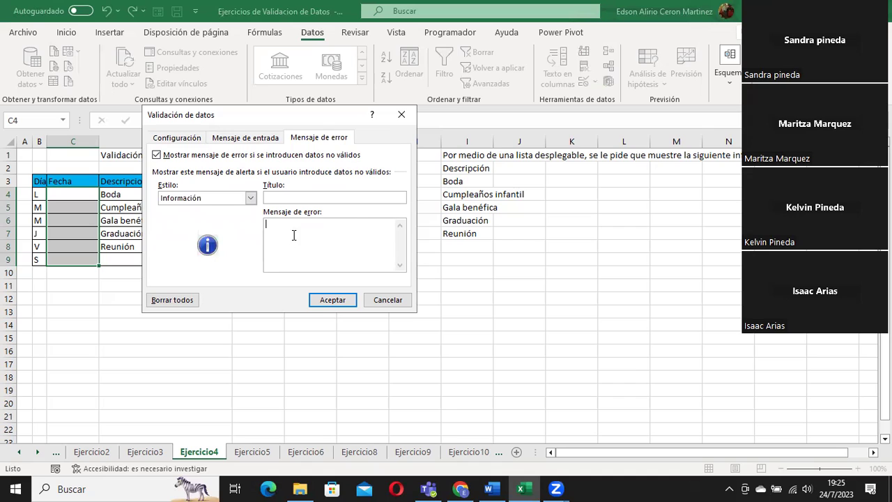
key("ctrl+v")
left_click(300, 198)
type("Error")
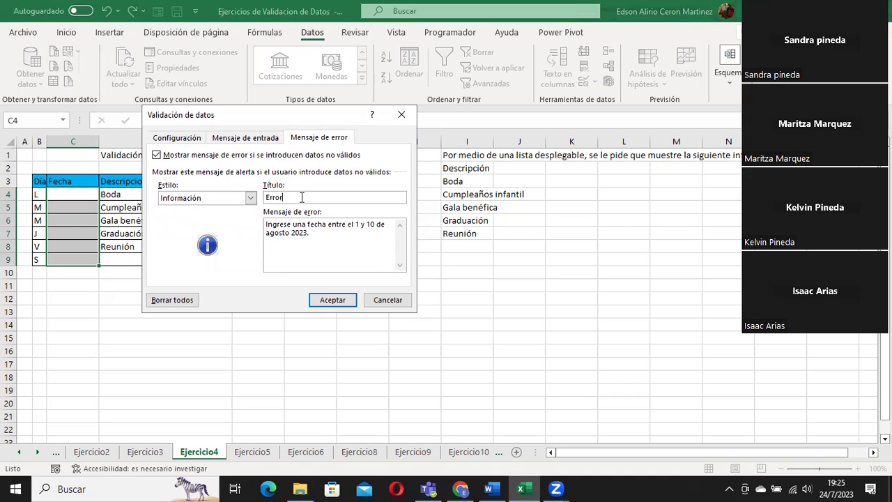
left_click_drag(289, 197, 263, 197)
key("BackSpace")
Apply the date rule, then test it with 2024 in C4 and cancel the rejected entry.
left_click(331, 300)
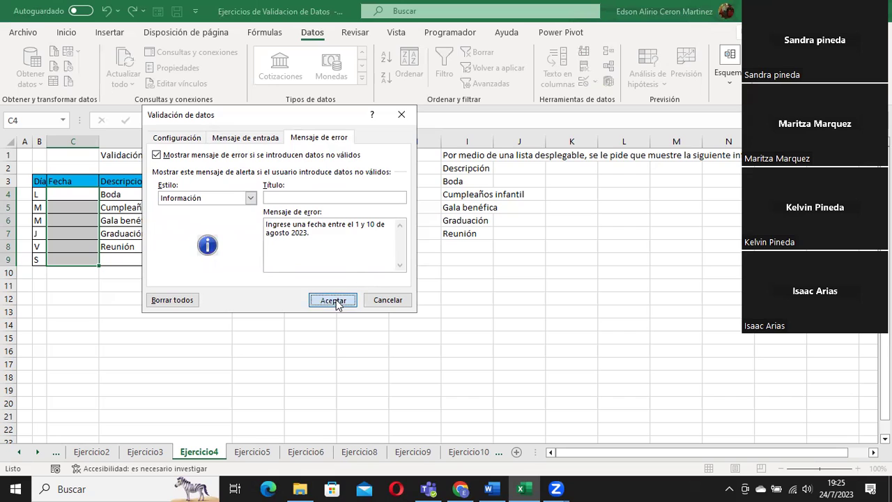
left_click(66, 195)
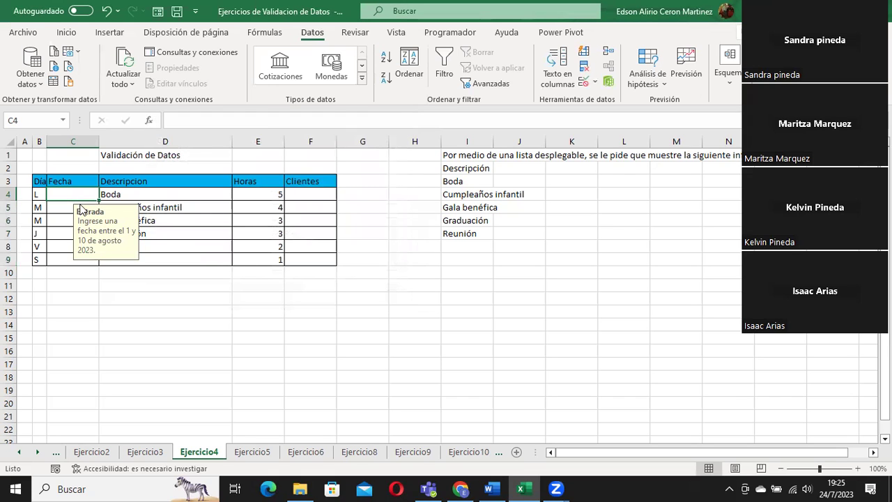
type("2024")
key("Return")
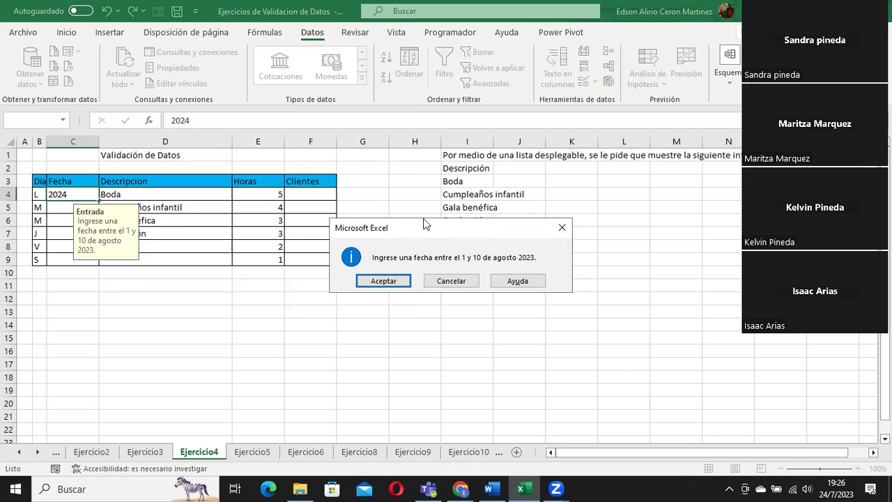
left_click(446, 281)
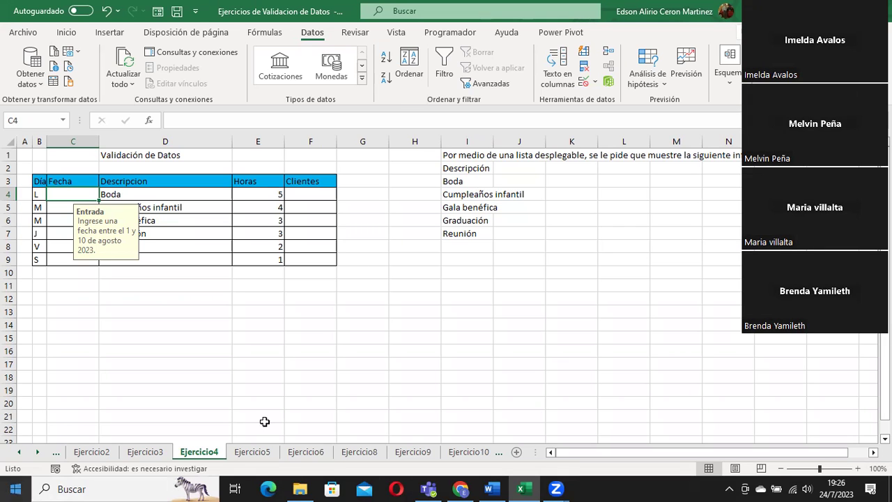
Switch to the Ejercicio5 sheet and select the seller names in column B.
left_click(259, 451)
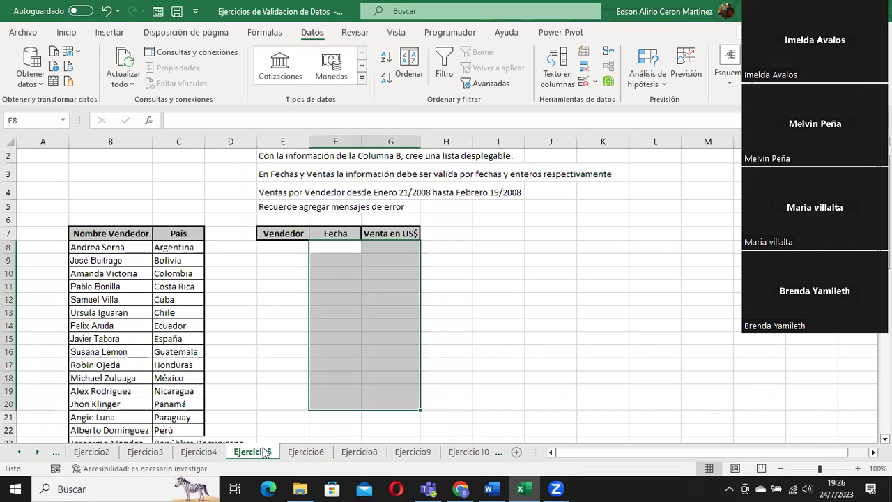
left_click(484, 336)
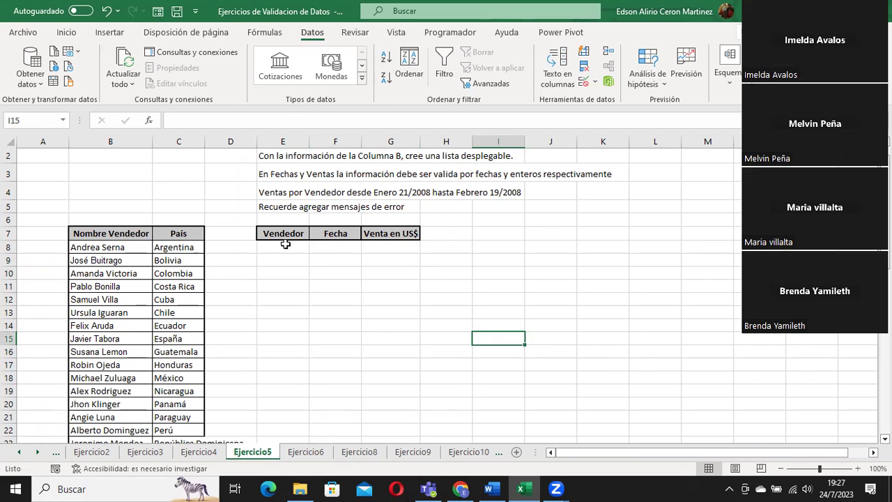
left_click_drag(286, 247, 288, 276)
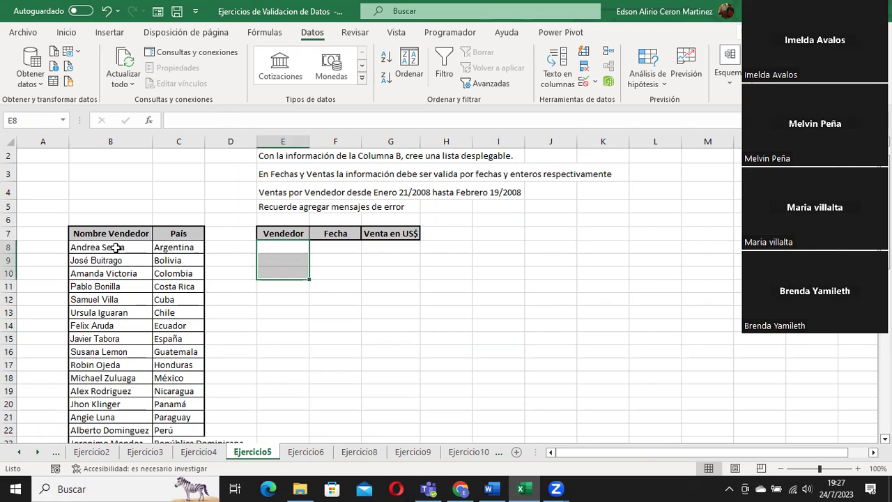
left_click_drag(113, 247, 91, 481)
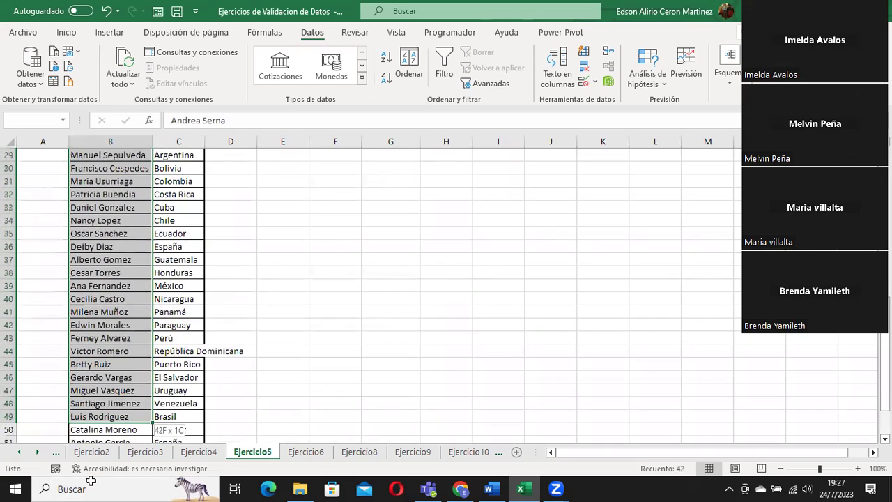
left_click_drag(90, 481, 96, 403)
scroll(290, 378, "up", 3)
scroll(312, 375, "up", 2)
scroll(313, 376, "up", 3)
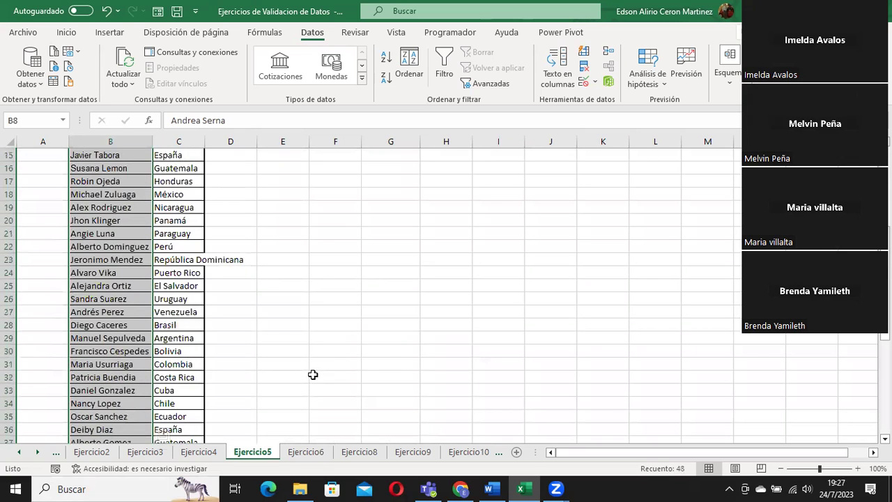
scroll(313, 375, "up", 4)
Point out E8, F8, the Enero 21/2008–Febrero 19/2008 date range, and select the Venta en US$ cells.
left_click(284, 220)
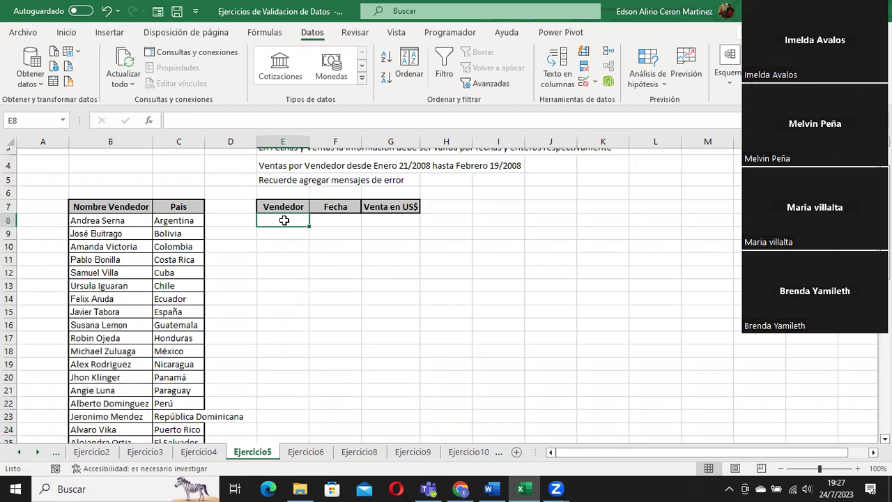
left_click(344, 218)
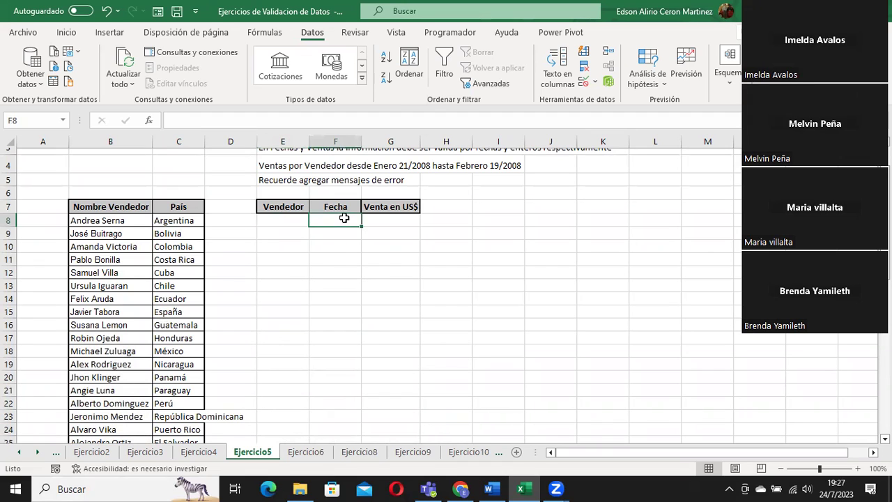
left_click(393, 168)
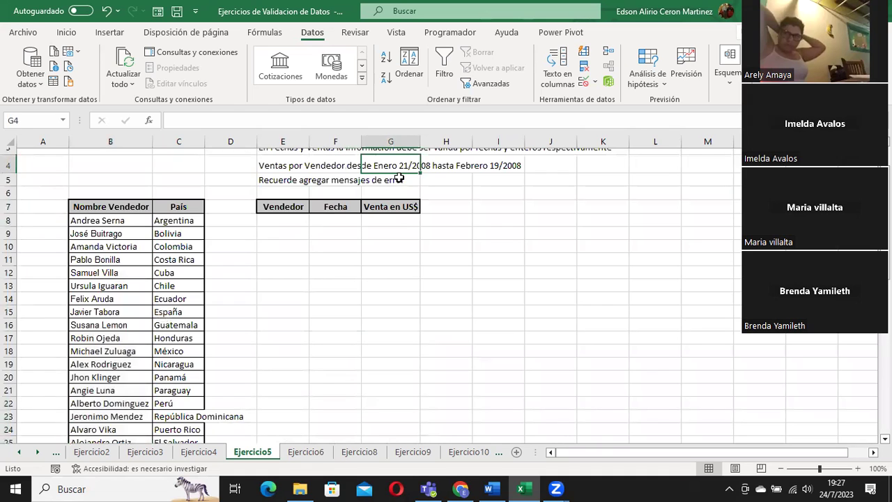
left_click(506, 165)
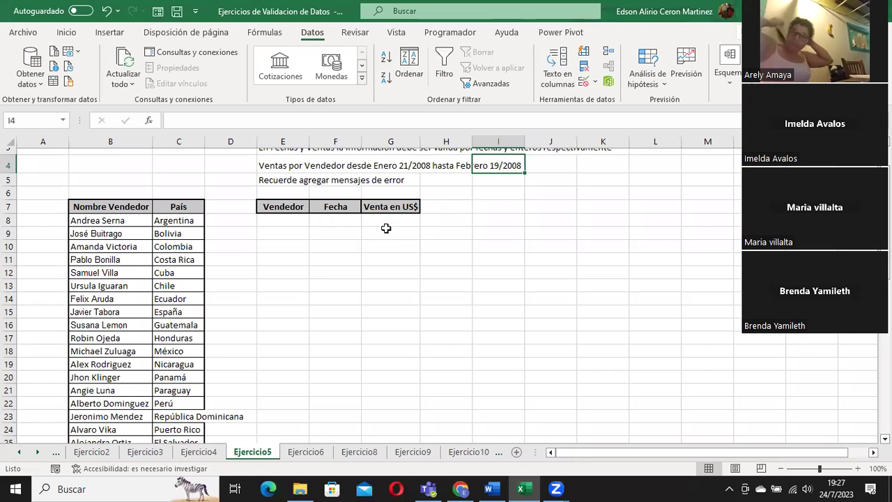
mouse_move(384, 220)
left_mouse_down()
mouse_move(397, 428)
mouse_move(400, 411)
left_mouse_up()
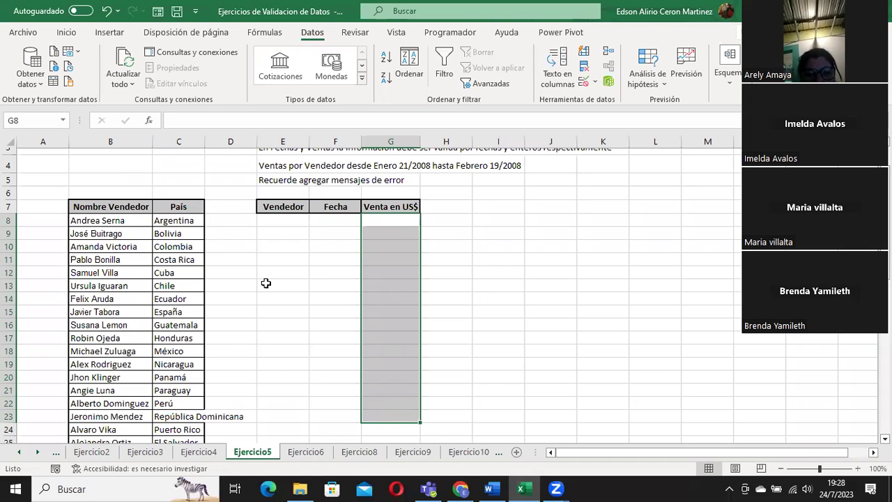
left_click_drag(279, 215, 285, 402)
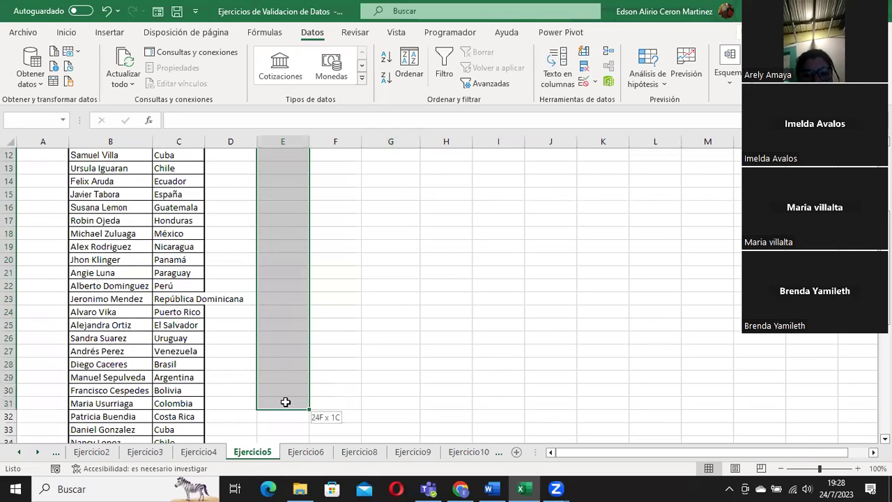
scroll(290, 378, "up", 4)
mouse_move(95, 279)
left_mouse_down()
mouse_move(98, 271)
mouse_move(97, 423)
left_mouse_up()
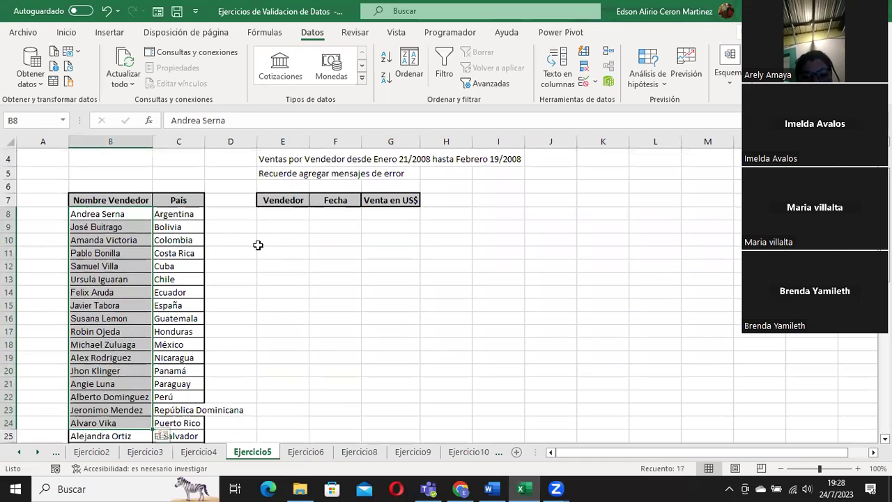
left_click(272, 212)
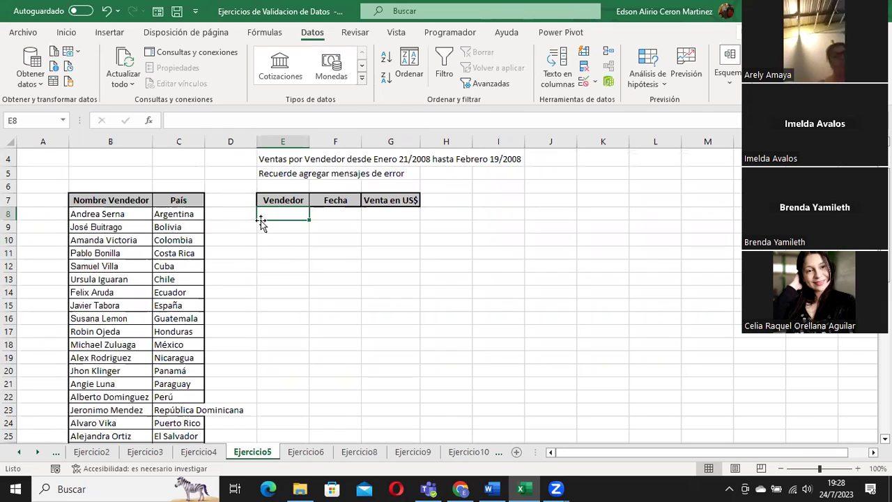
left_click_drag(119, 216, 106, 485)
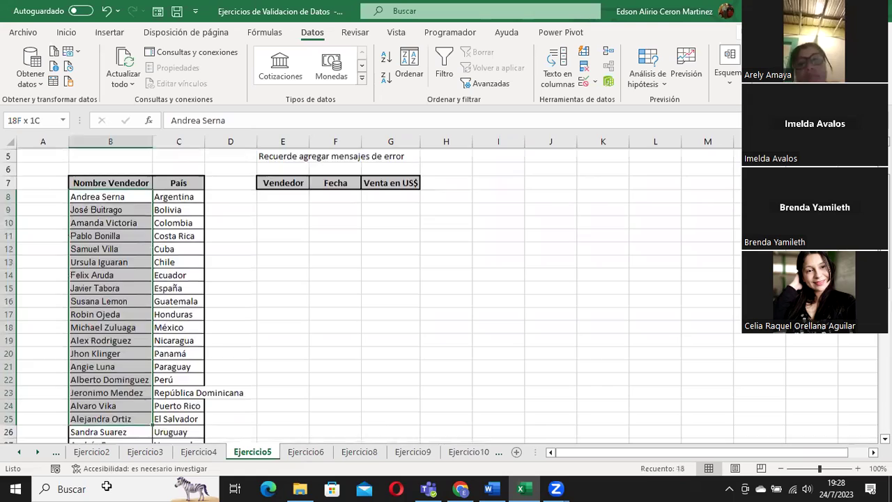
mouse_move(107, 486)
left_mouse_down()
mouse_move(118, 429)
mouse_move(115, 377)
left_mouse_up()
scroll(235, 334, "up", 5)
scroll(300, 274, "up", 6)
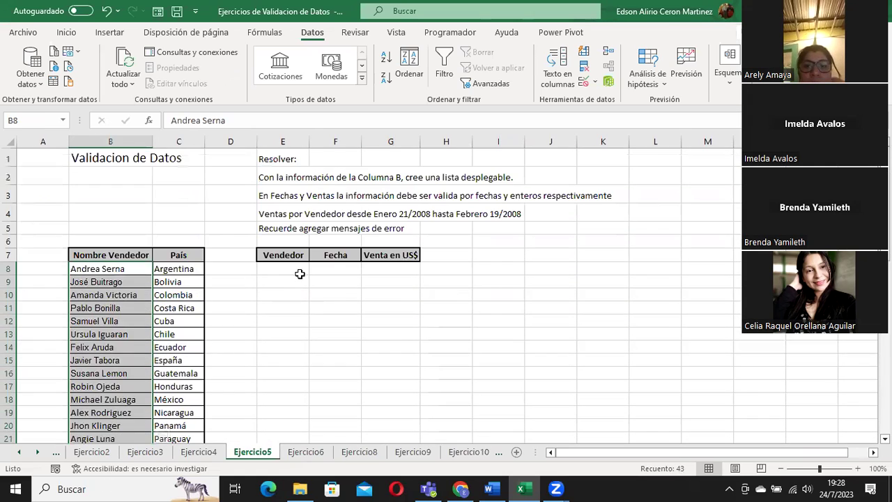
left_click(331, 268)
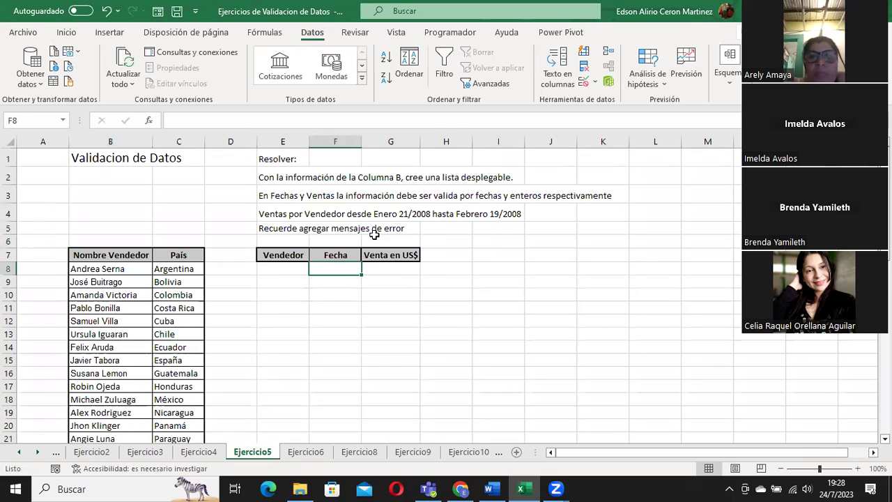
left_click(279, 216)
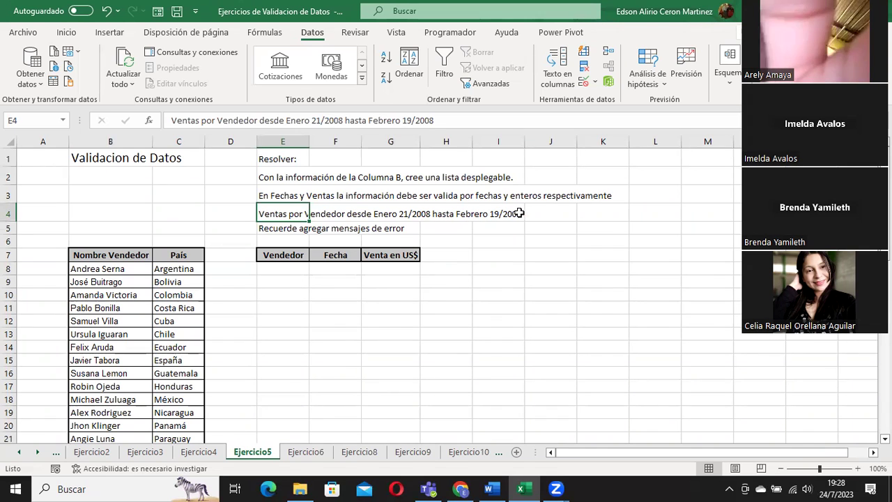
left_click(392, 267)
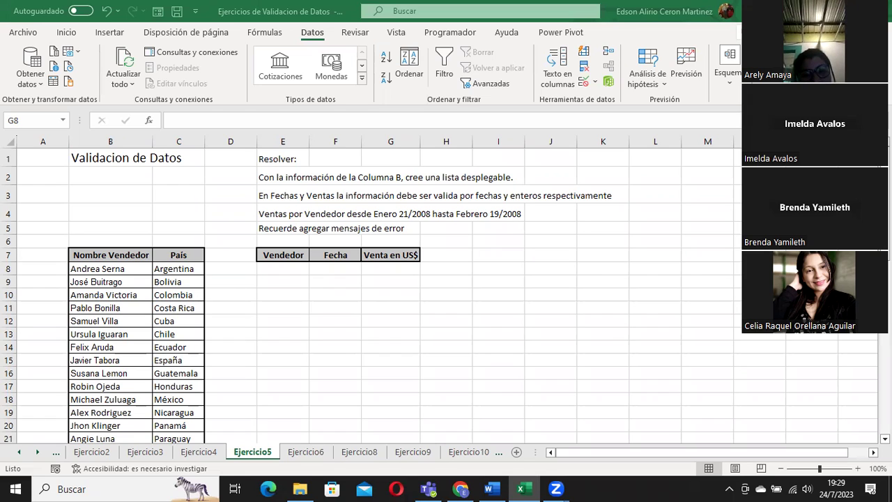
left_click(459, 489)
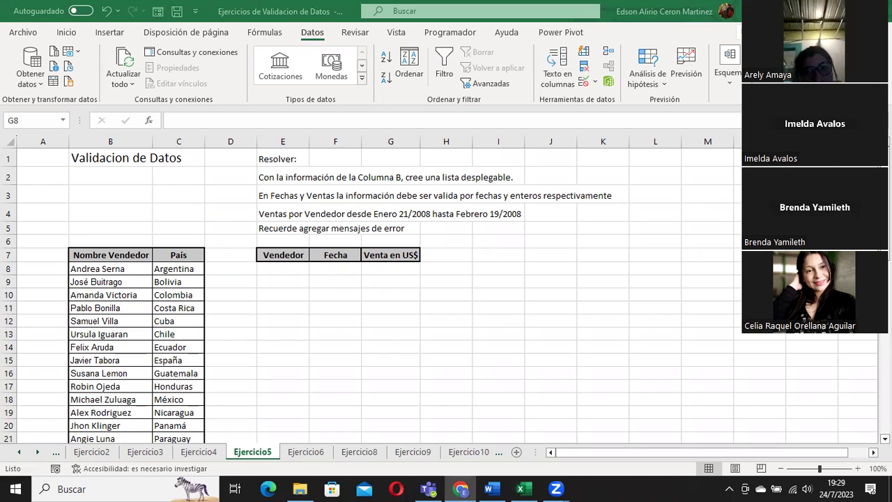
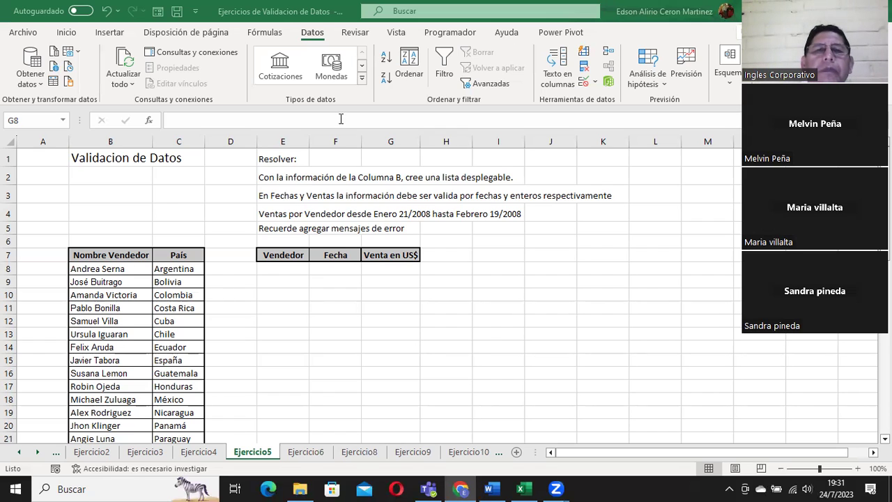
Select the empty Venta en US$ cells G8:G25 and browse number formats, leaving them General.
left_click(389, 267)
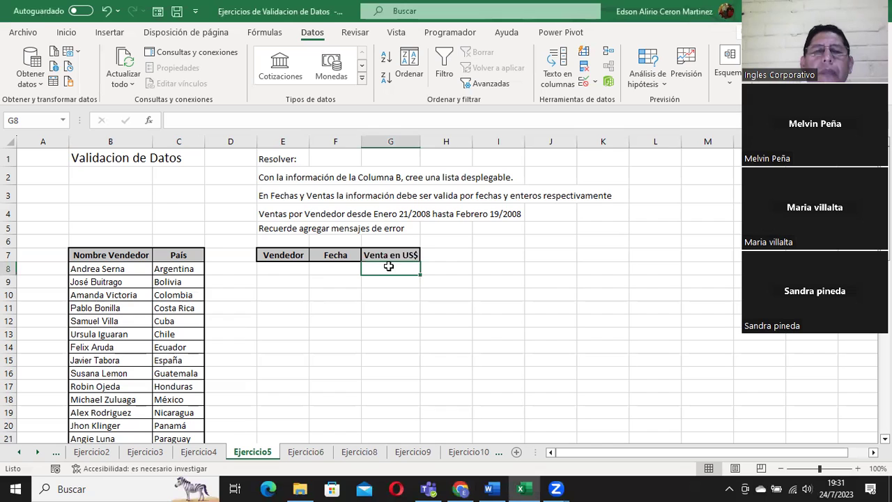
left_click_drag(389, 268, 390, 308)
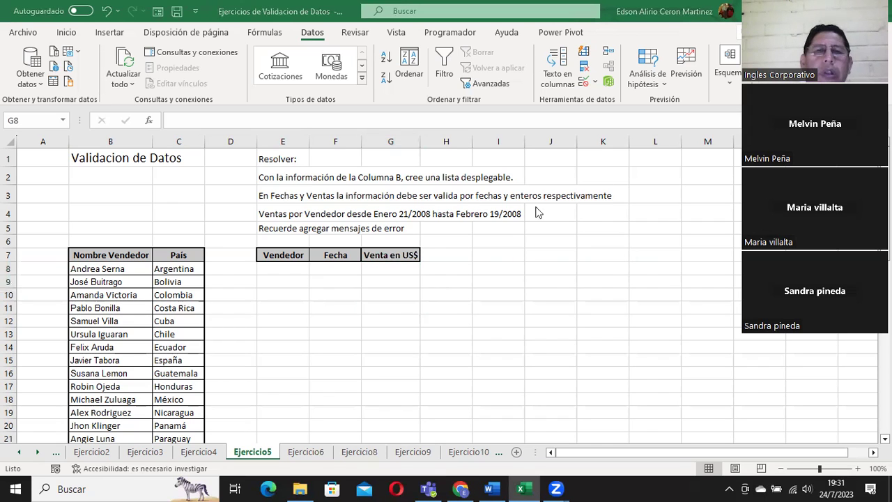
mouse_move(397, 267)
left_mouse_down()
mouse_move(402, 452)
mouse_move(408, 422)
left_mouse_up()
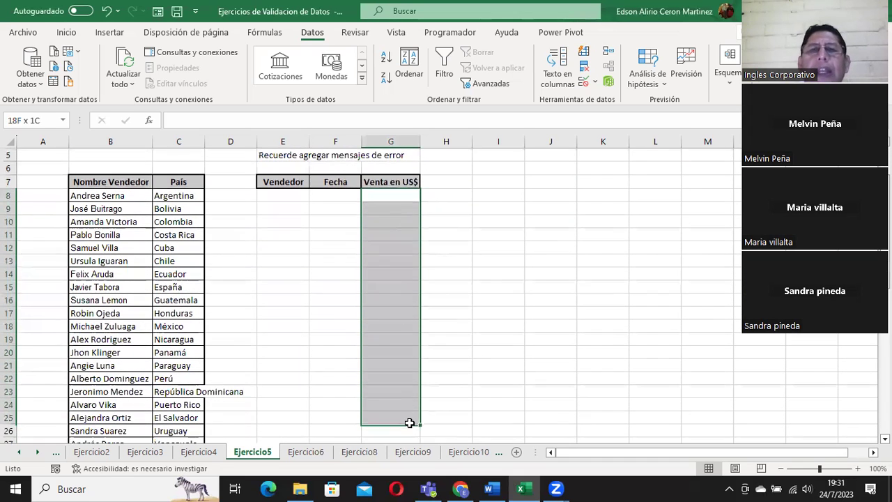
left_click(76, 36)
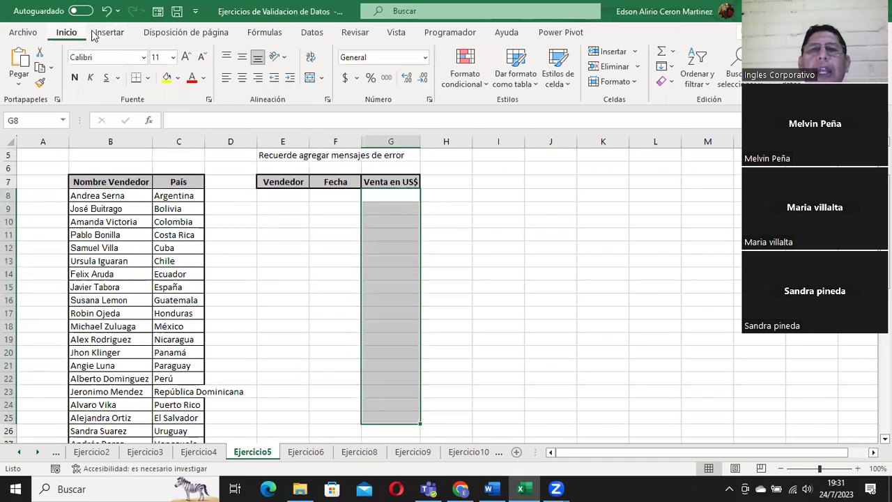
left_click(425, 57)
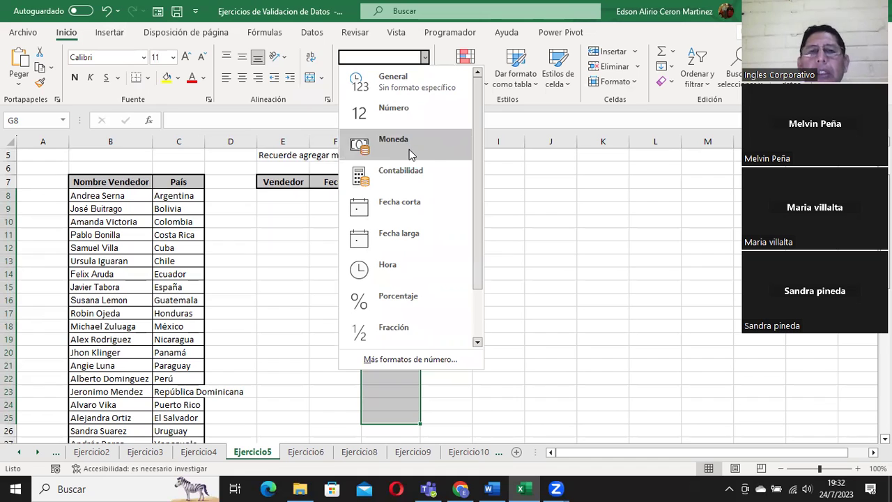
left_click(624, 200)
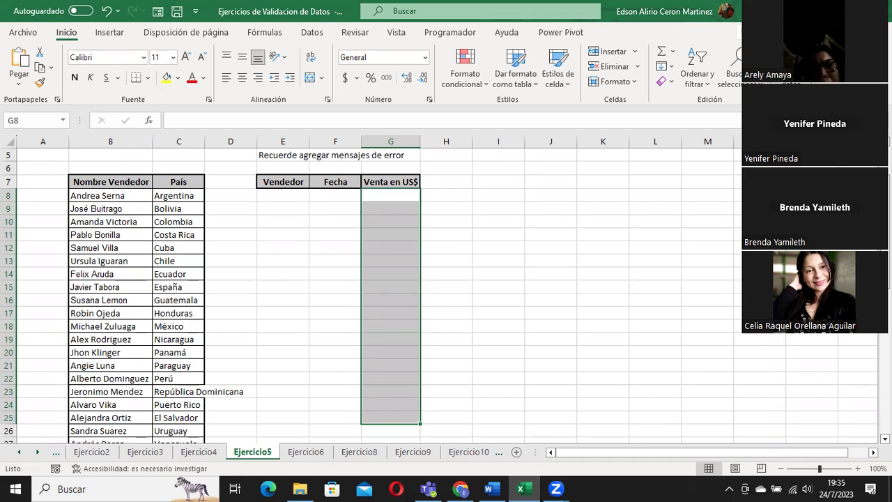
On the Ejercicio6 sheet, select the article names F8:F15, then the prices G8:G15.
left_click(304, 452)
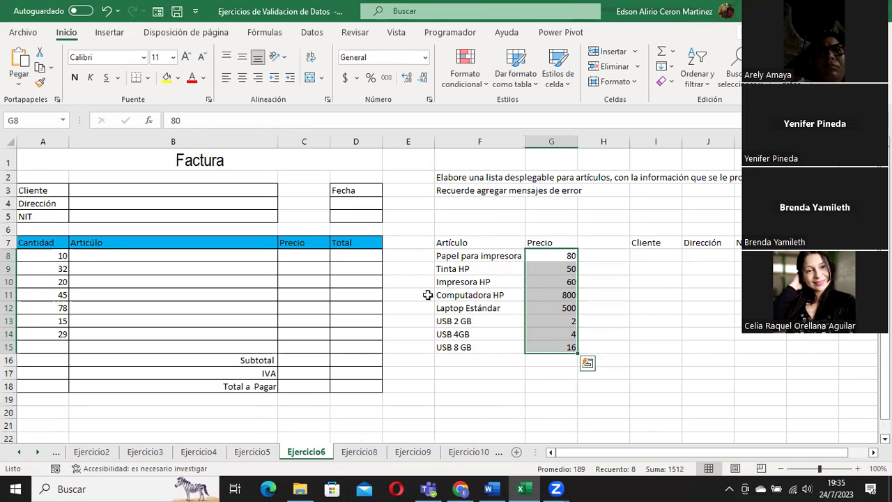
left_click(192, 255)
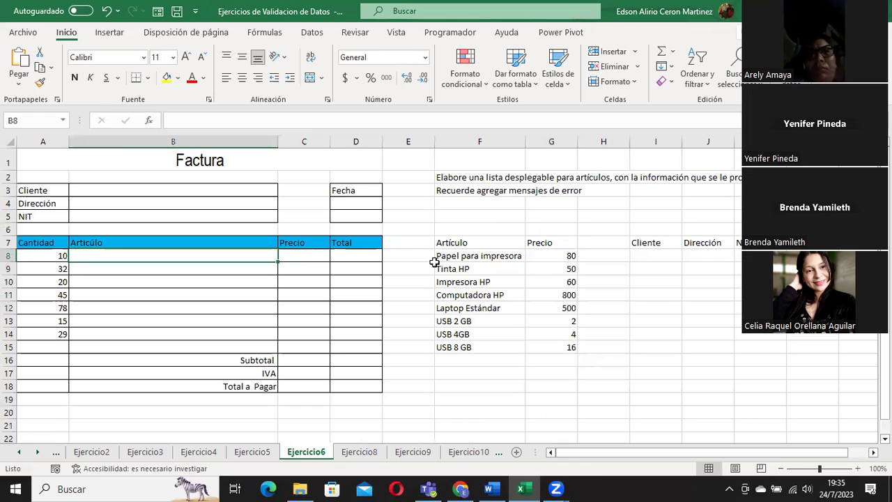
left_click_drag(457, 257, 464, 346)
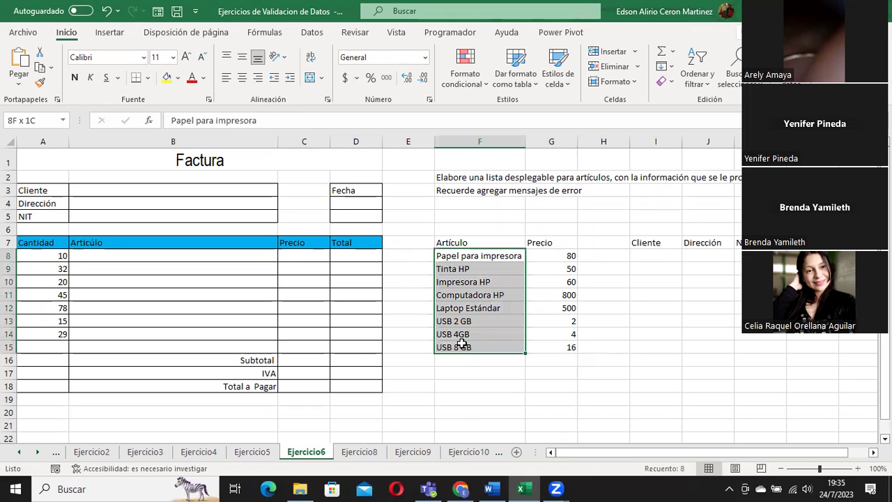
left_click_drag(477, 257, 466, 349)
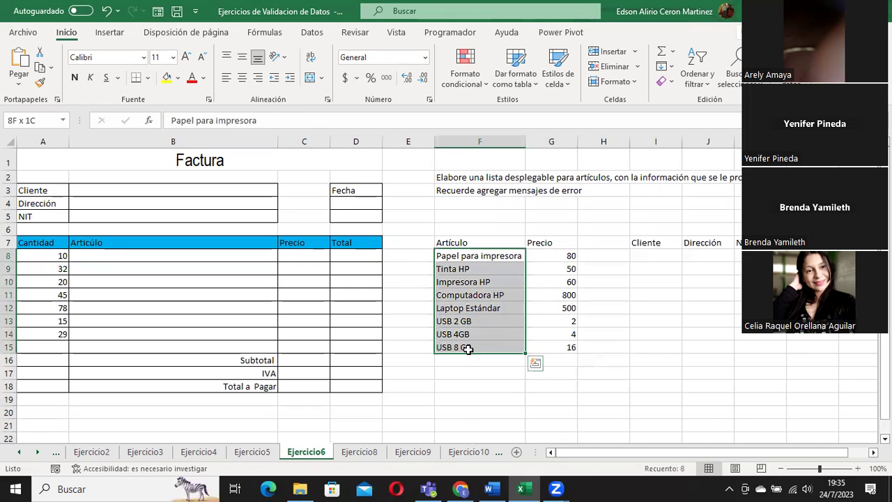
left_click(318, 262)
left_click_drag(554, 256, 554, 346)
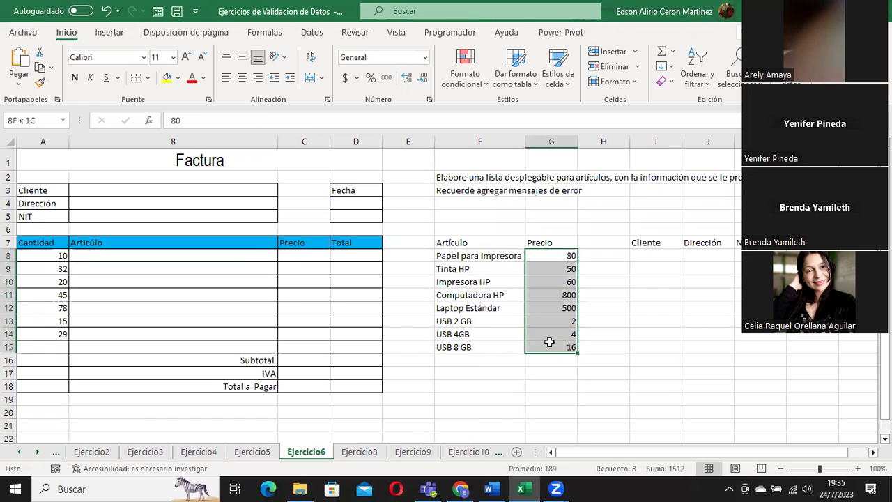
Select the Accounting-formatted Total cells D8:D14 in the Factura invoice.
left_click(344, 254)
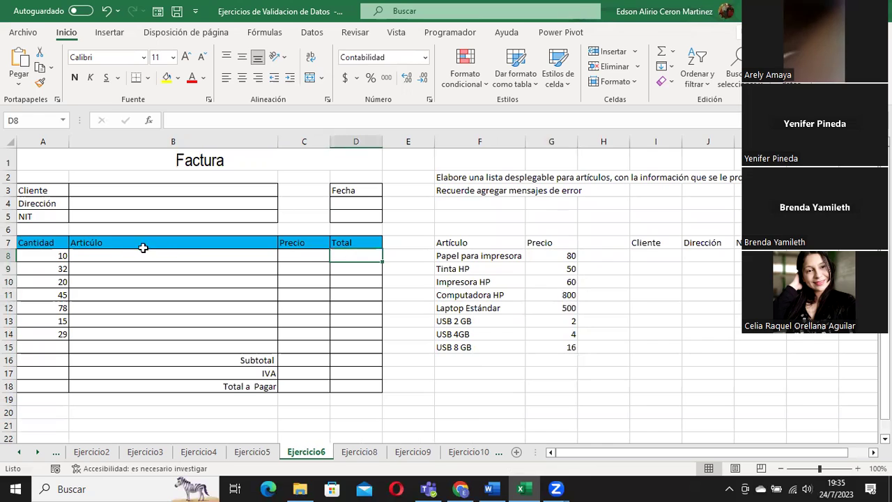
left_click(53, 262)
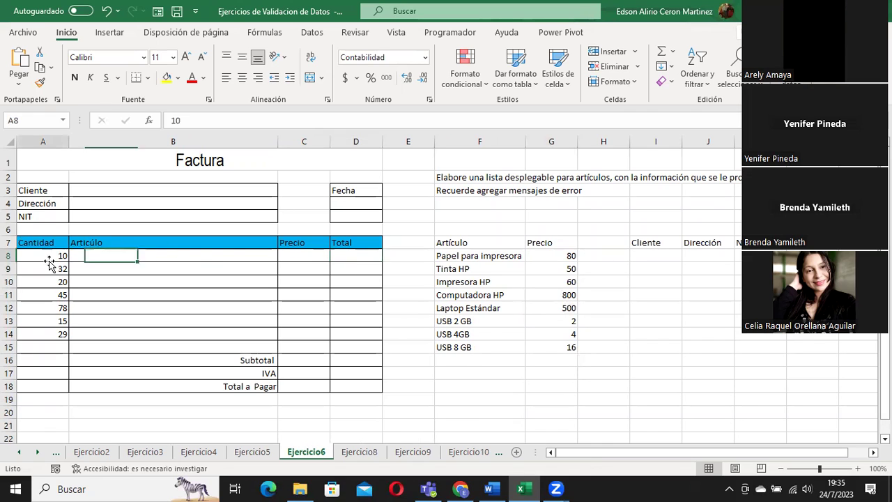
left_click(339, 256)
left_click(348, 362)
mouse_move(356, 255)
left_mouse_down()
mouse_move(353, 349)
mouse_move(354, 338)
left_mouse_up()
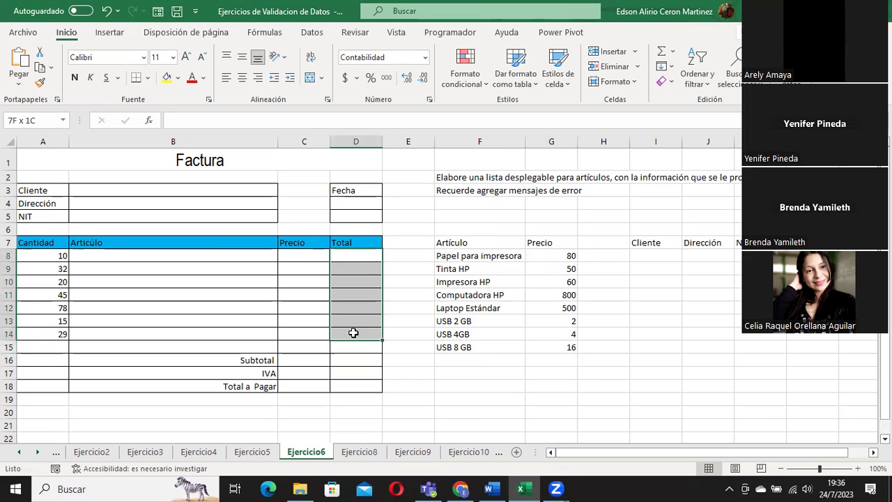
From Artículo cell B8, mark the article names F8:F15 as the dropdown's list source.
left_click(341, 374)
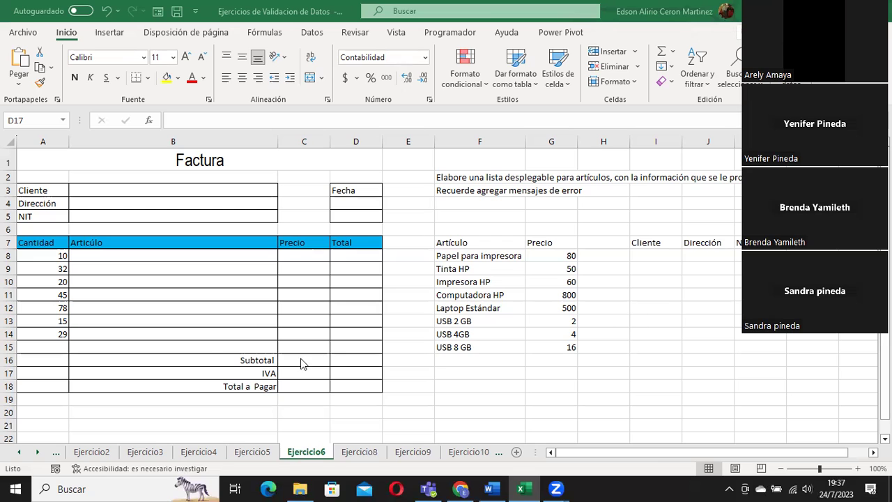
left_click(104, 257)
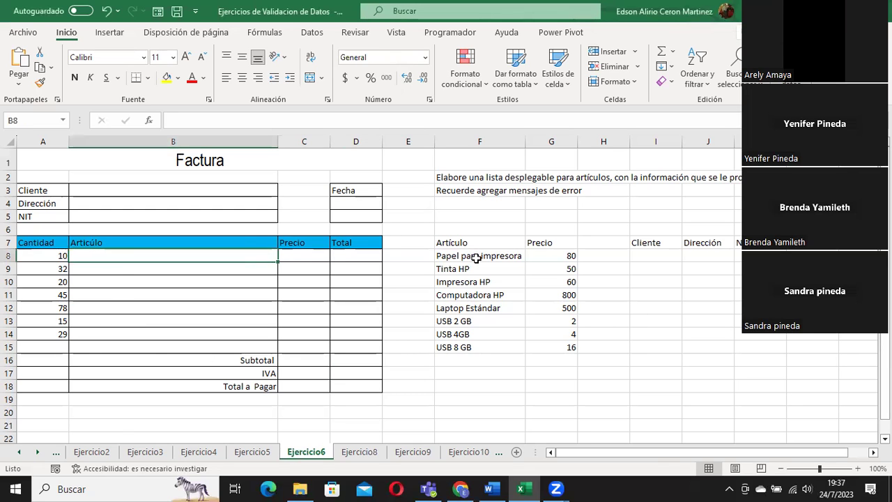
left_click_drag(473, 257, 476, 345)
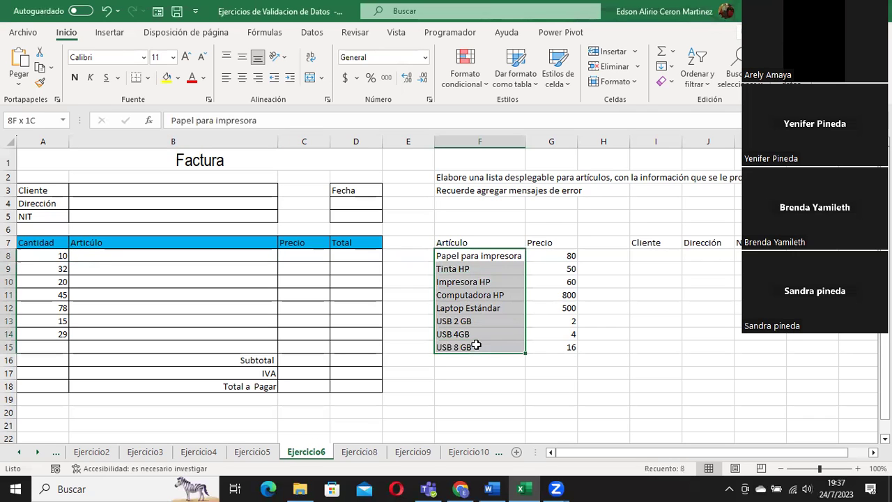
Select the eight article names F8:F15, then their prices G8:G15.
left_click_drag(476, 257, 472, 349)
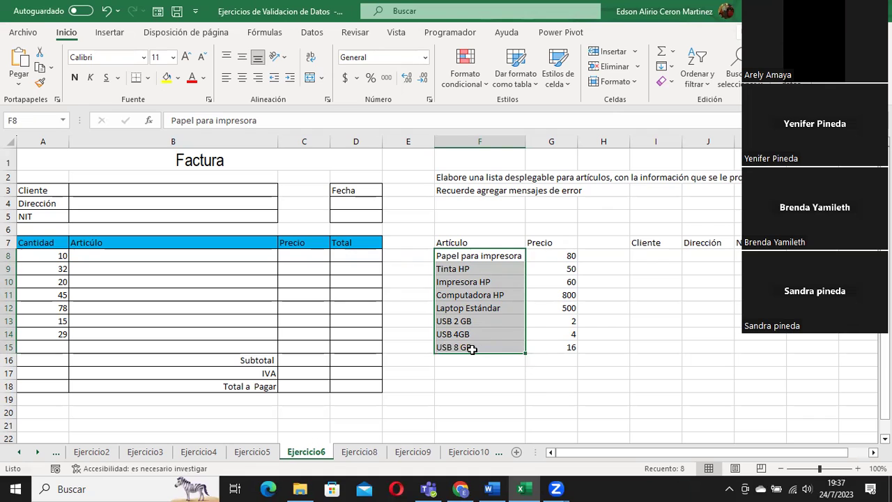
left_click_drag(543, 256, 550, 347)
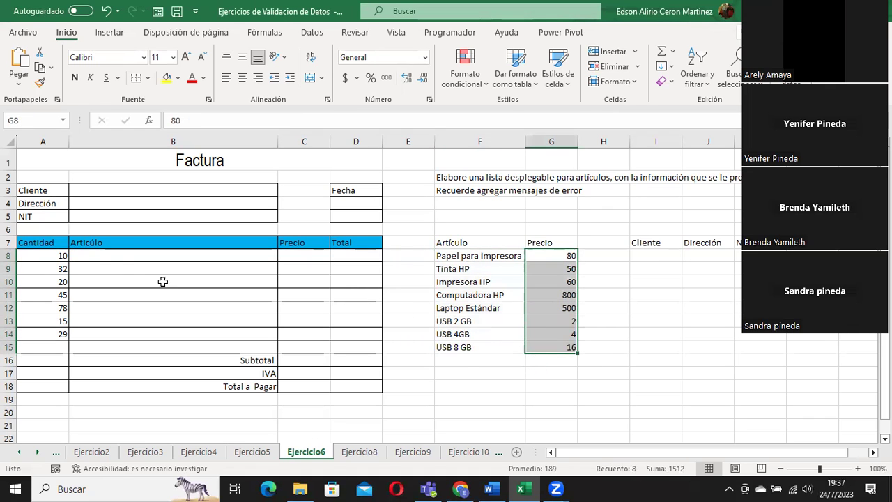
left_click(47, 259)
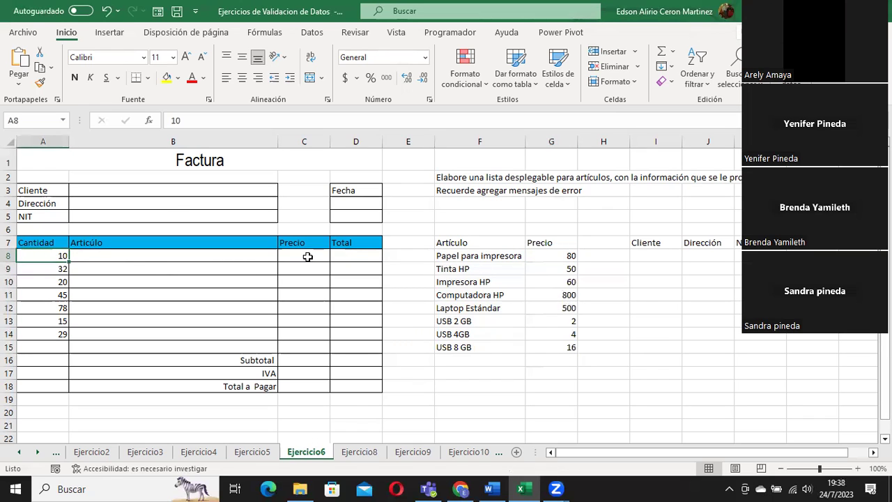
left_click(362, 254)
left_click(306, 259)
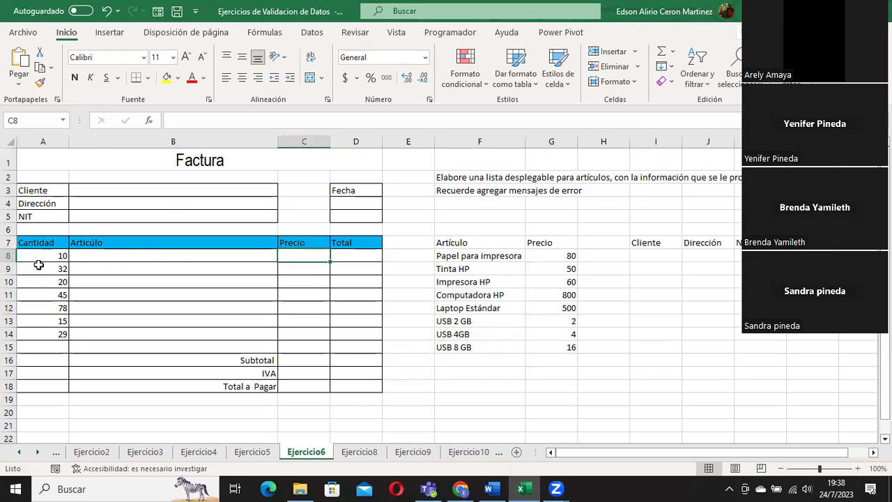
left_click(49, 256)
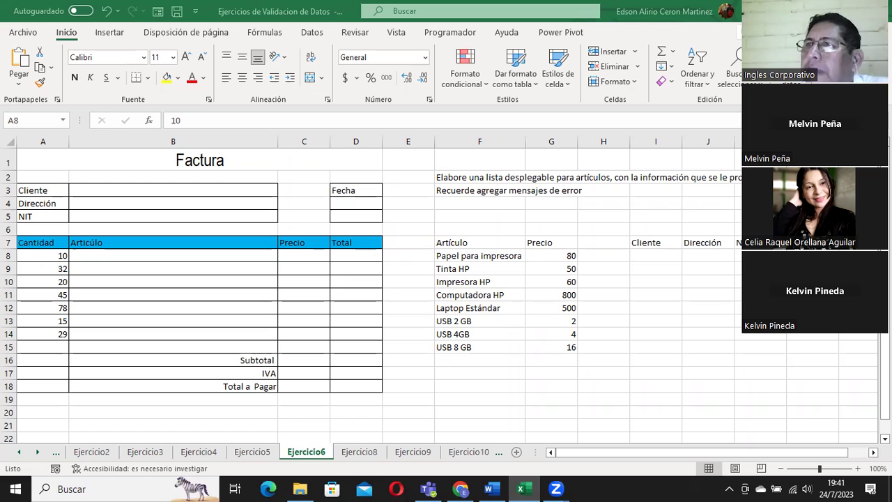
left_click(160, 251)
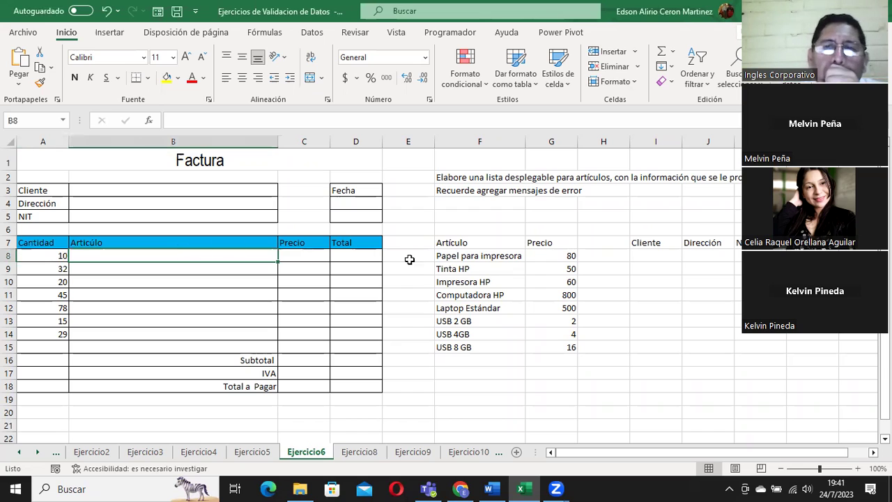
left_click(486, 256)
left_click(466, 270)
left_click(467, 285)
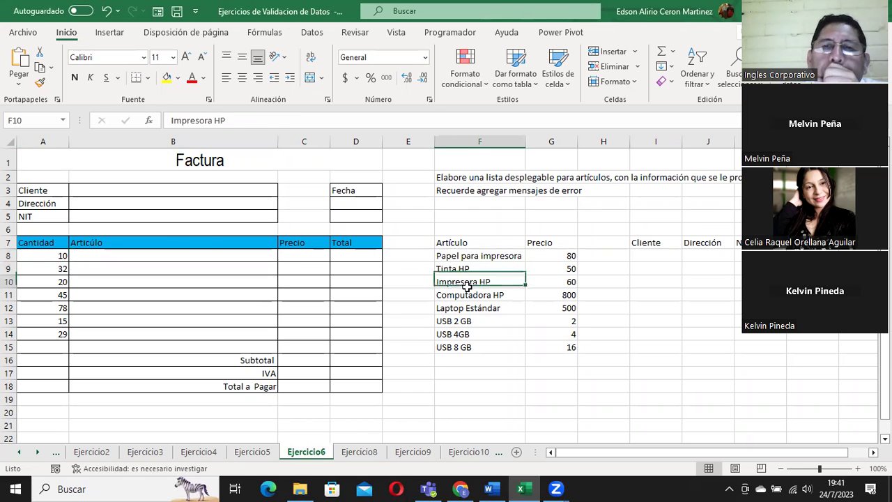
left_click_drag(465, 347, 569, 340)
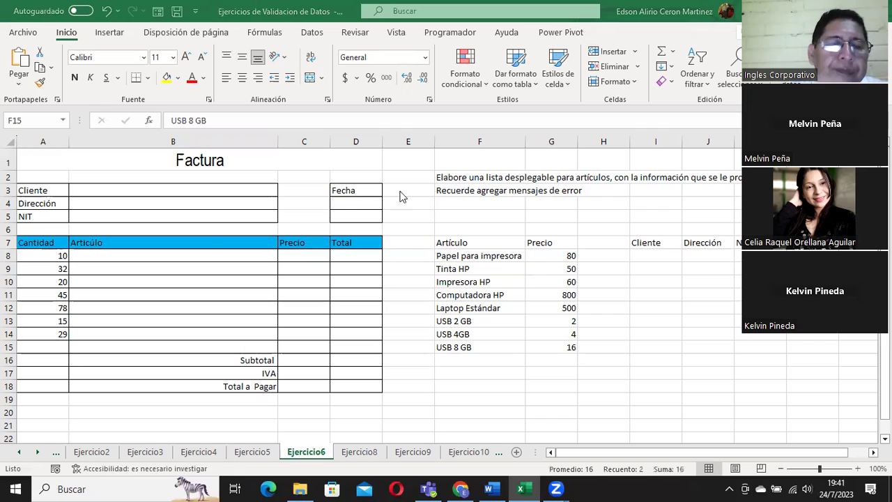
left_click(61, 256)
left_click(49, 274)
left_click(44, 282)
left_click(44, 294)
left_click(43, 308)
left_click(47, 321)
left_click(49, 333)
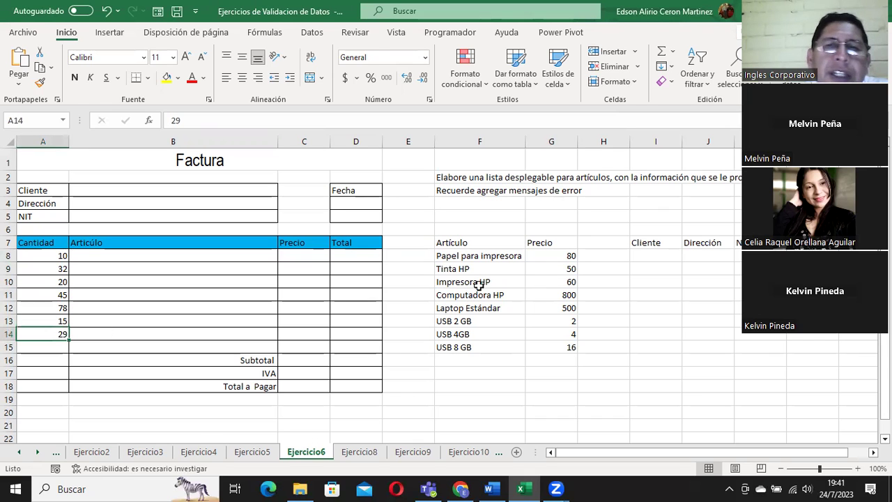
left_click_drag(553, 255, 565, 340)
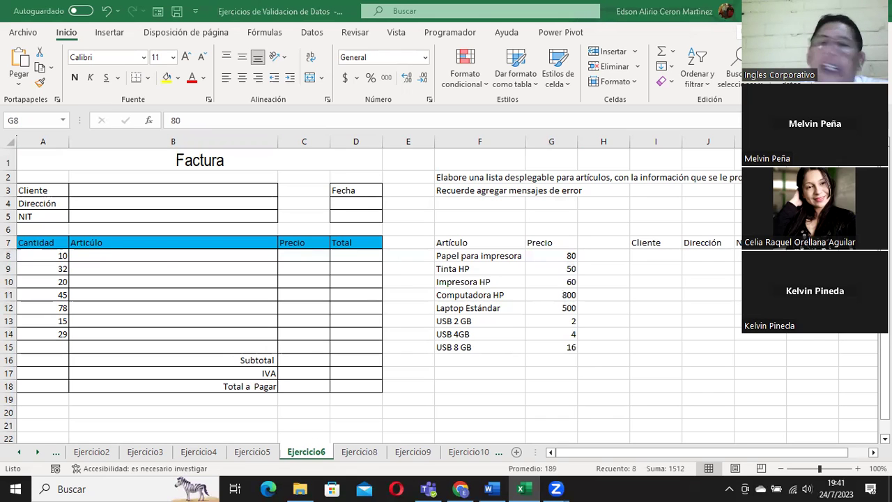
left_click(46, 347)
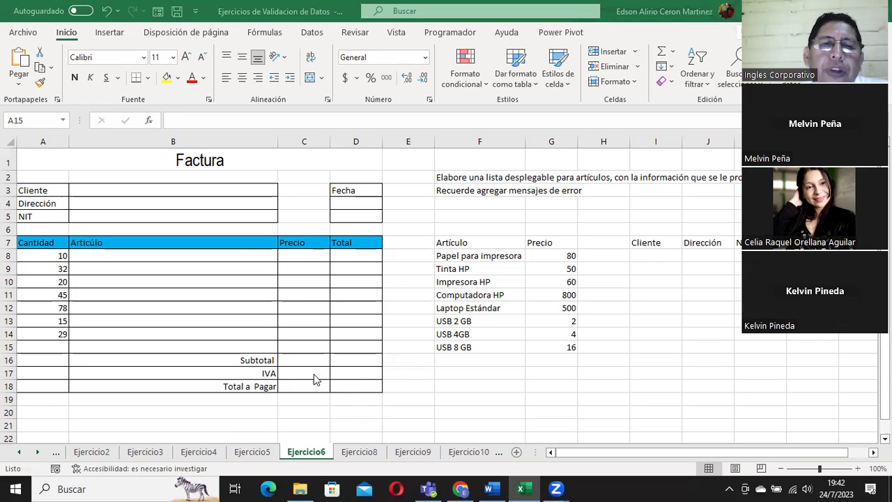
left_click(347, 384)
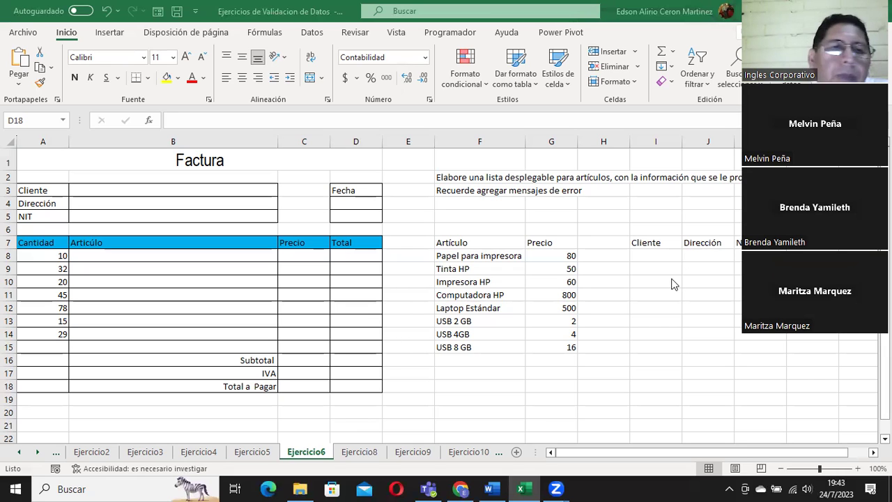
Select Artículo cells B8:B15 and set their data validation to allow a Lista.
left_click(190, 254)
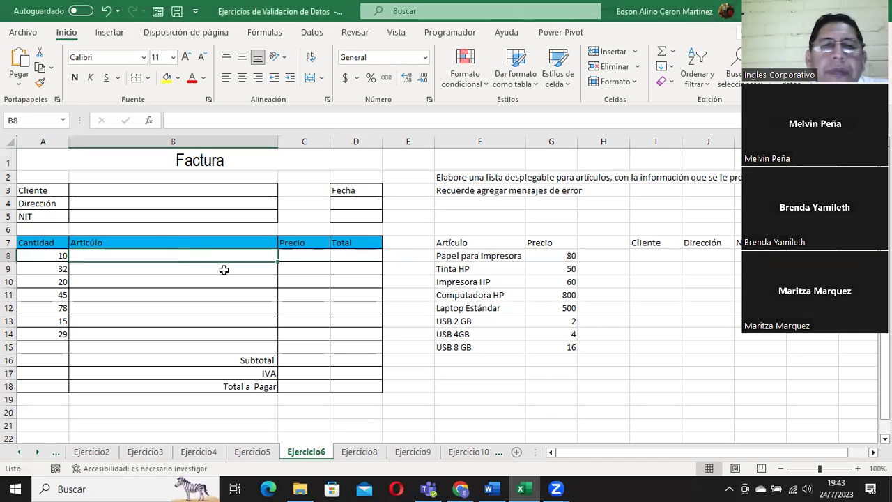
left_click_drag(191, 254, 177, 345)
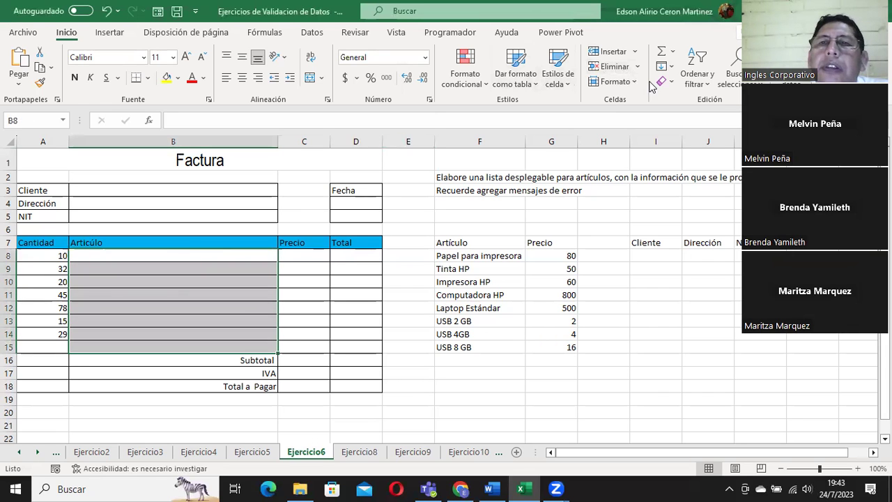
left_click(313, 33)
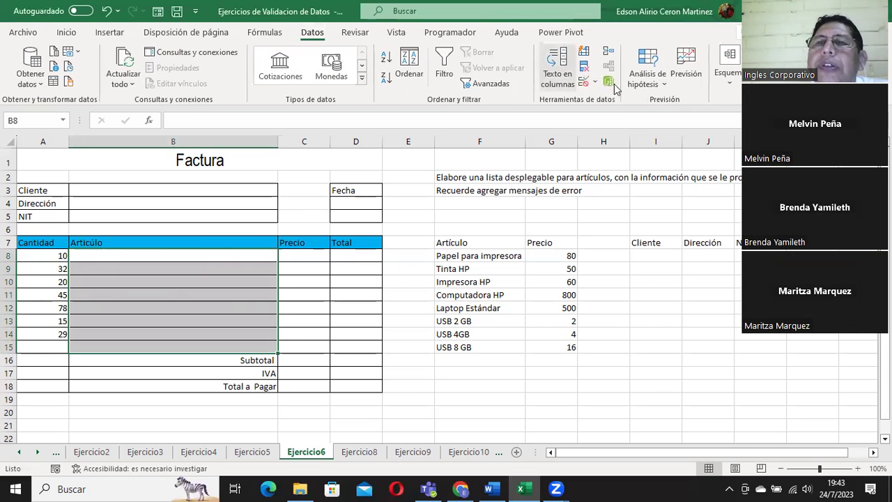
left_click(593, 85)
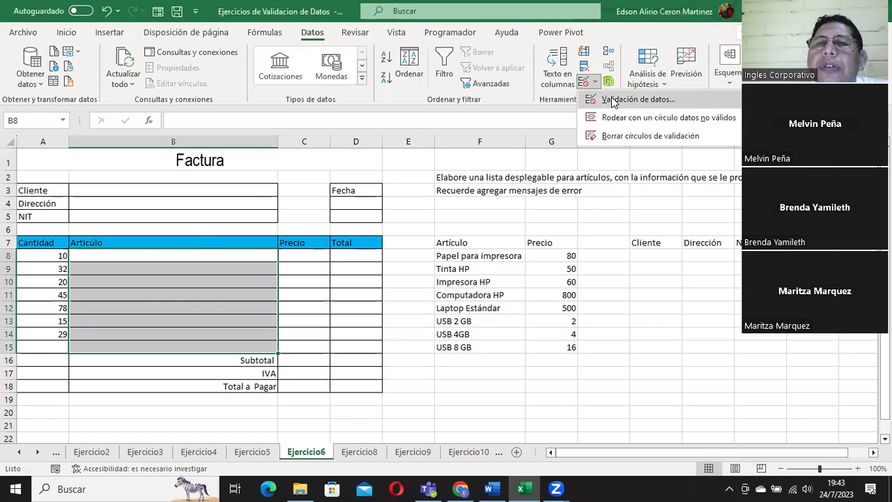
left_click(603, 95)
left_click(267, 198)
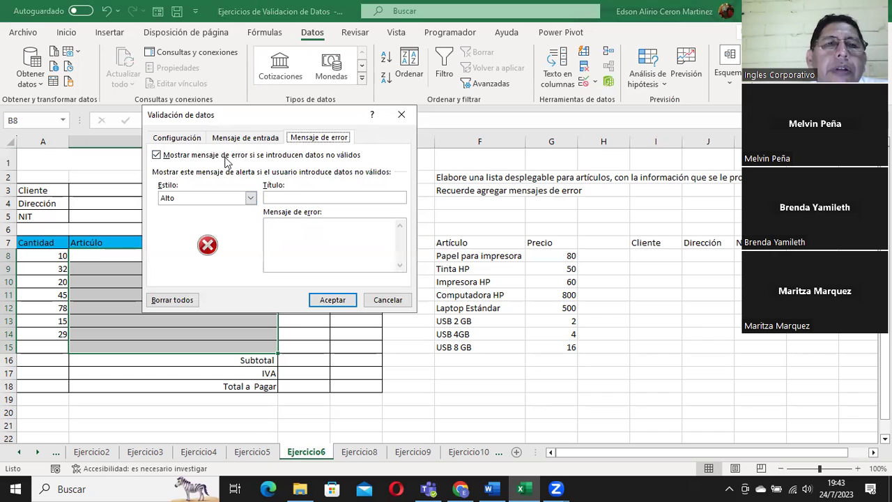
left_click(179, 138)
left_click(232, 181)
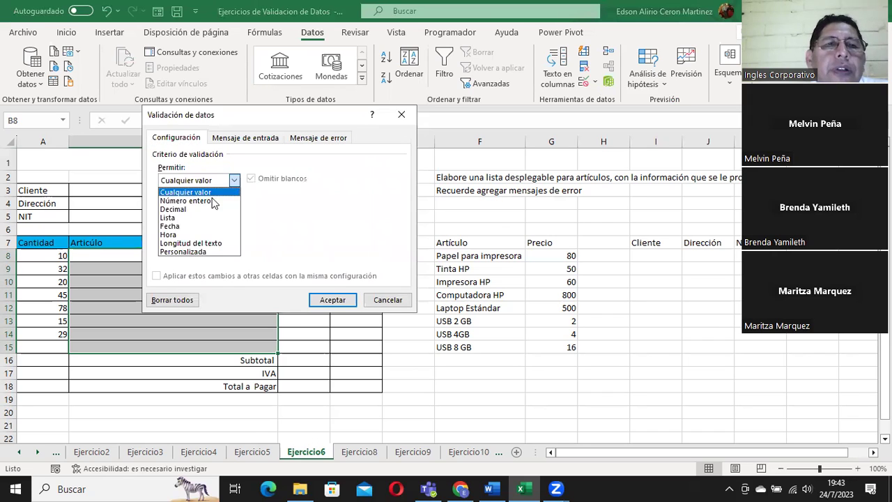
left_click(175, 217)
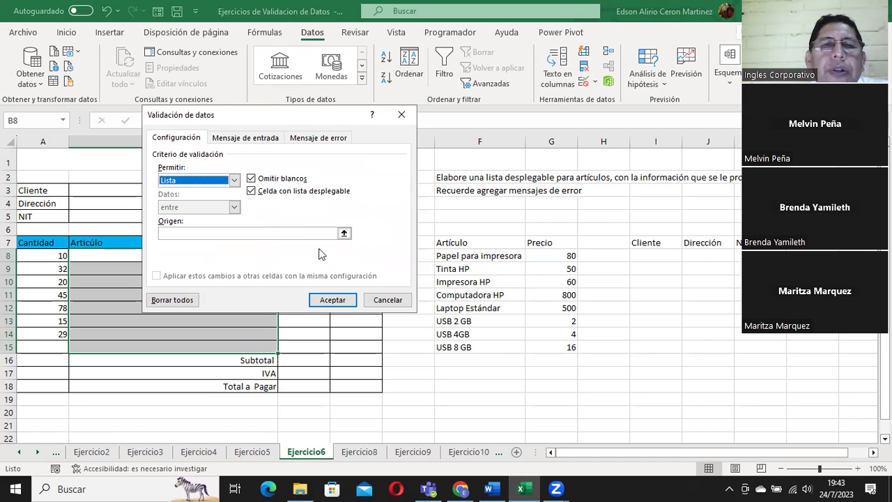
Set the list source to =$F$8:$F$15 and apply it, then select Precio cells C8:C15.
left_click(335, 233)
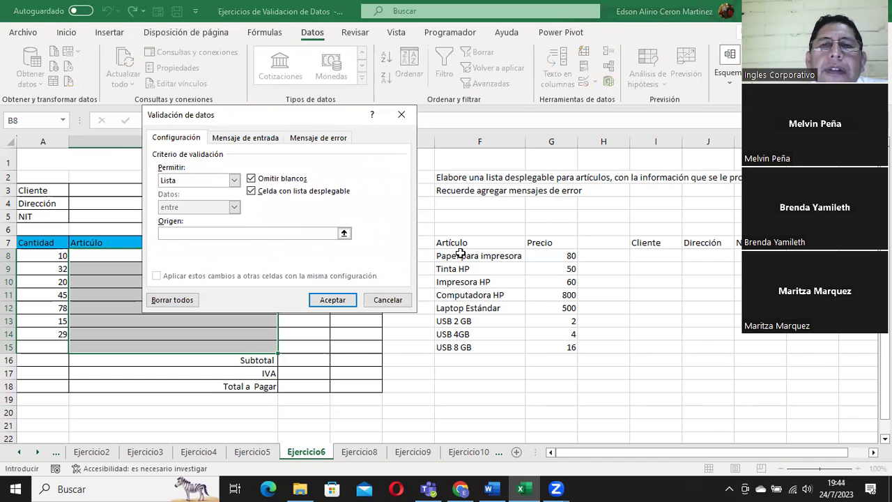
left_click_drag(460, 254, 460, 346)
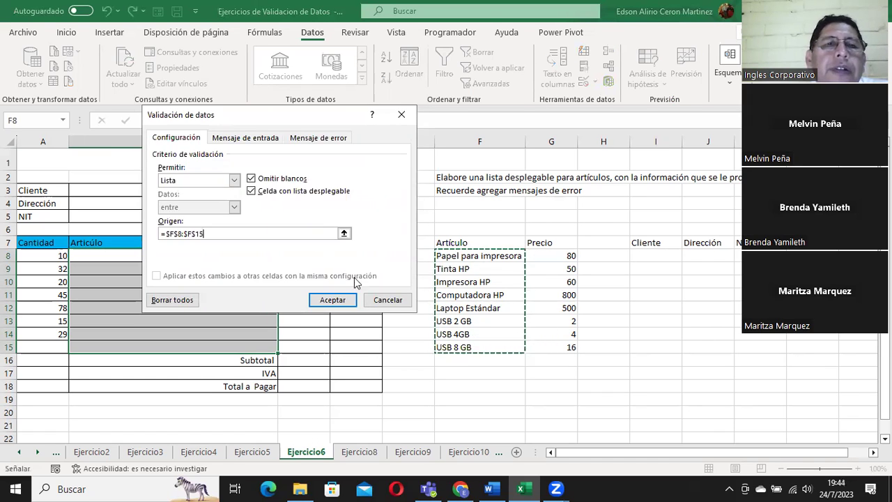
left_click(332, 299)
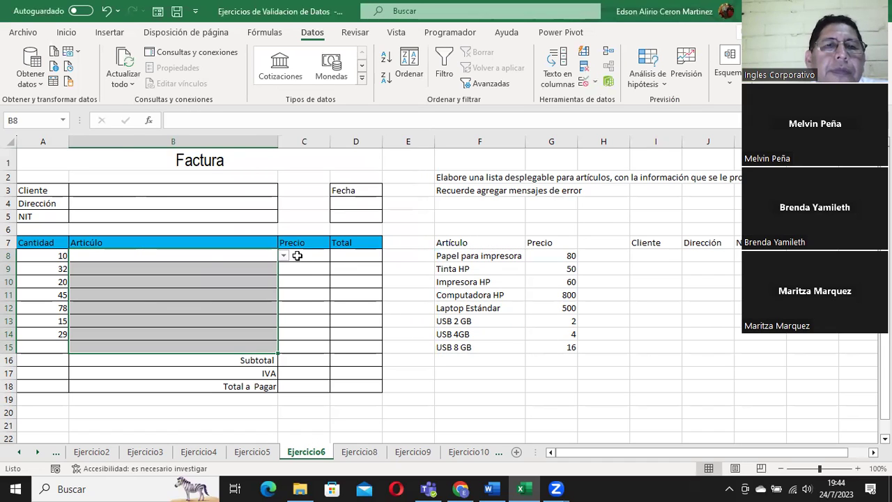
left_click_drag(297, 256, 310, 351)
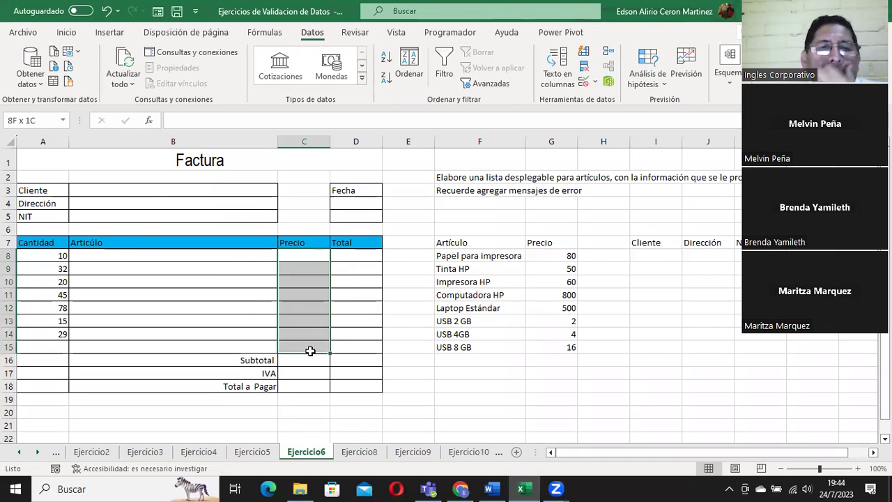
Give Precio cells C8:C15 a Lista validation with source =$G$8:$G$15.
mouse_move(310, 350)
left_mouse_down()
mouse_move(355, 268)
mouse_move(313, 343)
left_mouse_up()
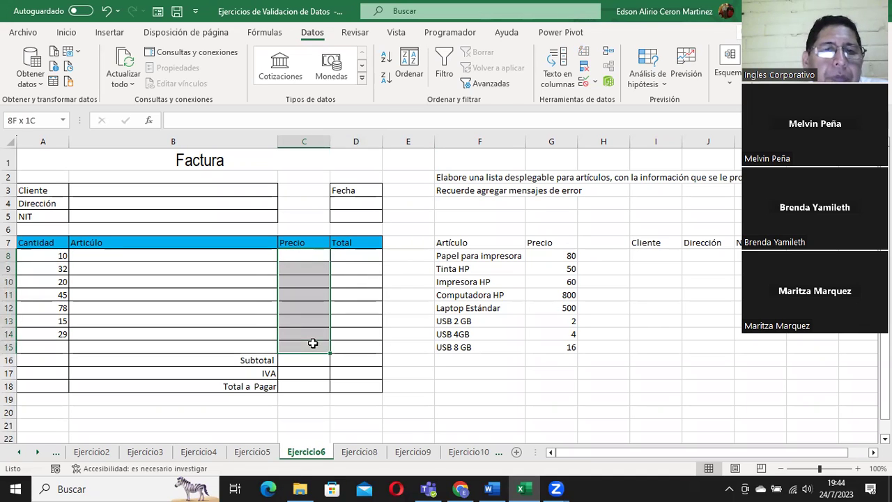
left_click(594, 82)
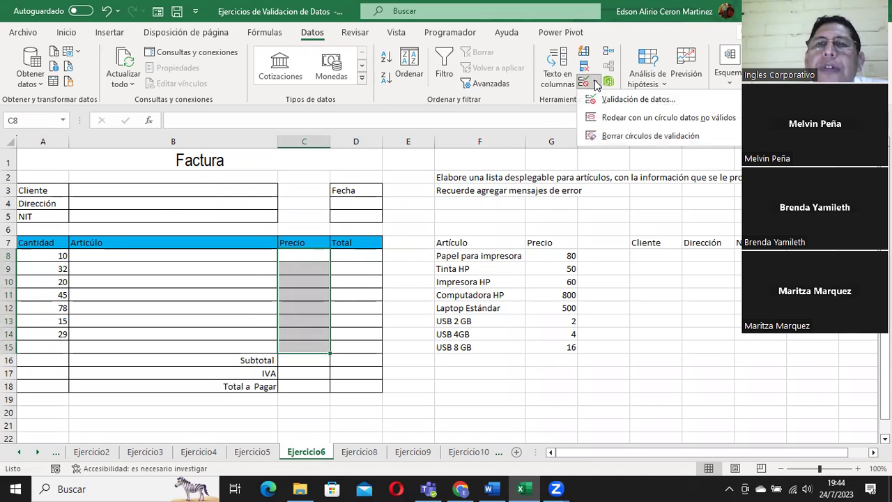
left_click(627, 99)
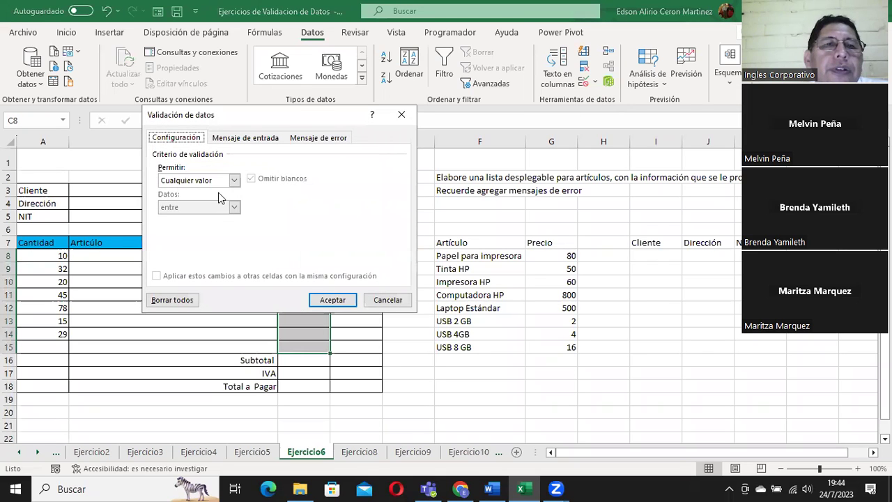
left_click(234, 180)
left_click(227, 216)
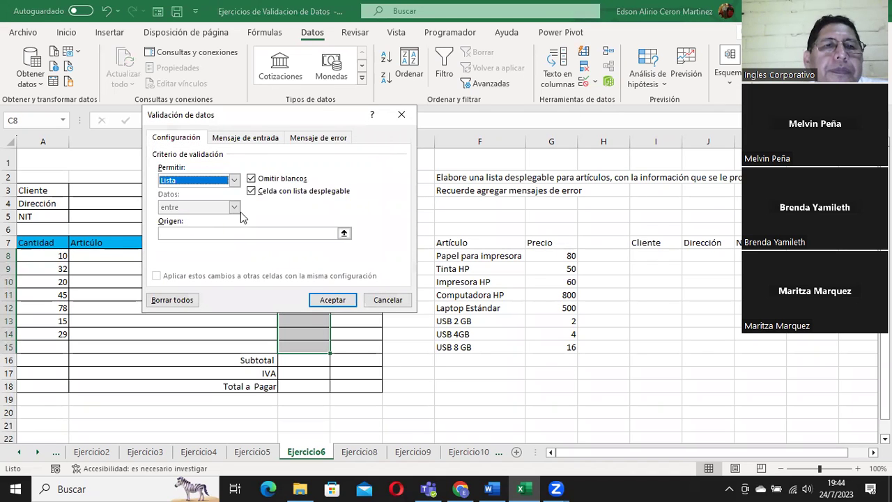
left_click(282, 233)
left_click(537, 255)
left_click_drag(550, 287, 561, 346)
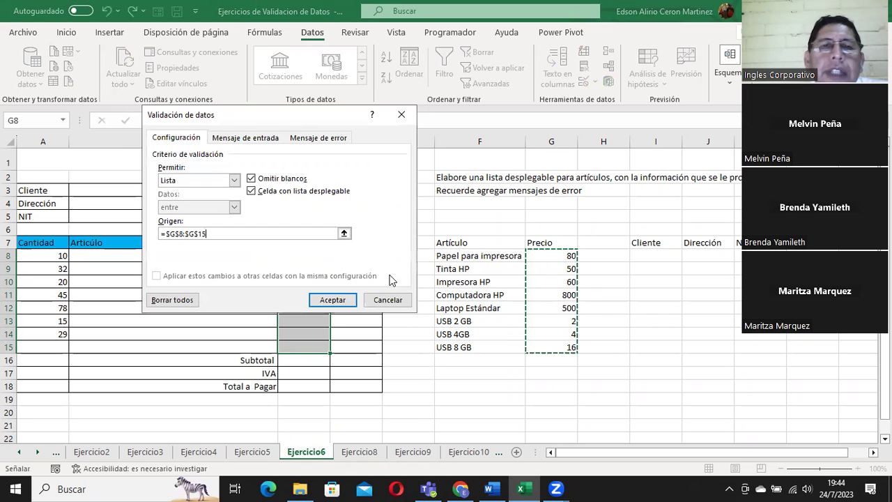
left_click(335, 301)
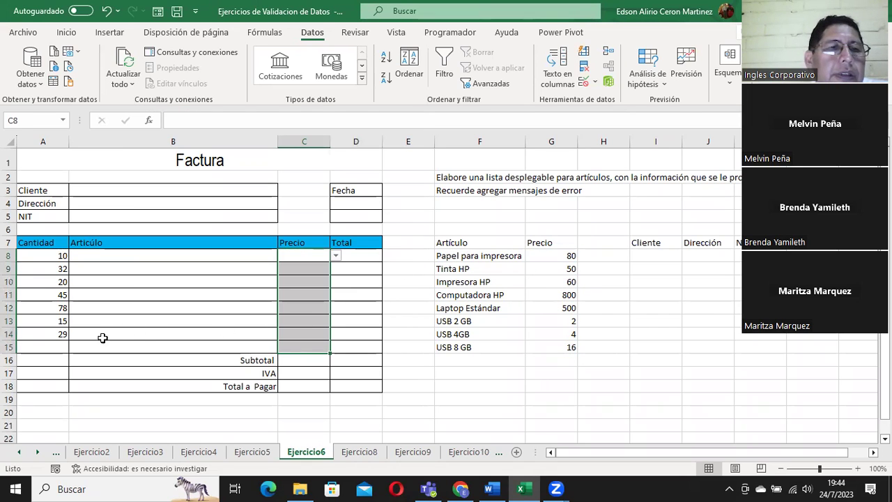
Pick price 80 for C8 and 50 for C9 from their dropdowns.
left_click(335, 257)
left_click(315, 264)
left_click(307, 269)
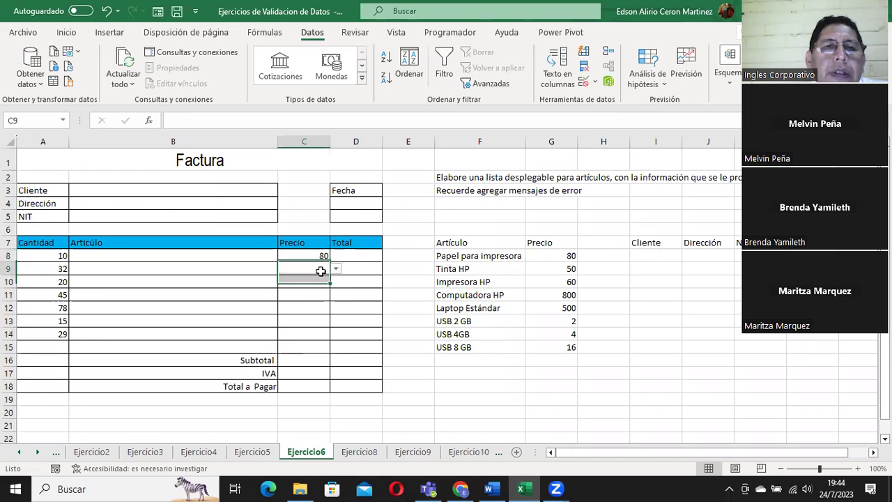
left_click(335, 270)
left_click(300, 294)
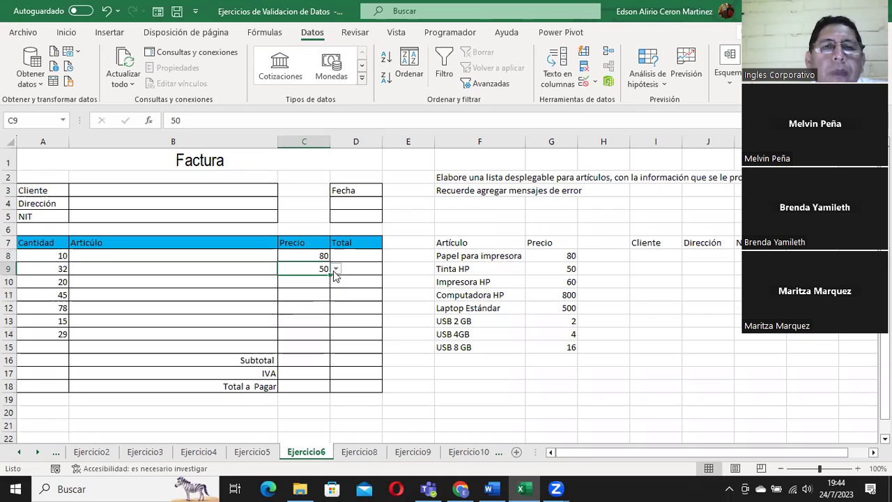
Choose Papel para impresora for B8 and Tinta HP for B9 from the article dropdowns.
left_click(354, 256)
left_click(241, 255)
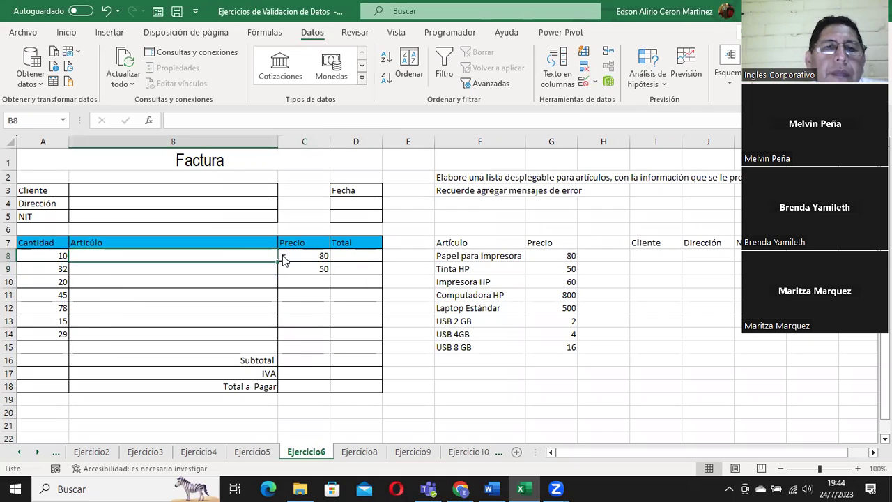
left_click(283, 256)
left_click(203, 269)
left_click(268, 269)
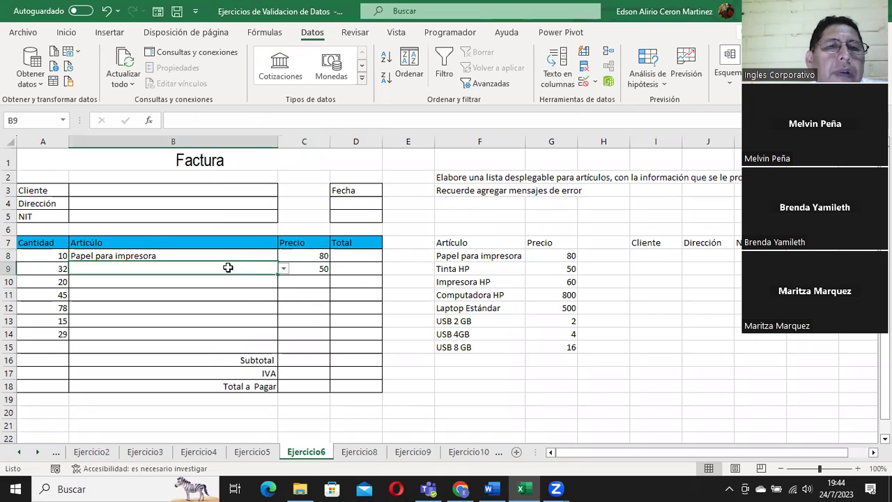
left_click(283, 269)
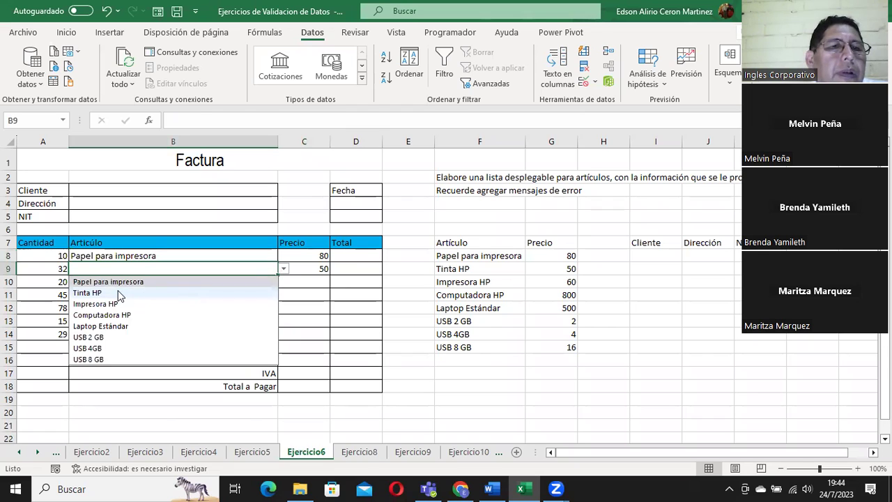
left_click(119, 294)
left_click(353, 256)
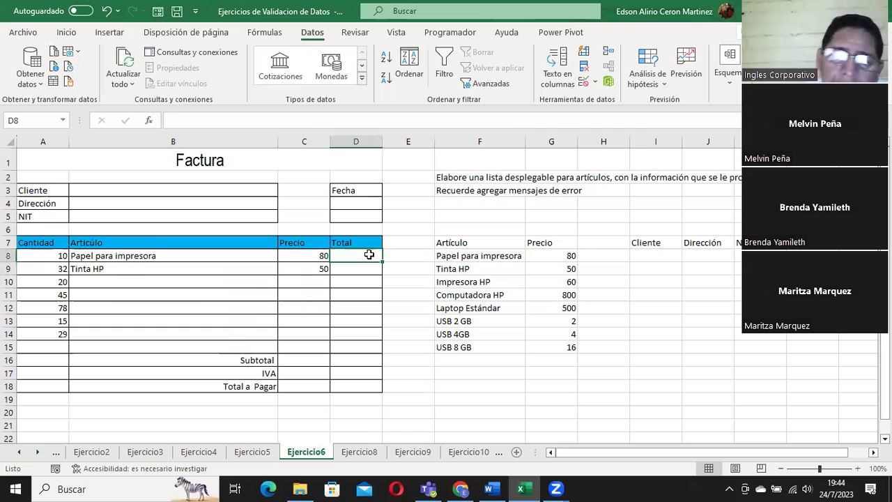
Enter the line total =(A8*C8) in D8 and fill it down through row 15.
type("=(")
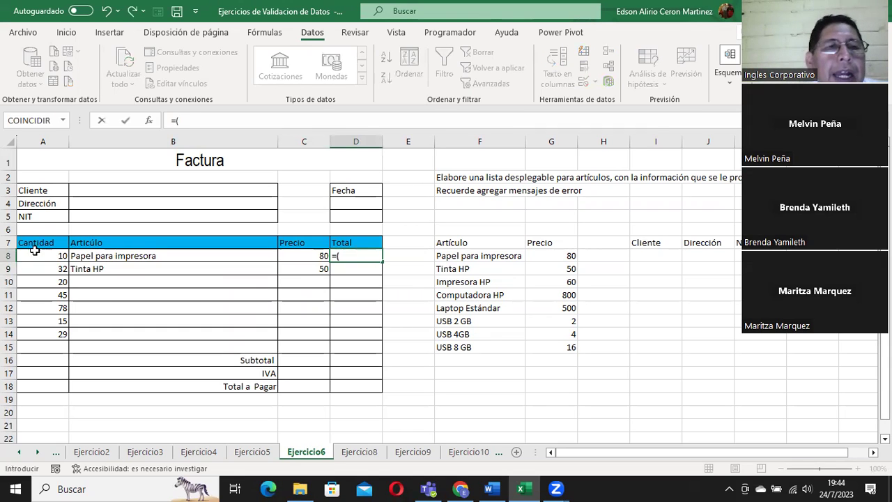
left_click(28, 256)
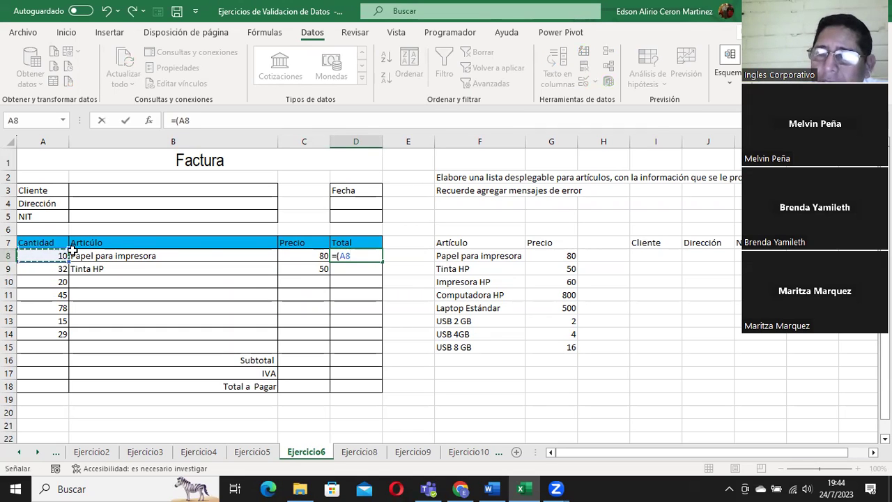
type("*")
left_click(310, 254)
type(")")
key("Return")
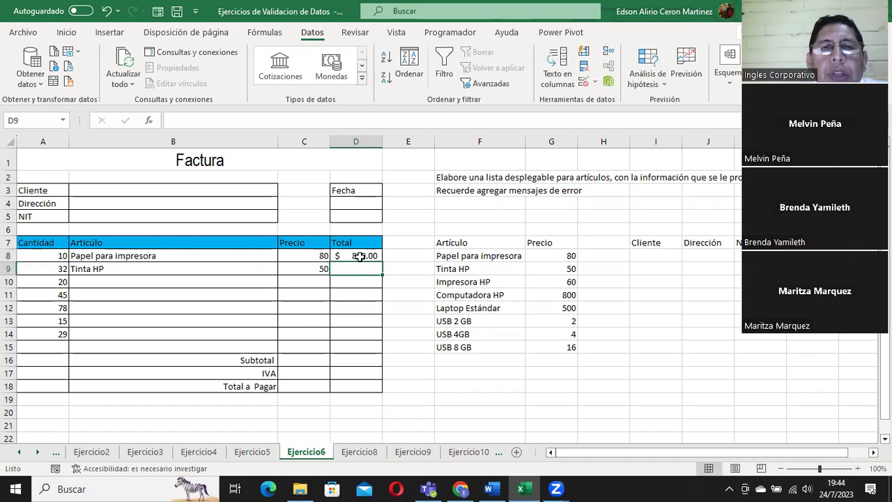
left_click(359, 256)
left_click_drag(382, 262, 356, 362)
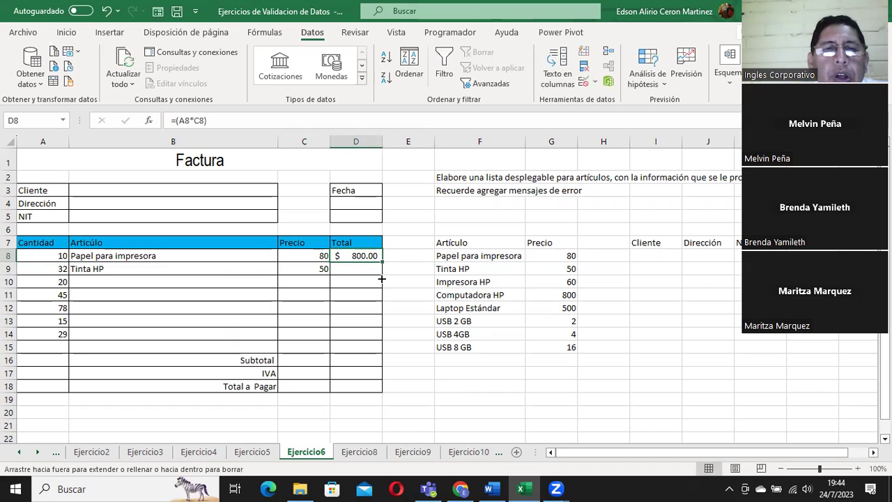
AutoSum the line totals into the Subtotal cell D16.
left_click(357, 363)
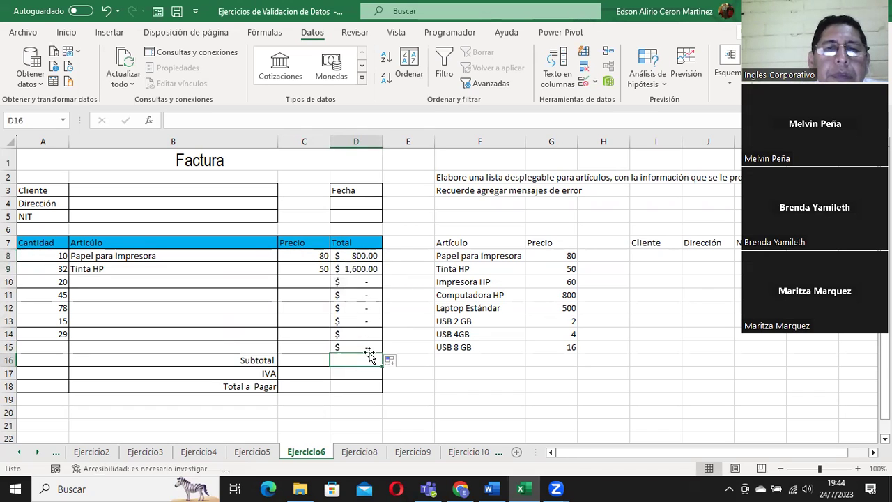
left_click(66, 32)
left_click(662, 51)
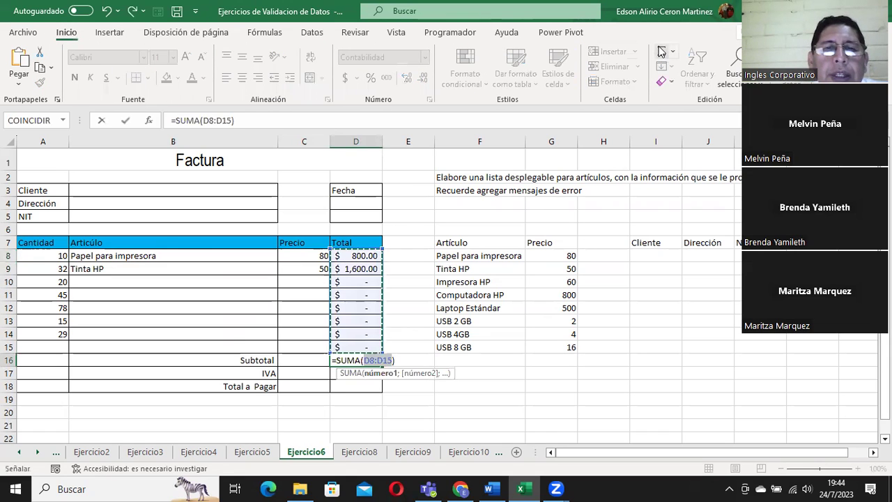
left_click(661, 52)
Enter the IVA formula =(D16*13%) in D17.
left_click(365, 374)
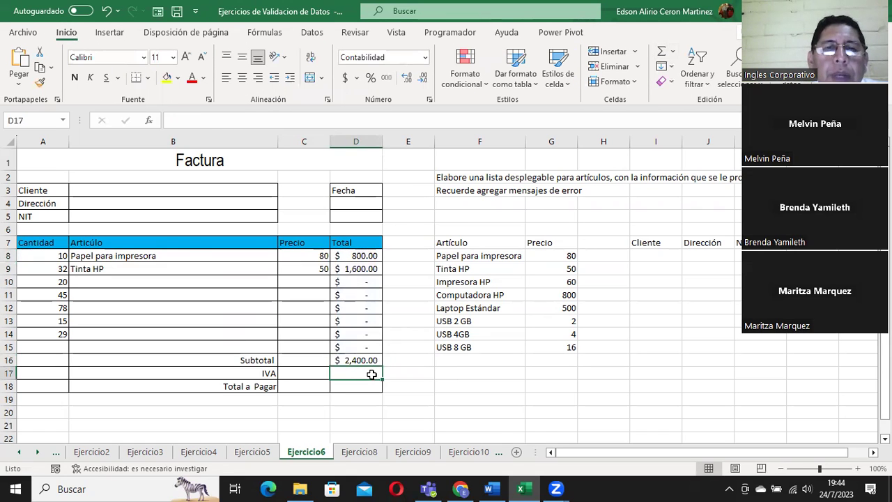
type("=(")
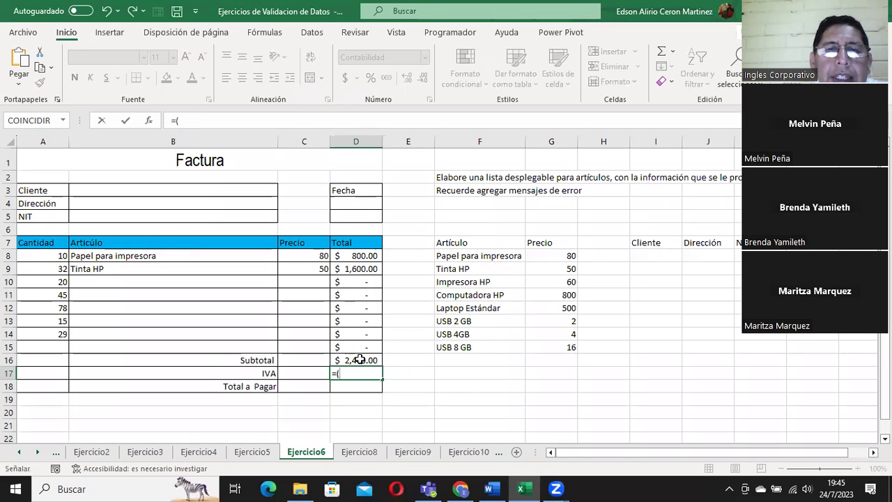
left_click(361, 358)
type("*13")
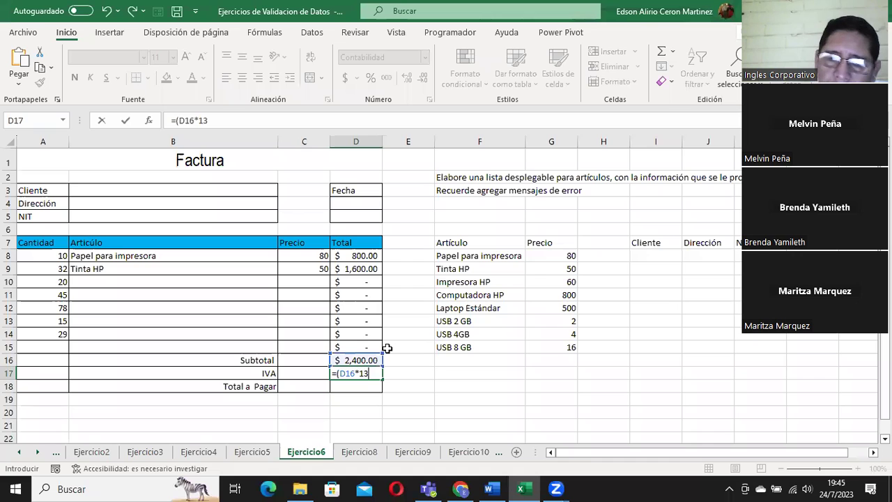
type("%)")
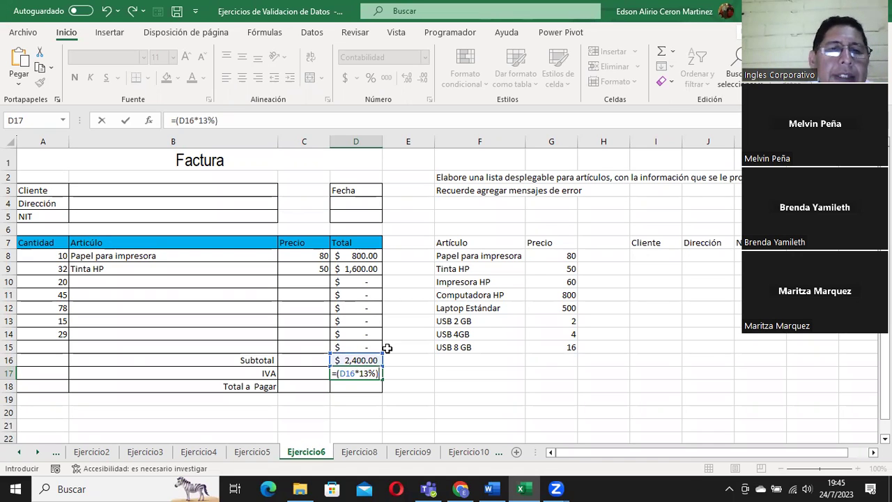
key("Return")
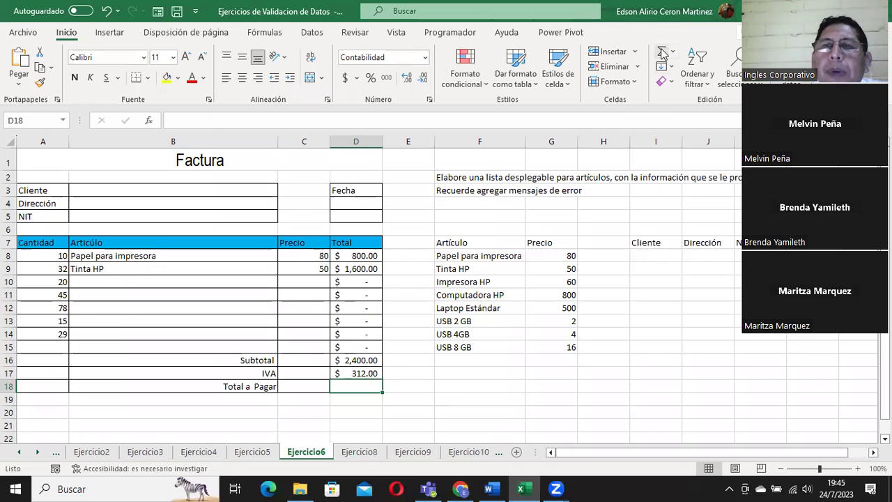
AutoSum D16:D17 into D18 for the Total a Pagar.
left_click(662, 52)
left_click(662, 52)
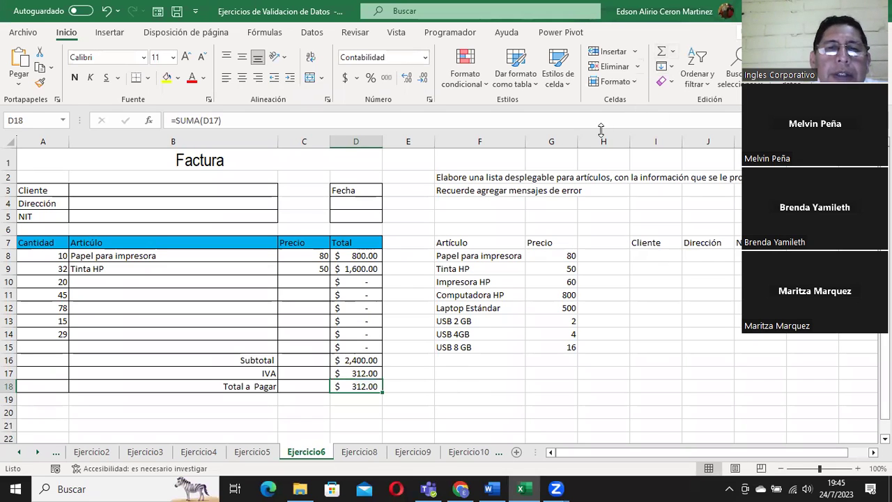
left_click(665, 58)
left_click(351, 360)
left_click_drag(352, 360, 352, 374)
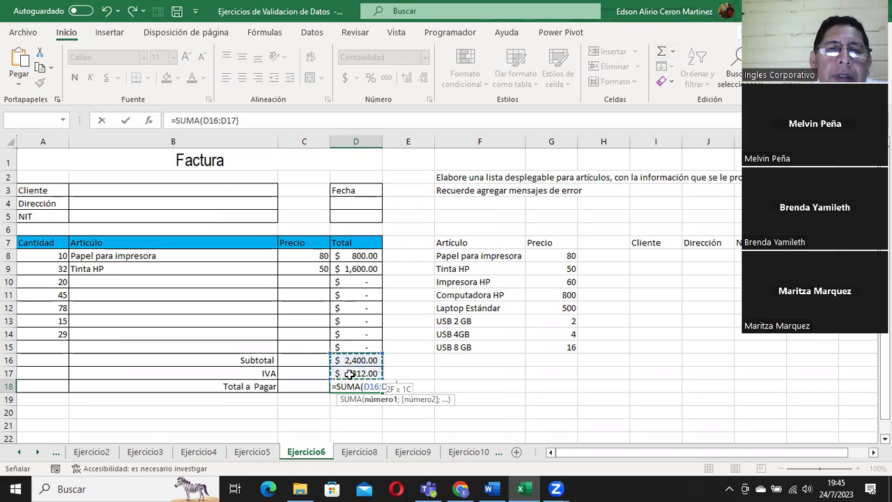
key("Return")
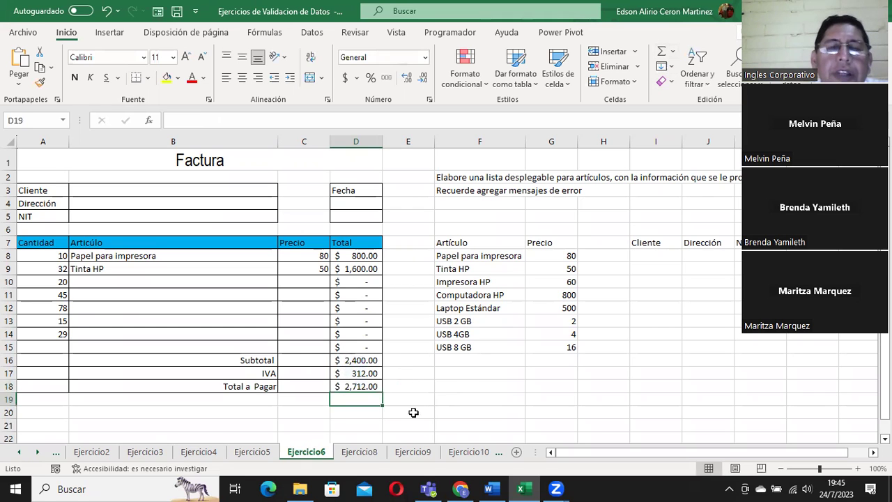
Choose USB 2 GB in B8 and price 2 in C8 from their dropdowns, giving a 20.00 line.
left_click(175, 256)
left_click(282, 258)
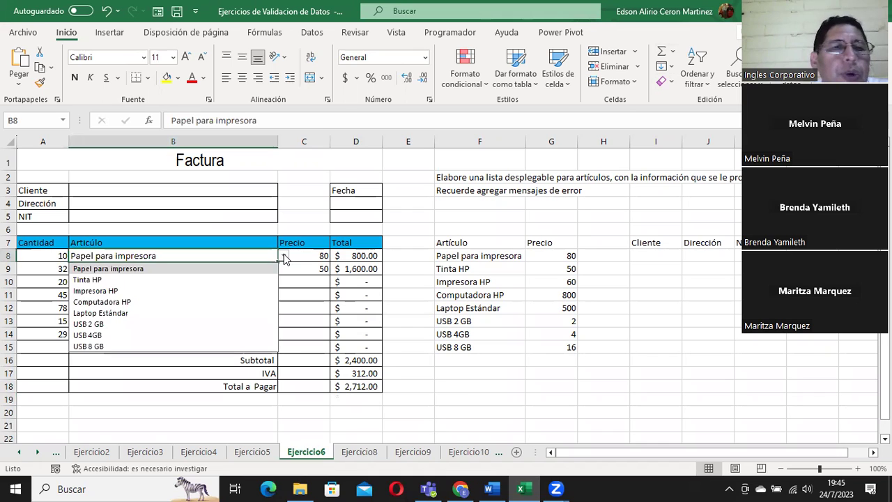
left_click(116, 324)
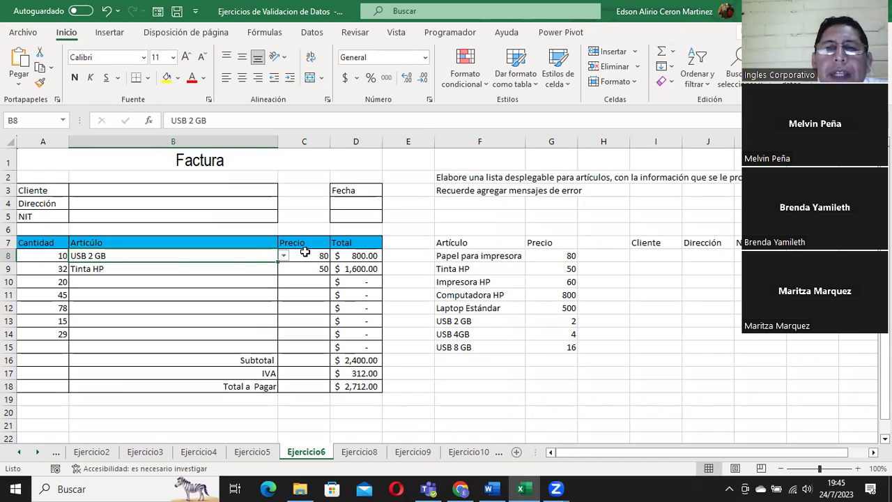
left_click(305, 252)
left_click(335, 256)
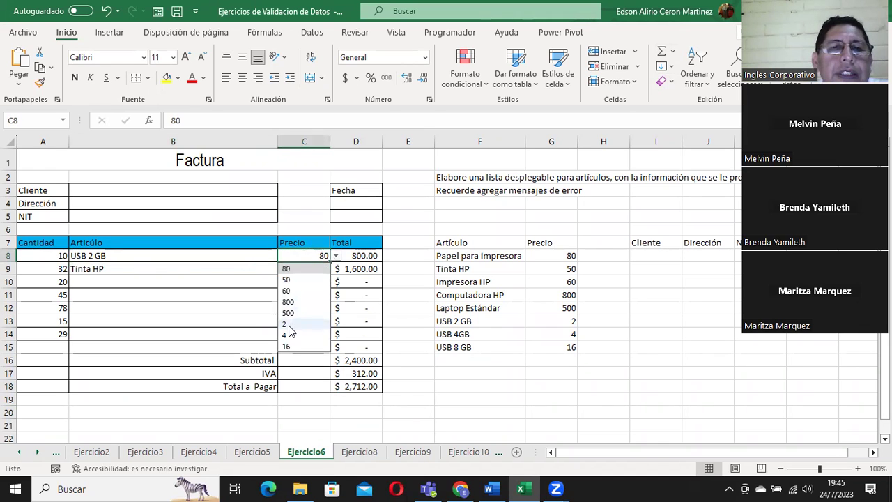
left_click(286, 324)
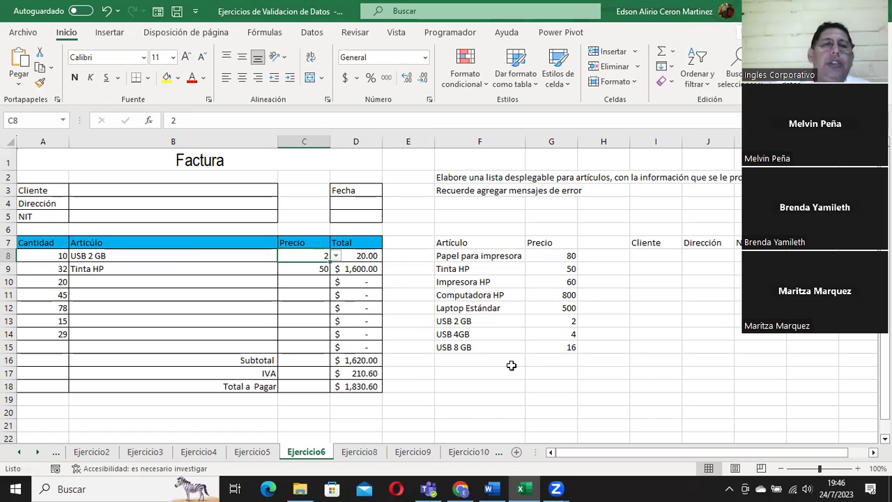
left_click(244, 241)
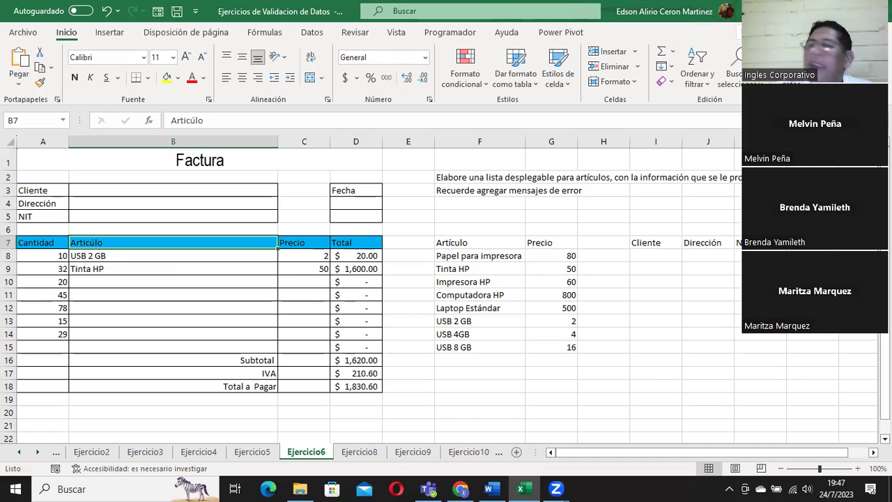
left_click(357, 455)
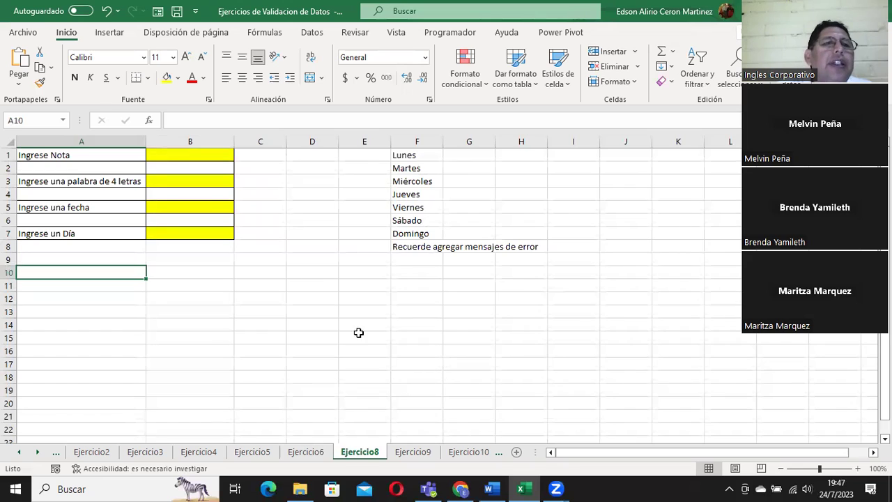
left_click(196, 154)
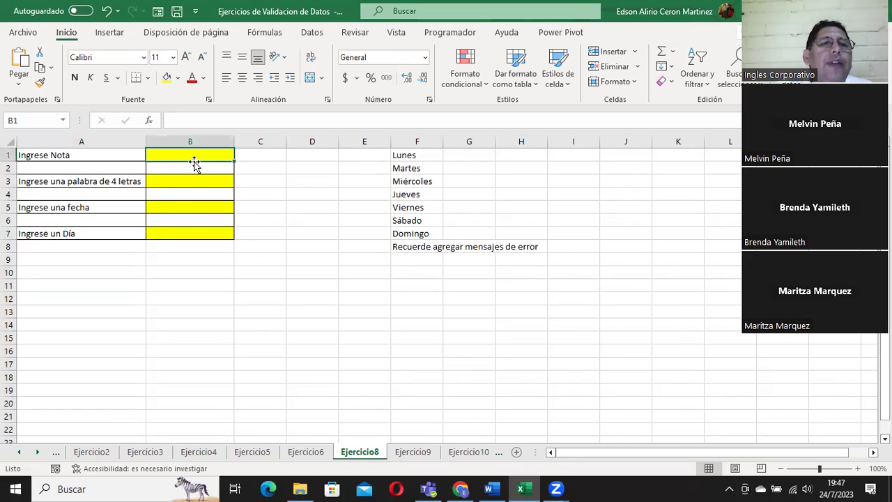
left_click(193, 180)
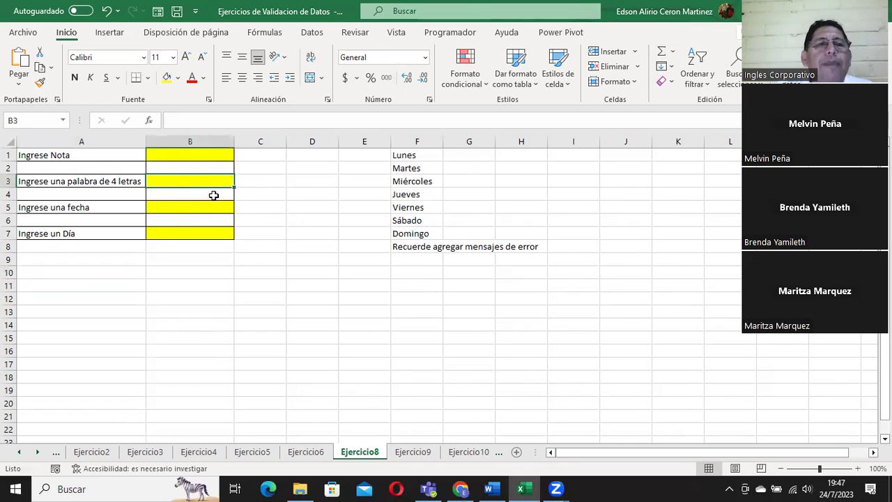
left_click(167, 206)
left_click(170, 234)
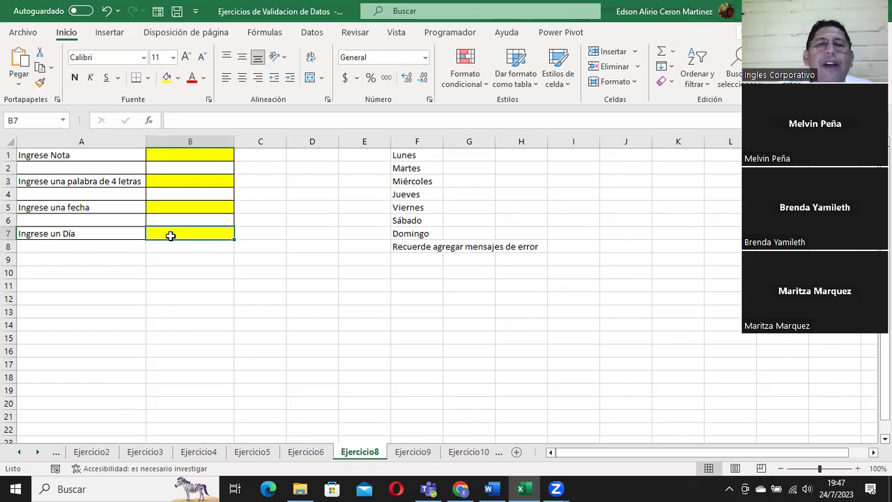
left_click(409, 156)
left_click_drag(409, 156, 414, 230)
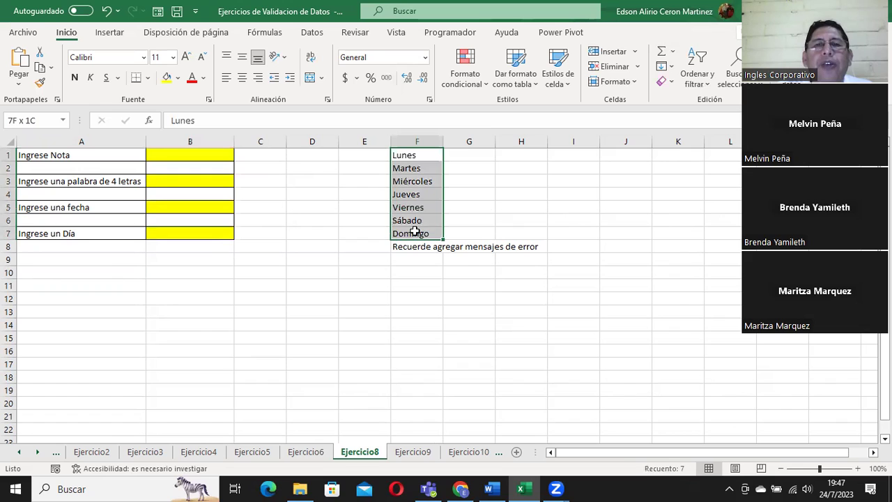
left_click(193, 156)
left_click(188, 183)
left_click(188, 211)
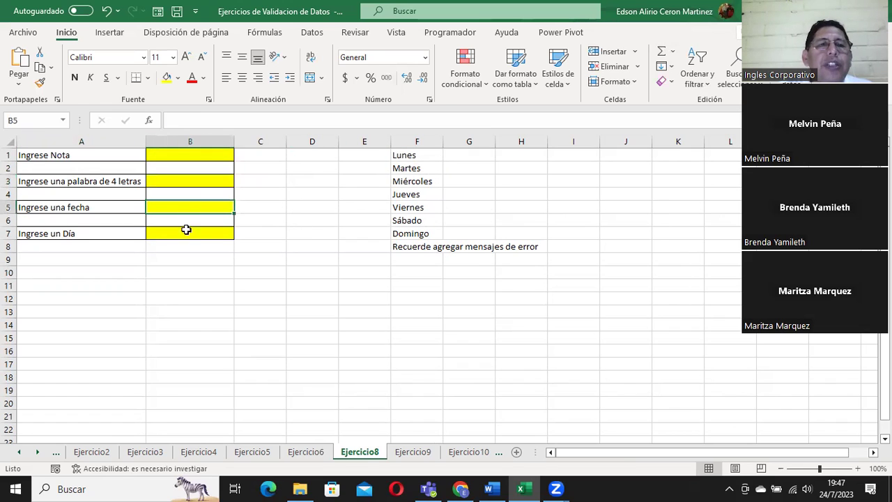
left_click(170, 235)
left_click_drag(393, 153, 413, 233)
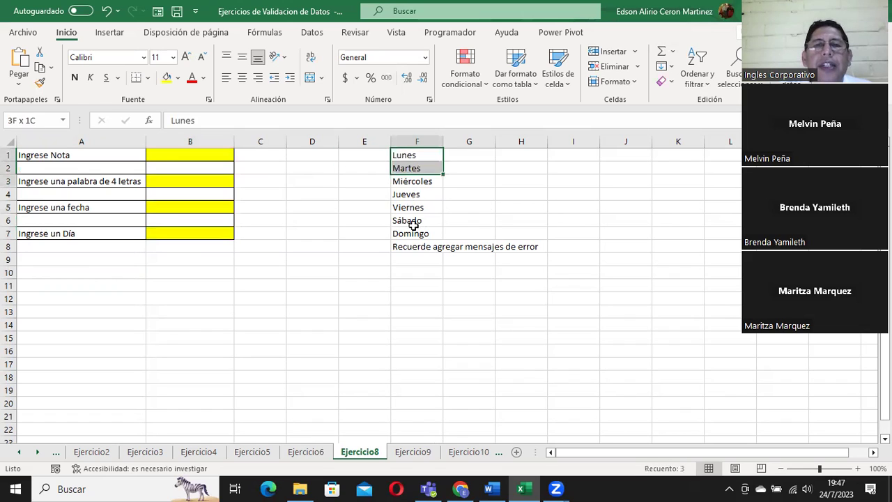
left_click(258, 299)
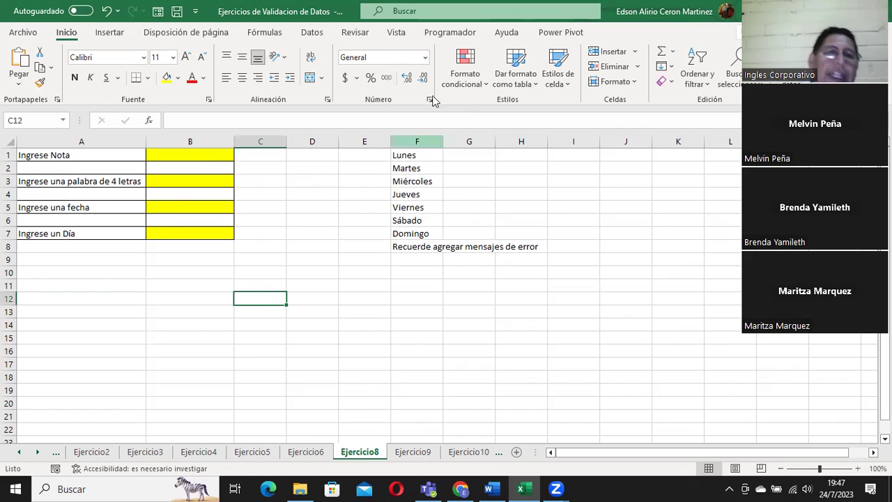
left_click(176, 157)
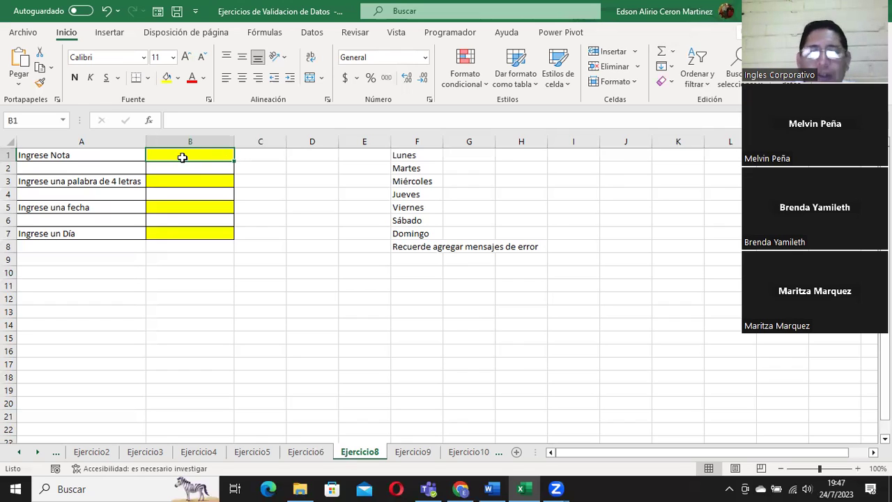
left_click(162, 184)
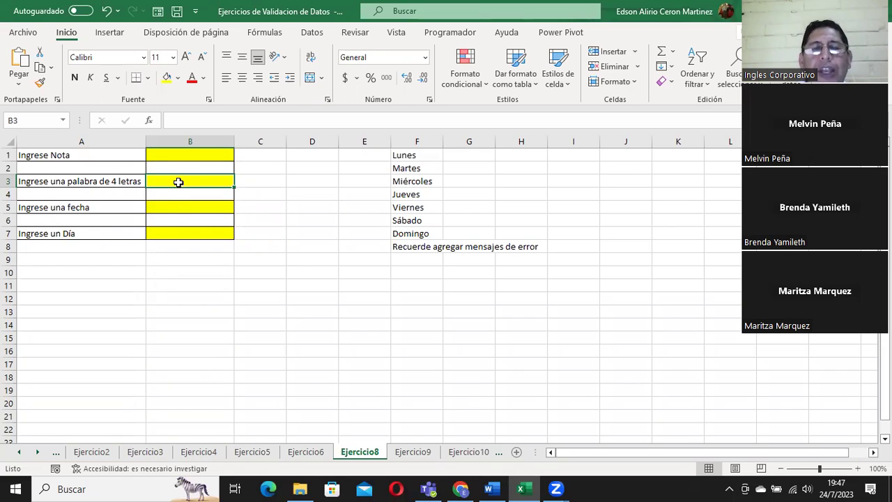
left_click(157, 208)
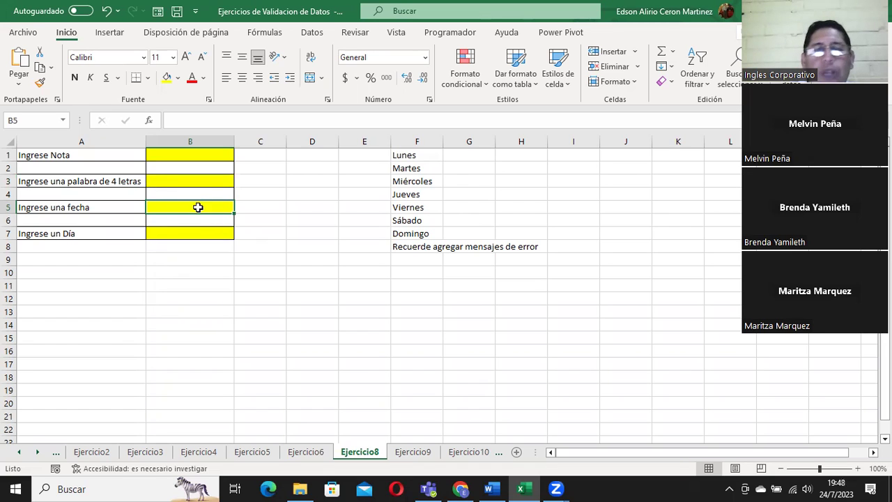
left_click(176, 232)
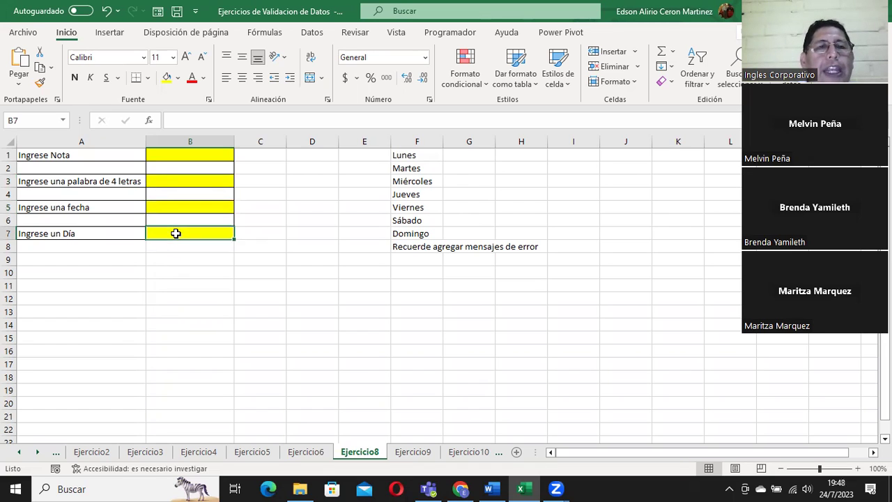
left_click_drag(398, 154, 399, 233)
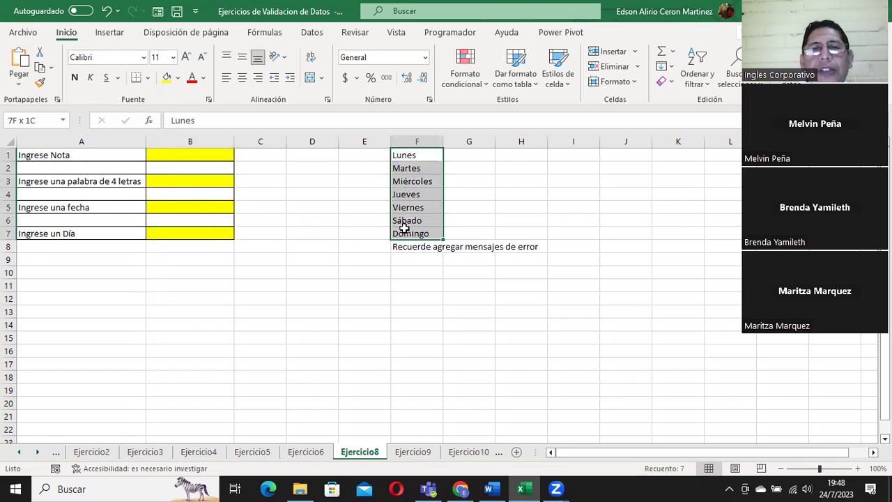
left_click(200, 237)
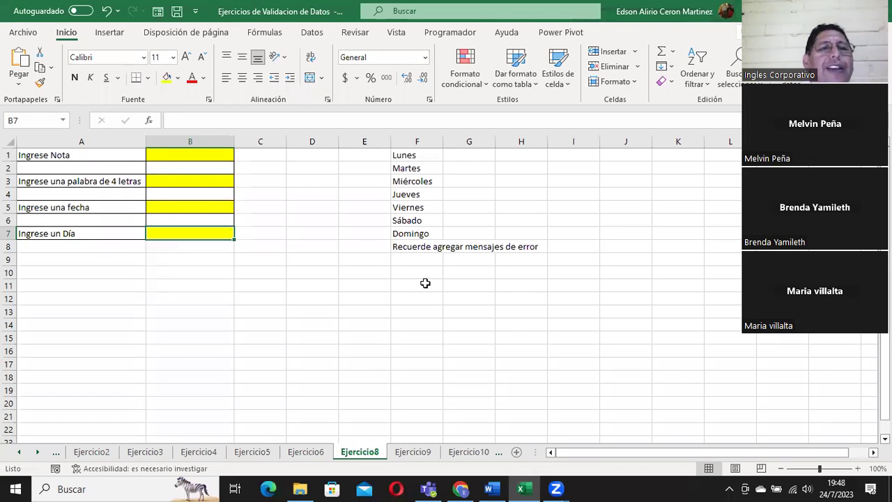
left_click(199, 180)
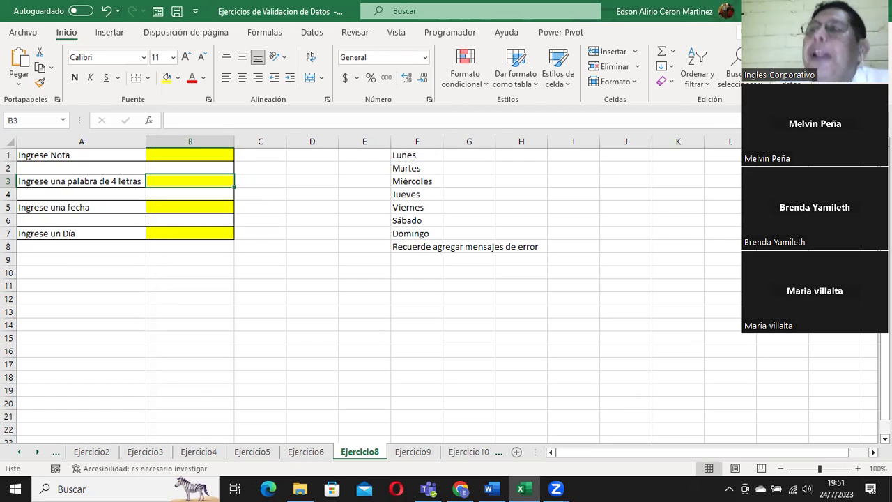
left_click(460, 489)
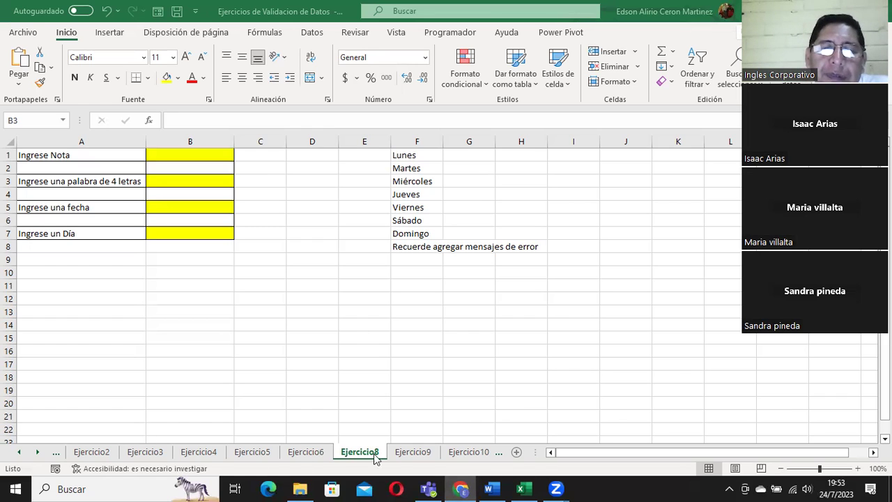
Go to the Ejercicio9 sheet and review the Sexo and Apellidos y Nombre columns.
left_click(414, 454)
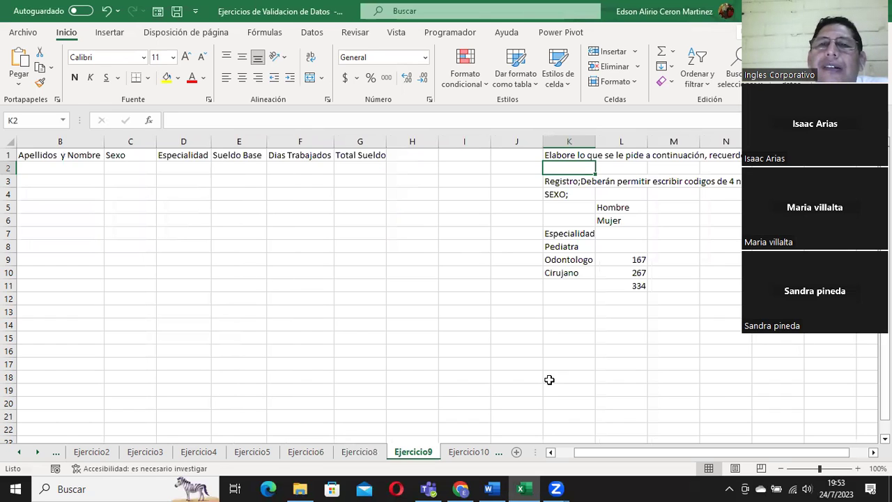
left_click(120, 157)
left_click(48, 169)
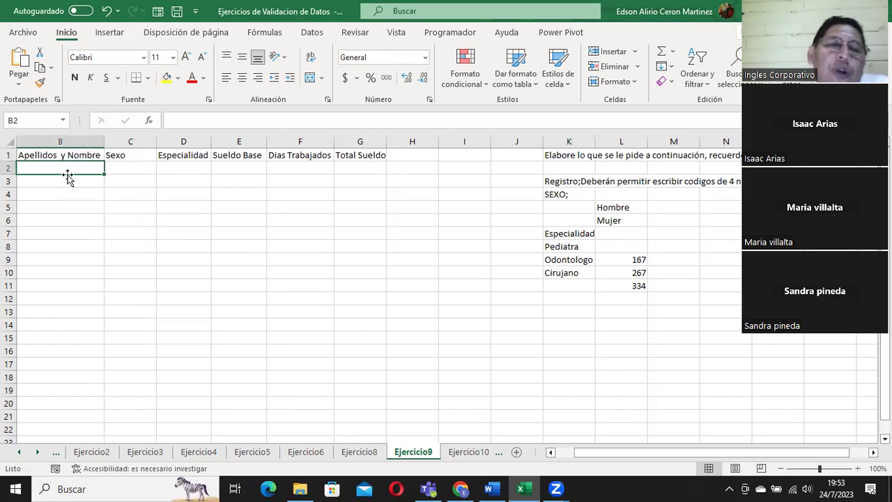
Select the Hombre/Mujer list L5:L6 and the Pediatra–Cirujano specialty list K8:K10.
left_click(132, 166)
left_click_drag(611, 208, 616, 221)
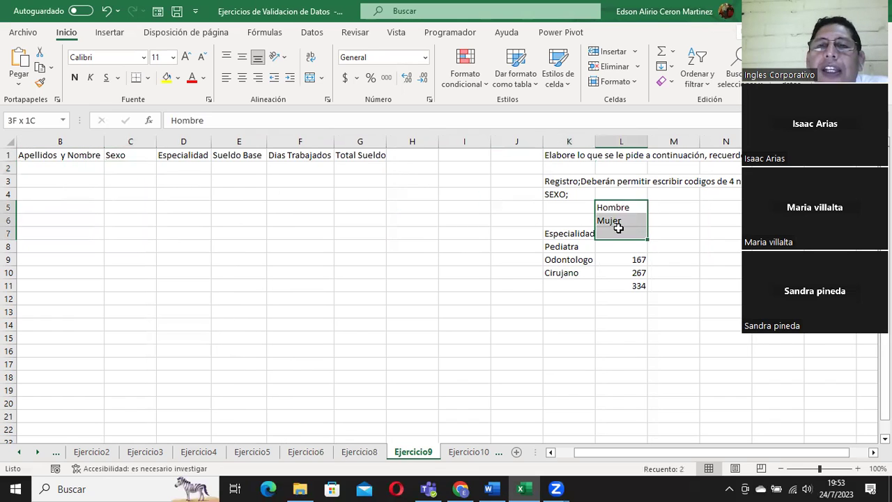
left_click_drag(563, 246, 568, 275)
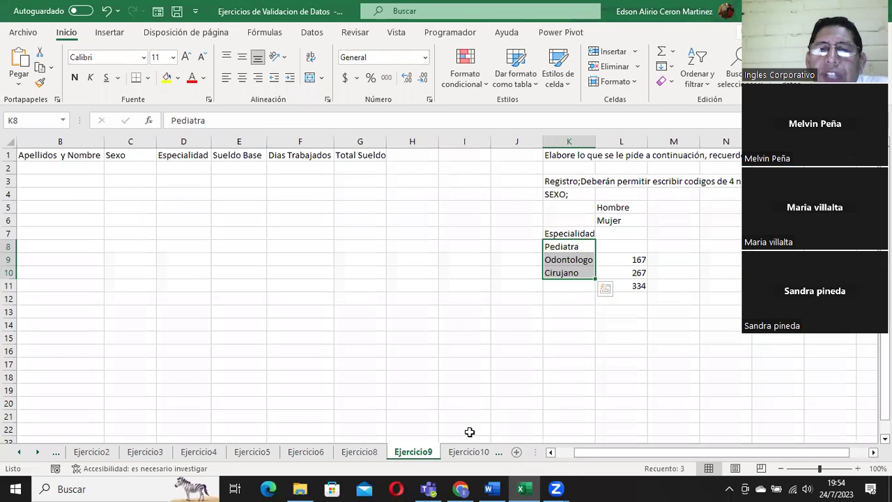
left_click(471, 454)
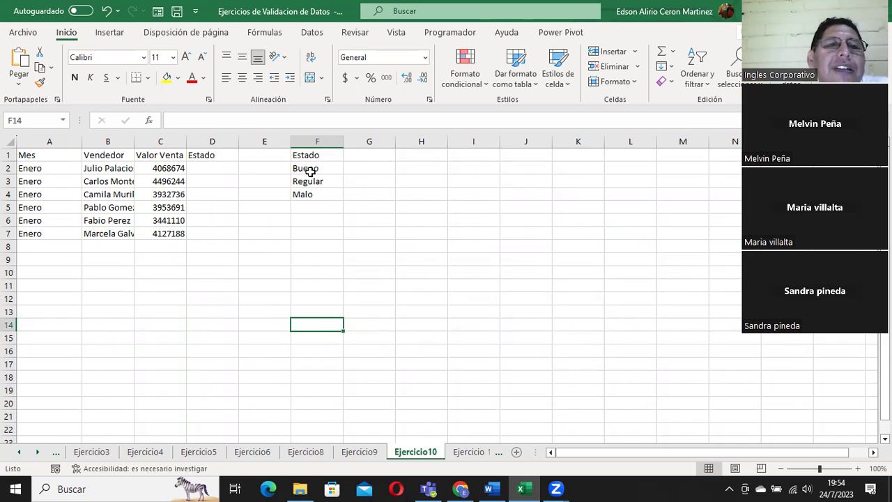
left_click(225, 167)
left_click_drag(300, 168, 307, 194)
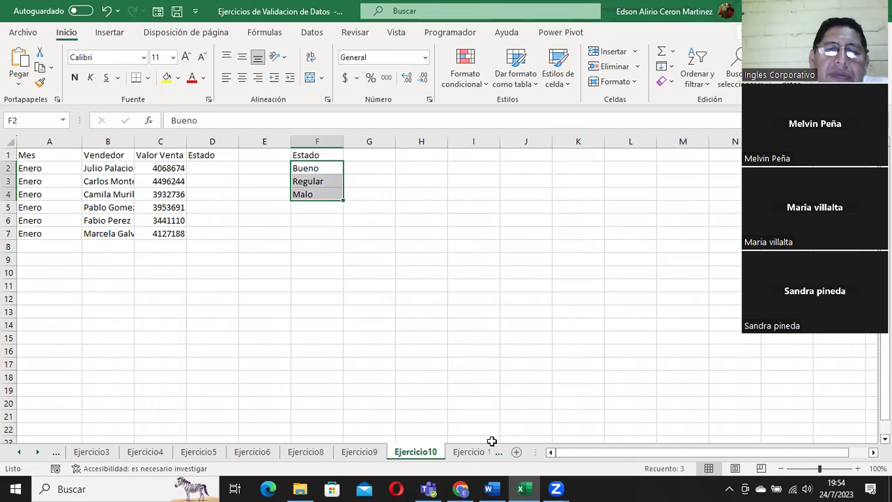
left_click(359, 460)
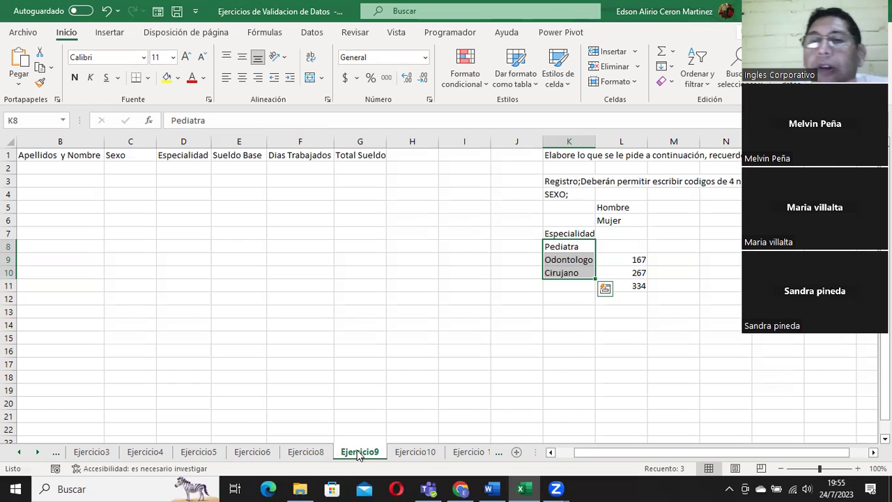
left_click_drag(603, 214, 563, 275)
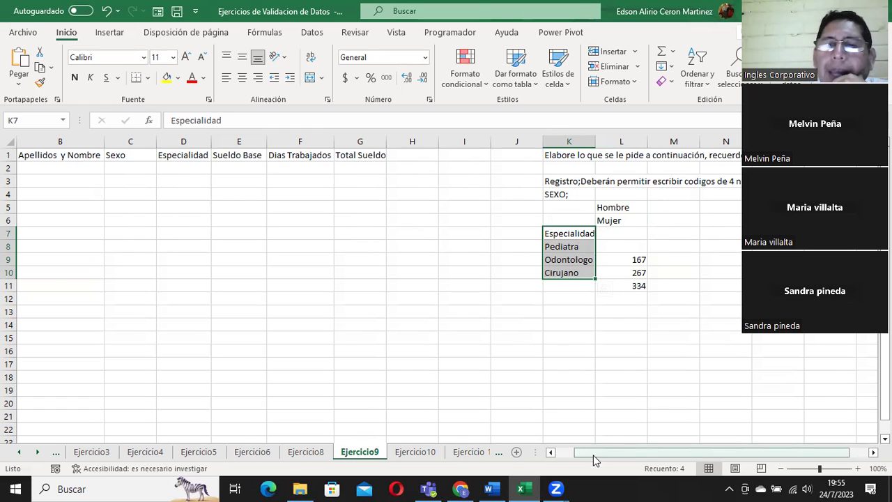
left_click_drag(594, 458, 556, 458)
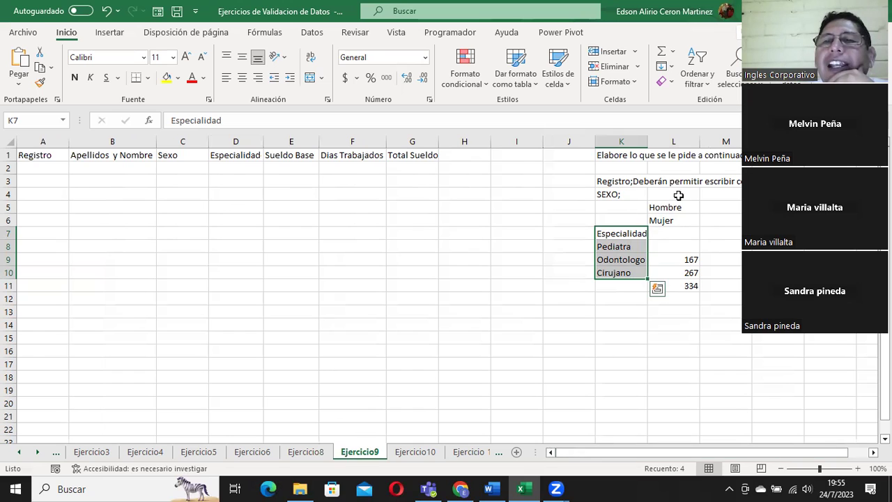
left_click(713, 182)
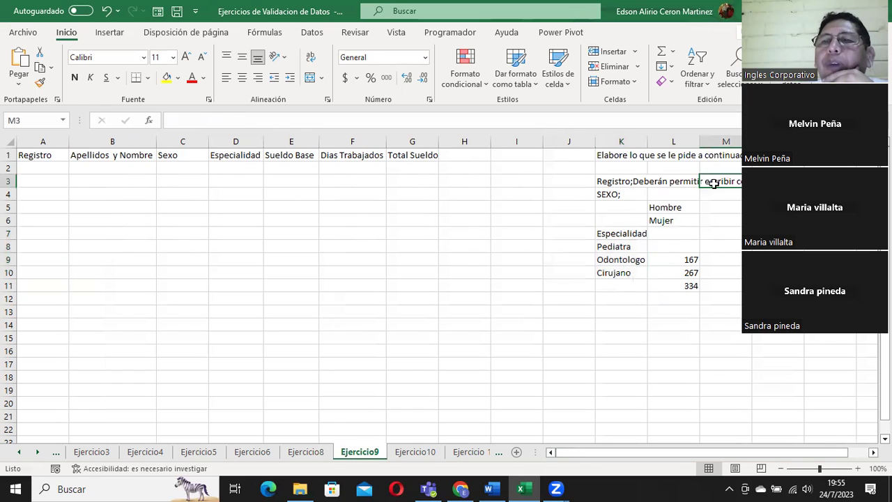
left_click(616, 181)
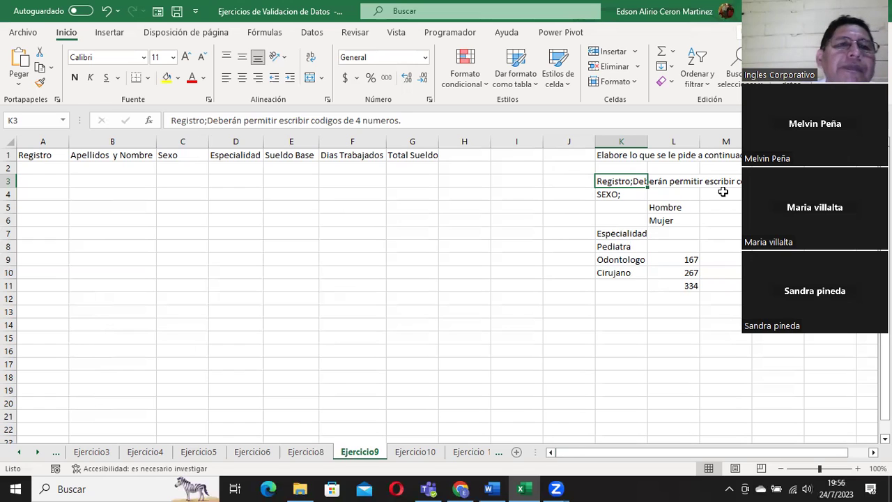
left_click(132, 163)
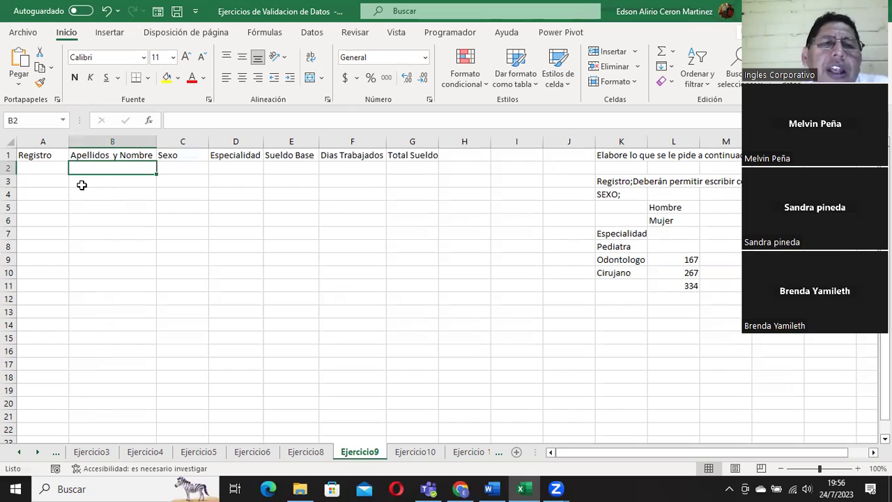
left_click(46, 166)
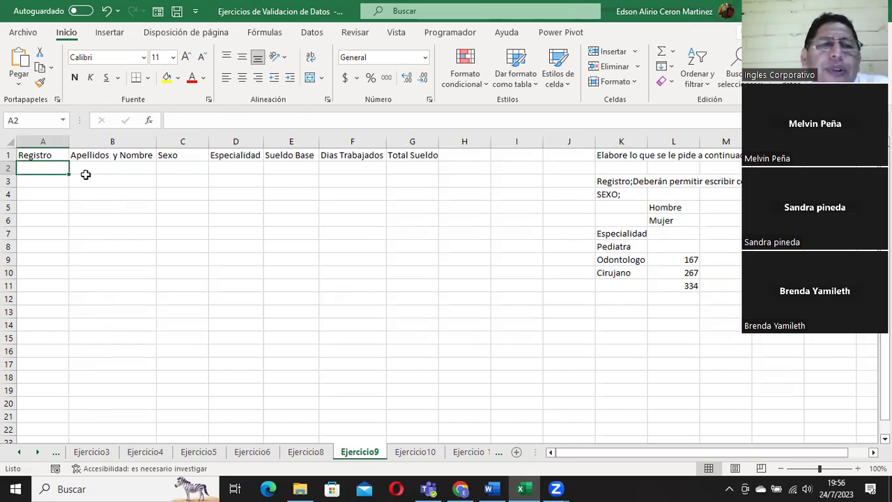
left_click(613, 249)
left_click_drag(613, 253, 616, 271)
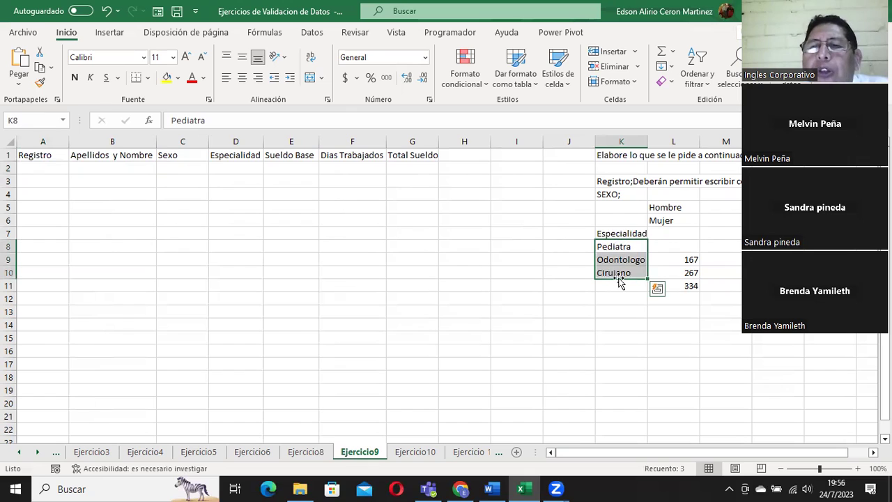
left_click_drag(55, 164, 56, 195)
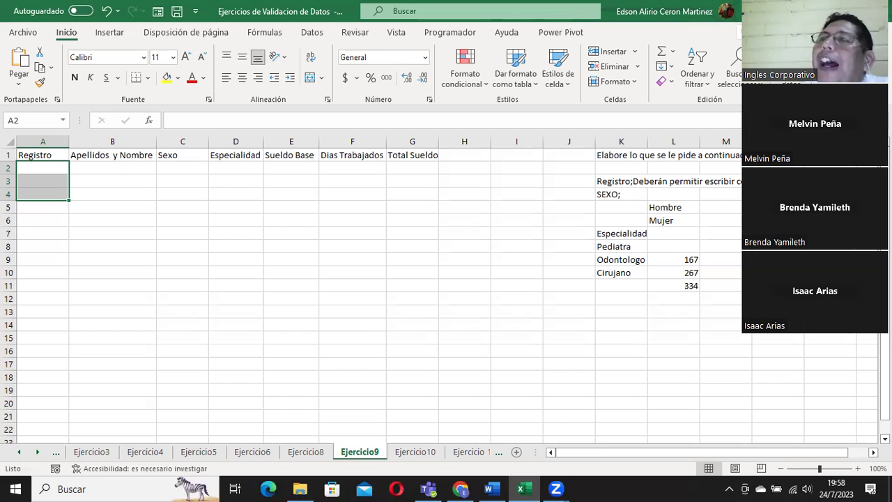
Select the Estado cells D2:D7 on Ejercicio10, then move to the Ejercicio 11 sheet.
left_click(417, 453)
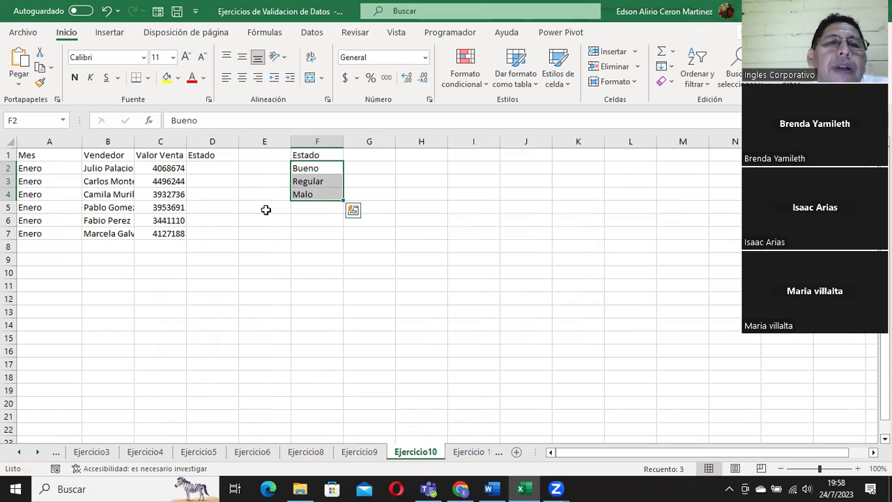
left_click(207, 166)
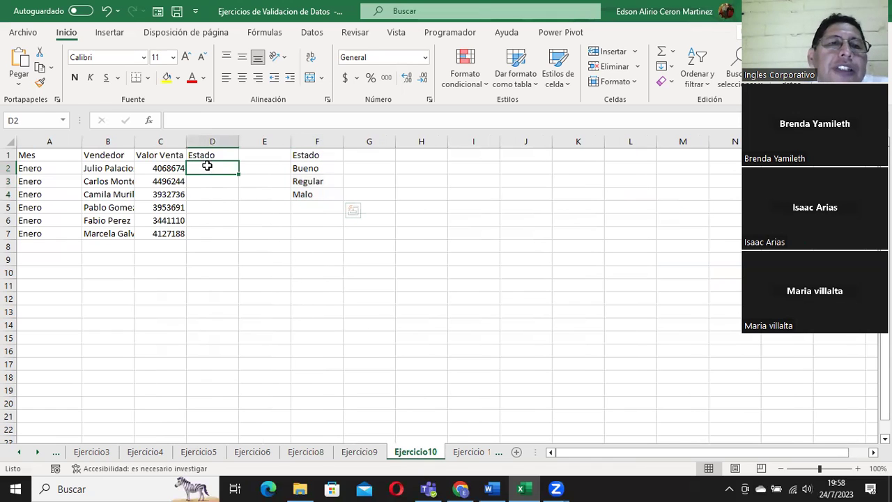
left_click_drag(207, 166, 207, 233)
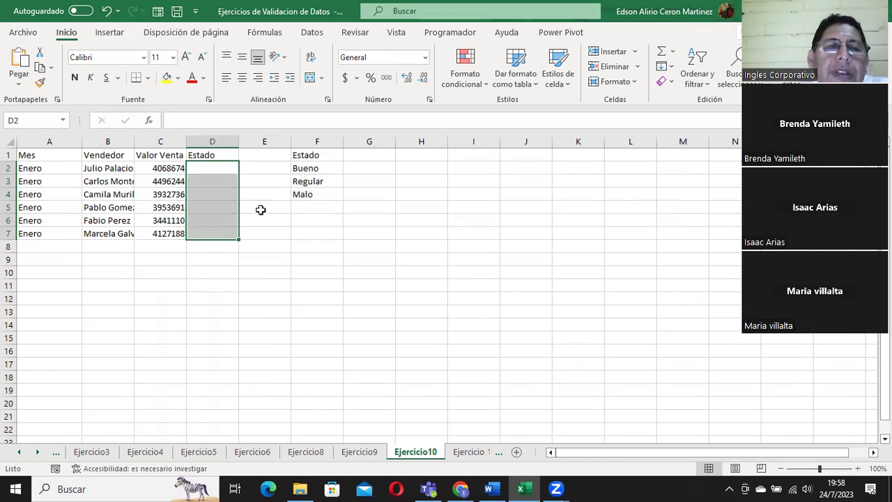
left_click_drag(215, 168, 214, 230)
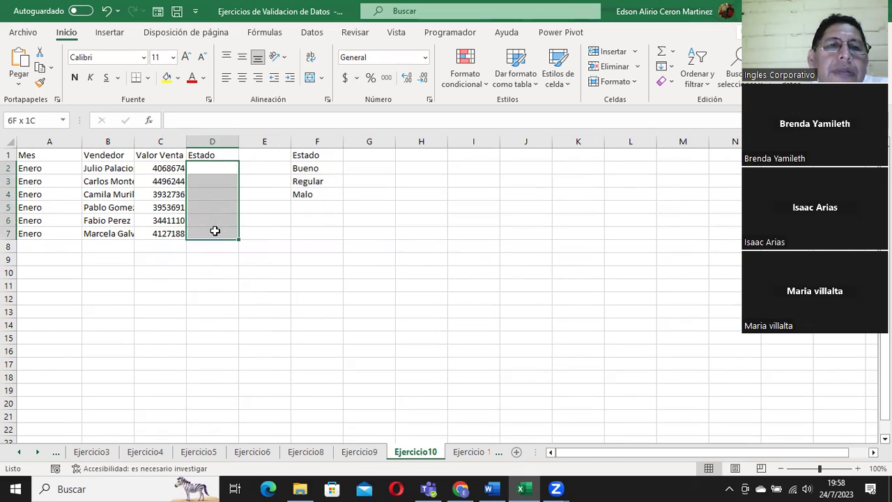
left_click_drag(209, 169, 221, 233)
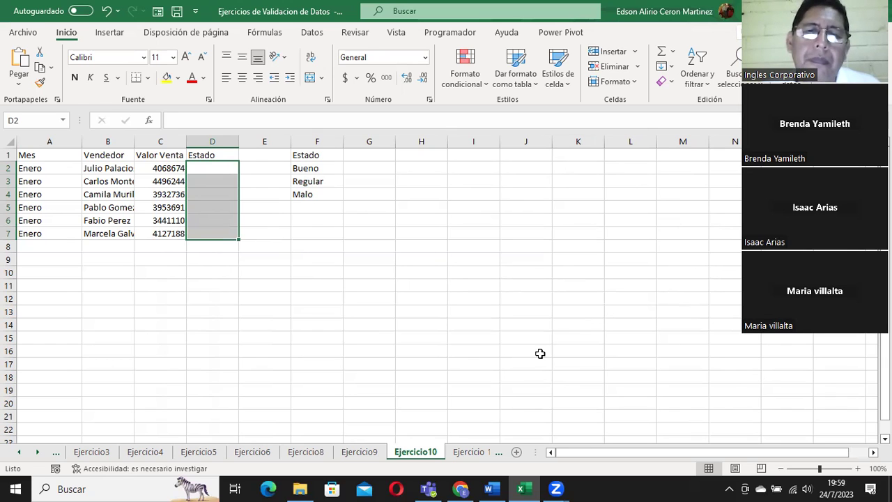
left_click(461, 452)
left_click(460, 452)
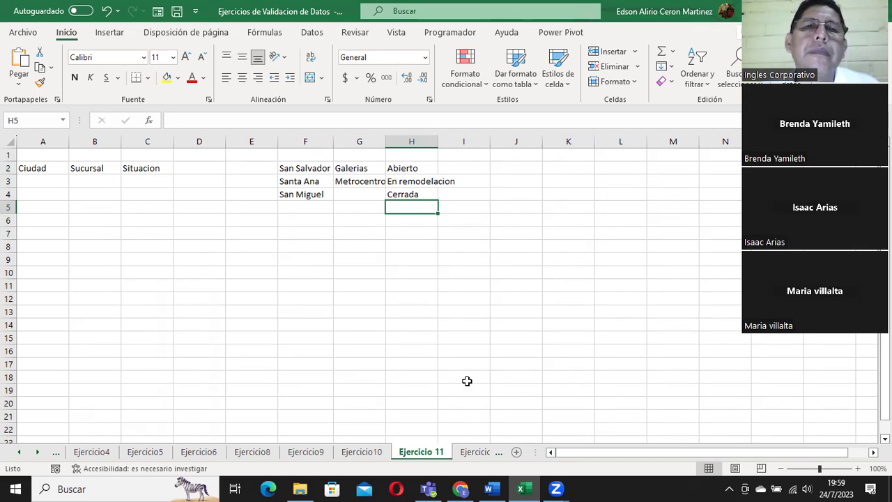
left_click(361, 452)
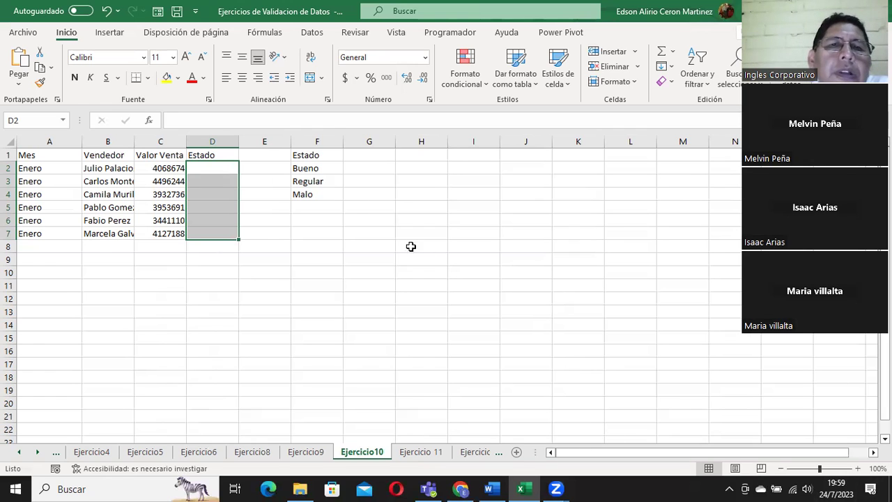
left_click_drag(300, 168, 306, 193)
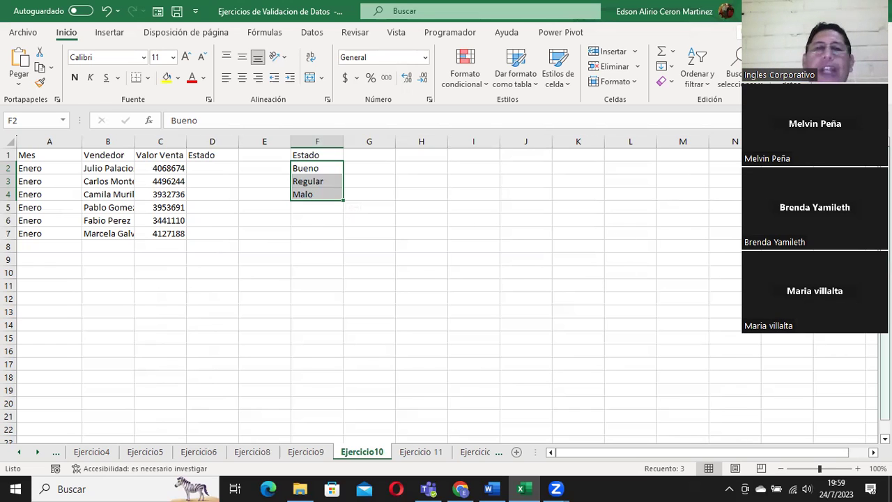
On Ejercicio 11 select the city F2:F4, branch G2:G3 and status H2:H4 lists, then go to Ejercicio7.
left_click(422, 451)
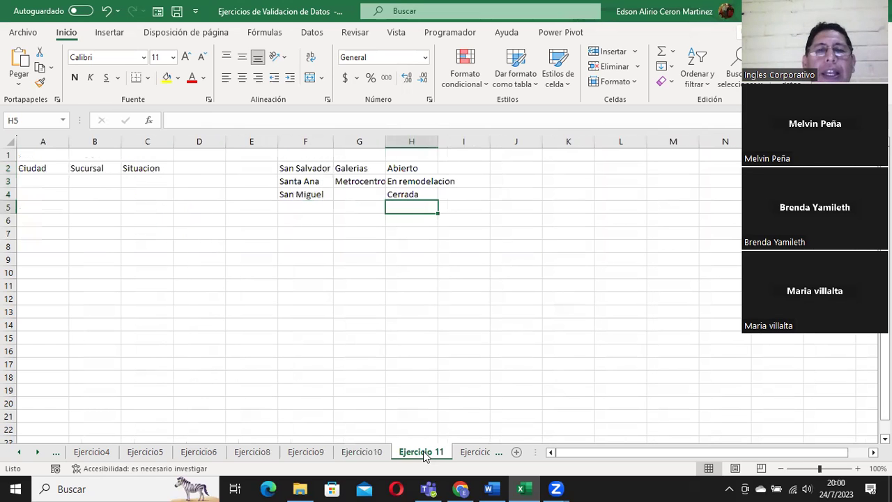
left_click_drag(297, 169, 300, 194)
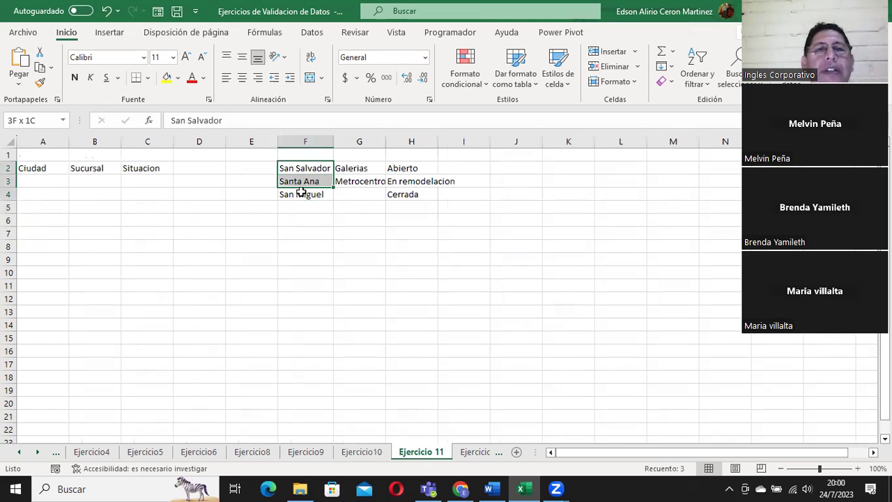
left_click_drag(342, 170, 352, 183)
left_click_drag(407, 167, 410, 194)
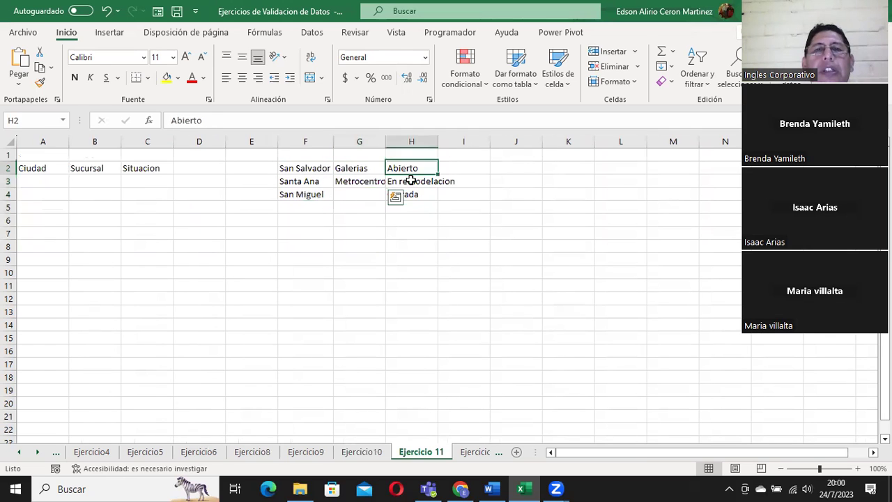
left_click(472, 453)
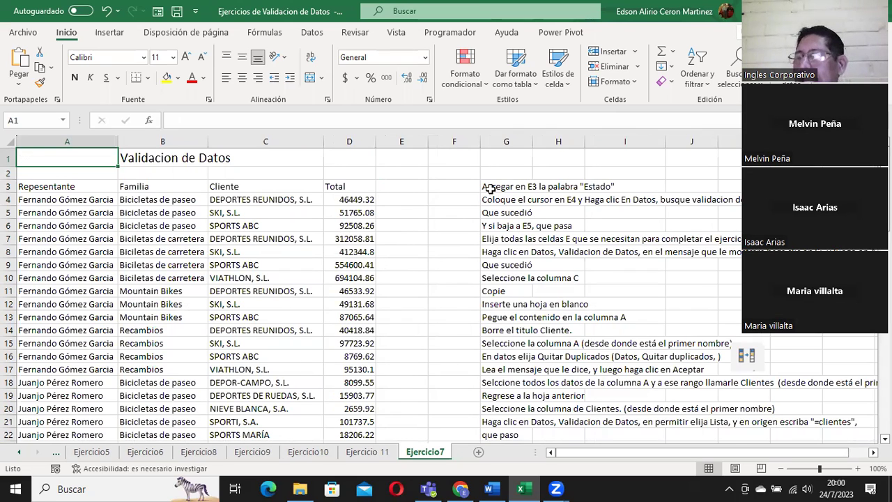
mouse_move(490, 188)
left_mouse_down()
mouse_move(509, 452)
mouse_move(508, 388)
left_mouse_up()
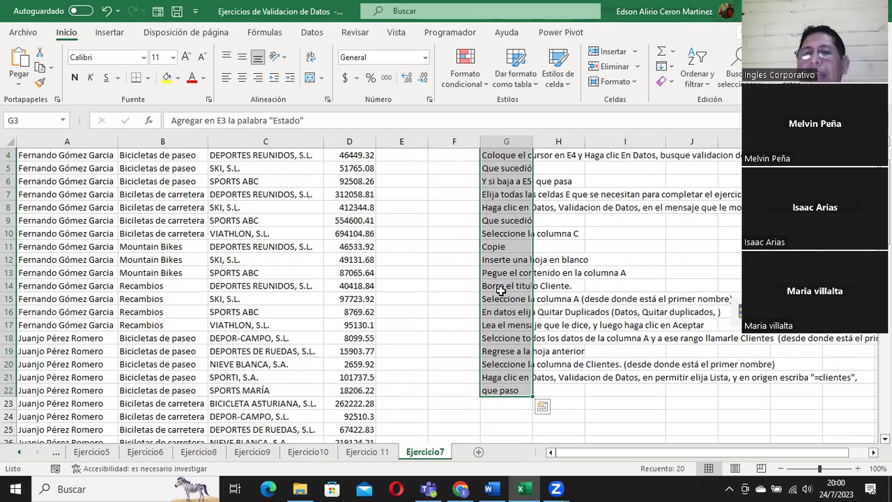
scroll(505, 293, "up", 1)
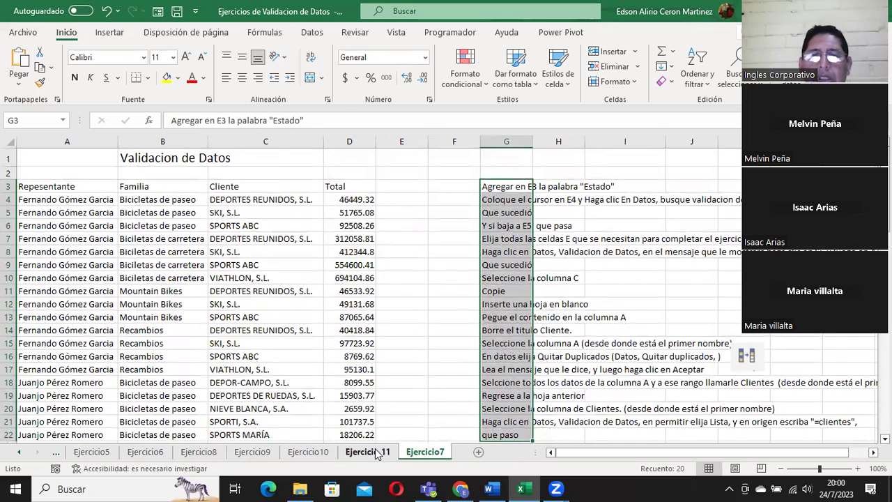
Return to Ejercicio 11 and clear the leftover copy state with Esc.
left_click(377, 452)
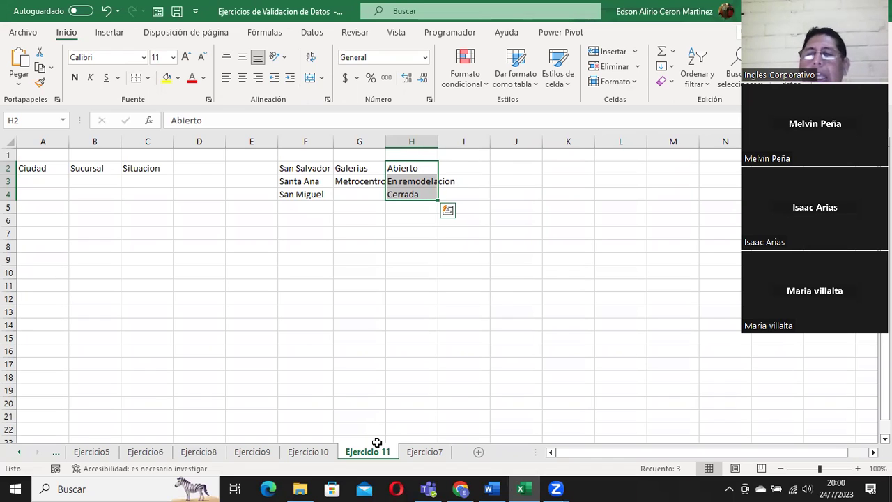
key("Escape")
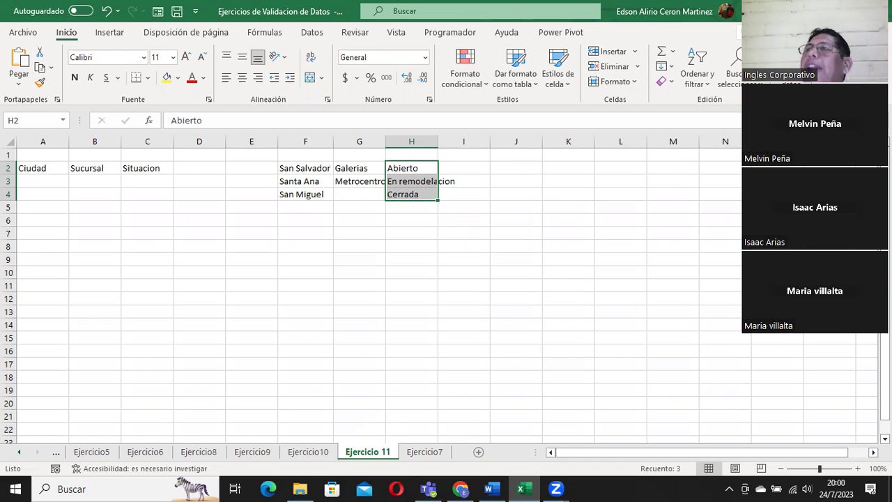